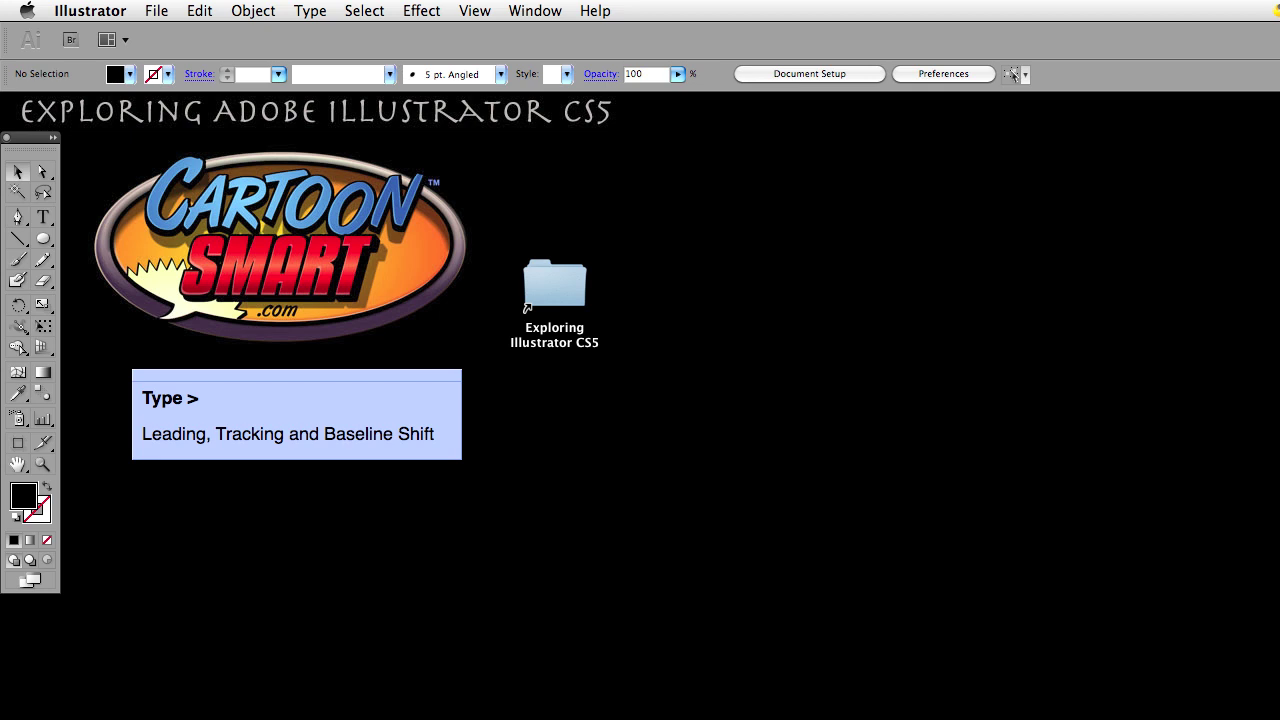
# Raise the CartoonSmartTutorial.ai window, then lower it to expose the desktop tutorial folder.
pyautogui.moveTo(272, 703); pyautogui.dragTo(249, 138)
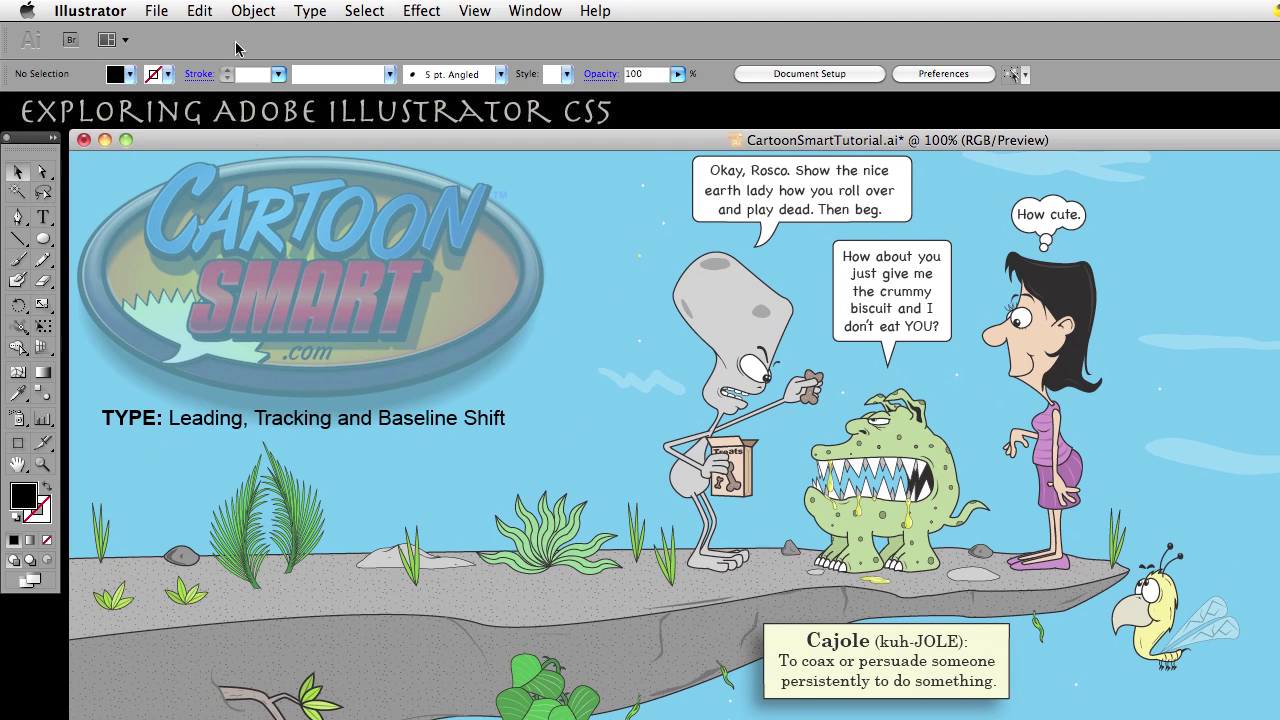
pyautogui.moveTo(335, 133); pyautogui.dragTo(349, 514)
pyautogui.doubleClick(555, 285)
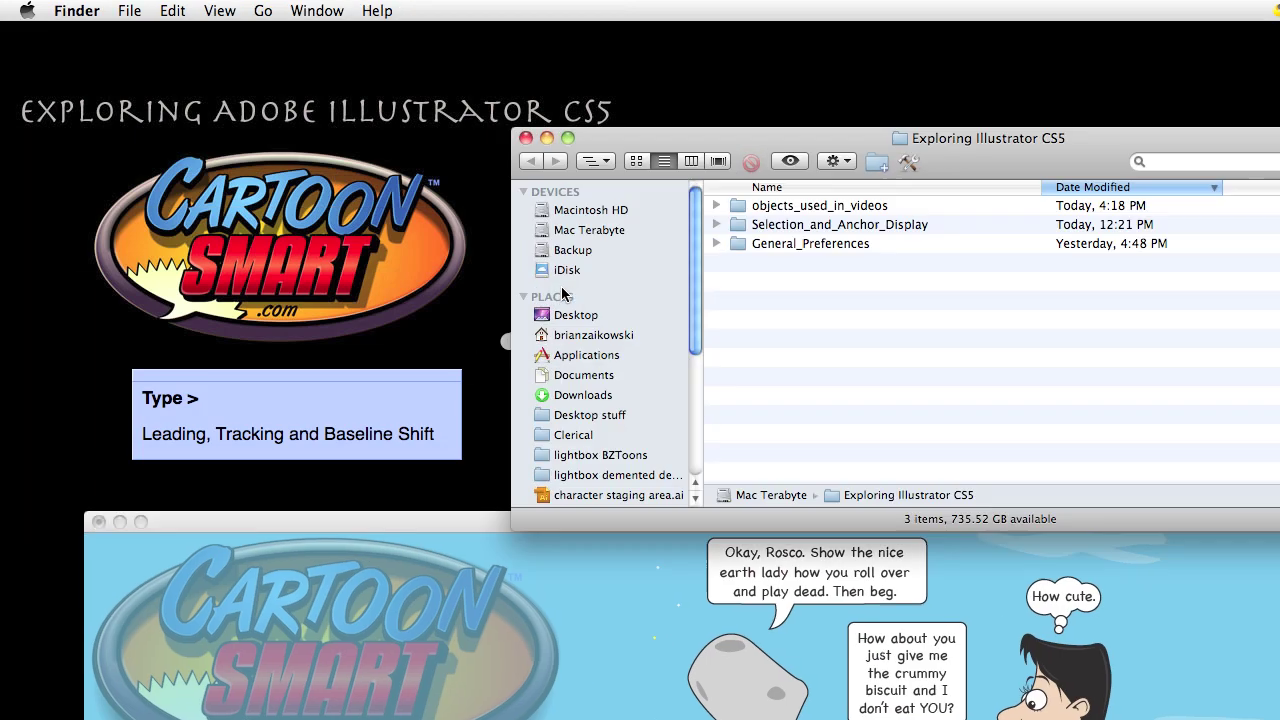
pyautogui.doubleClick(760, 205)
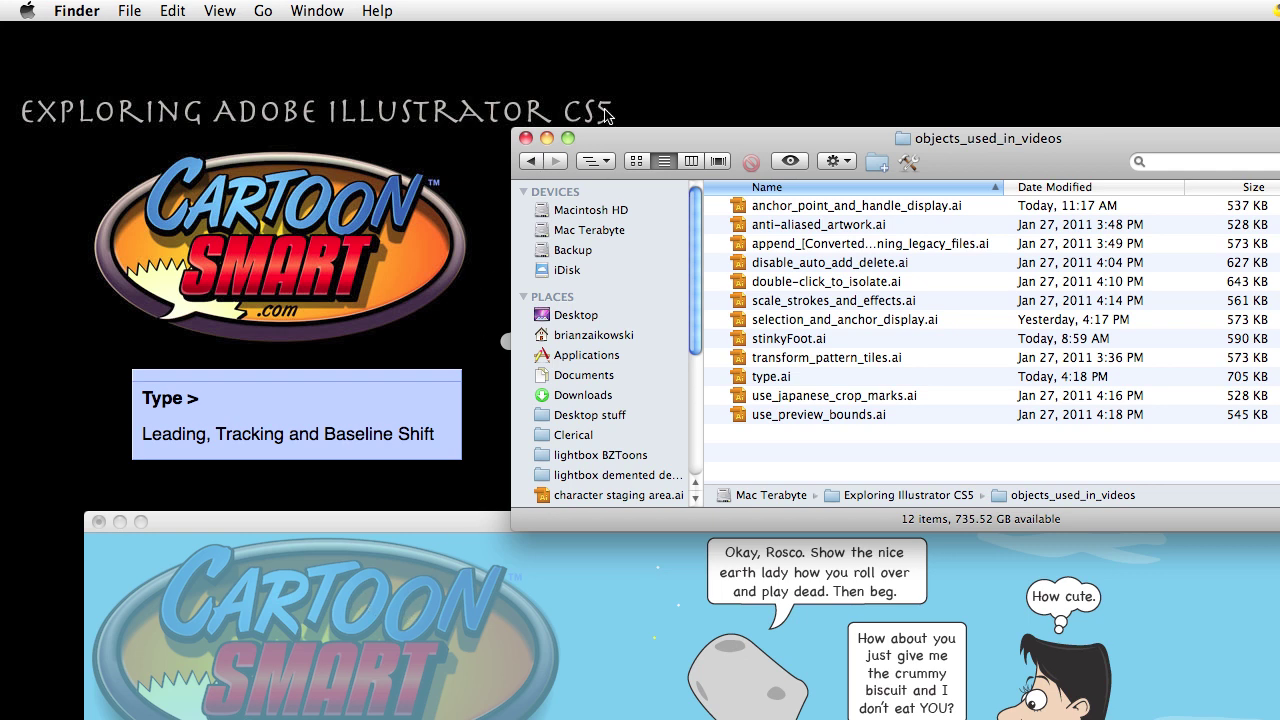
pyautogui.click(526, 138)
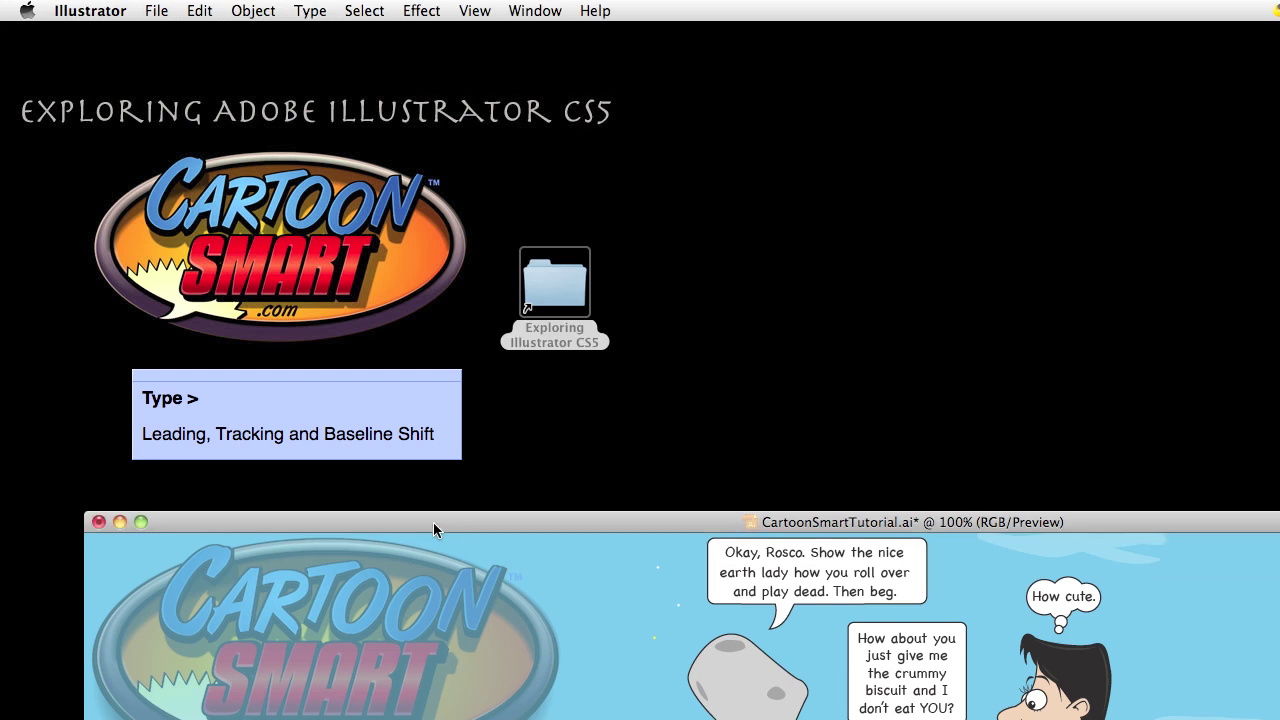
# Raise the Illustrator document back up to fill the workspace and show the Preferences submenu.
pyautogui.click(433, 522)
pyautogui.moveTo(449, 525); pyautogui.dragTo(436, 145)
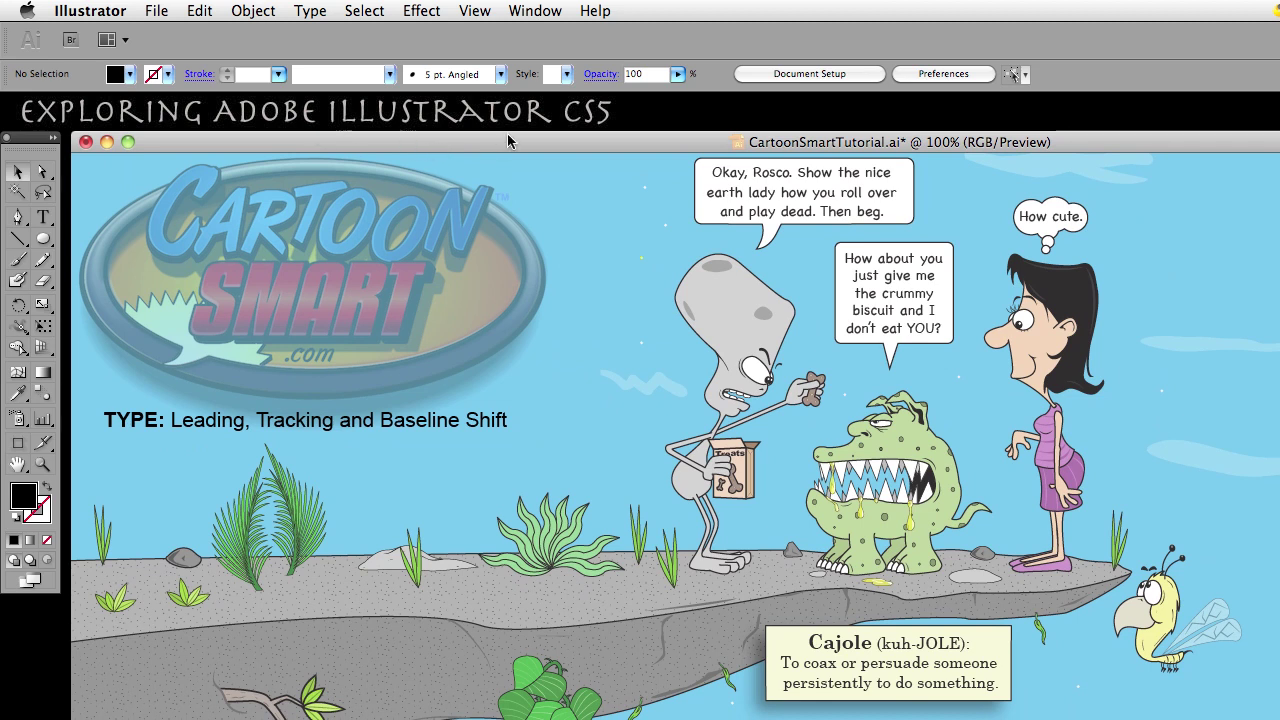
pyautogui.click(201, 10)
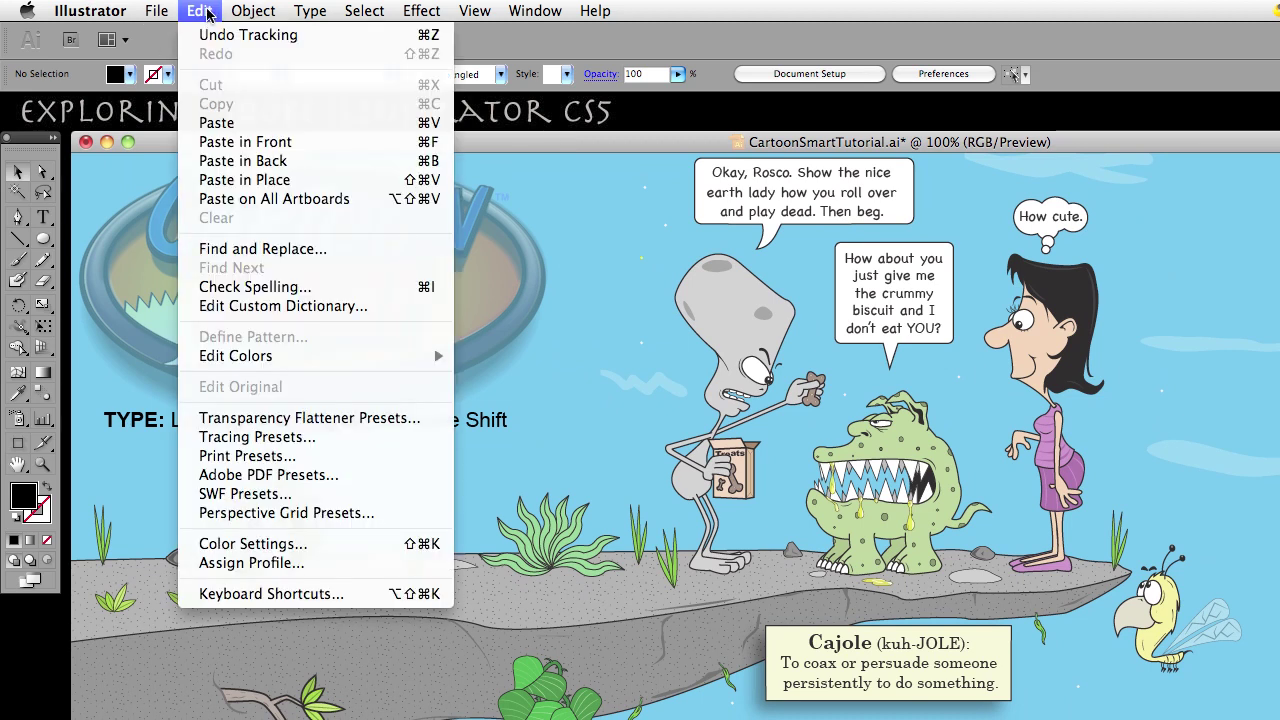
pyautogui.click(208, 10)
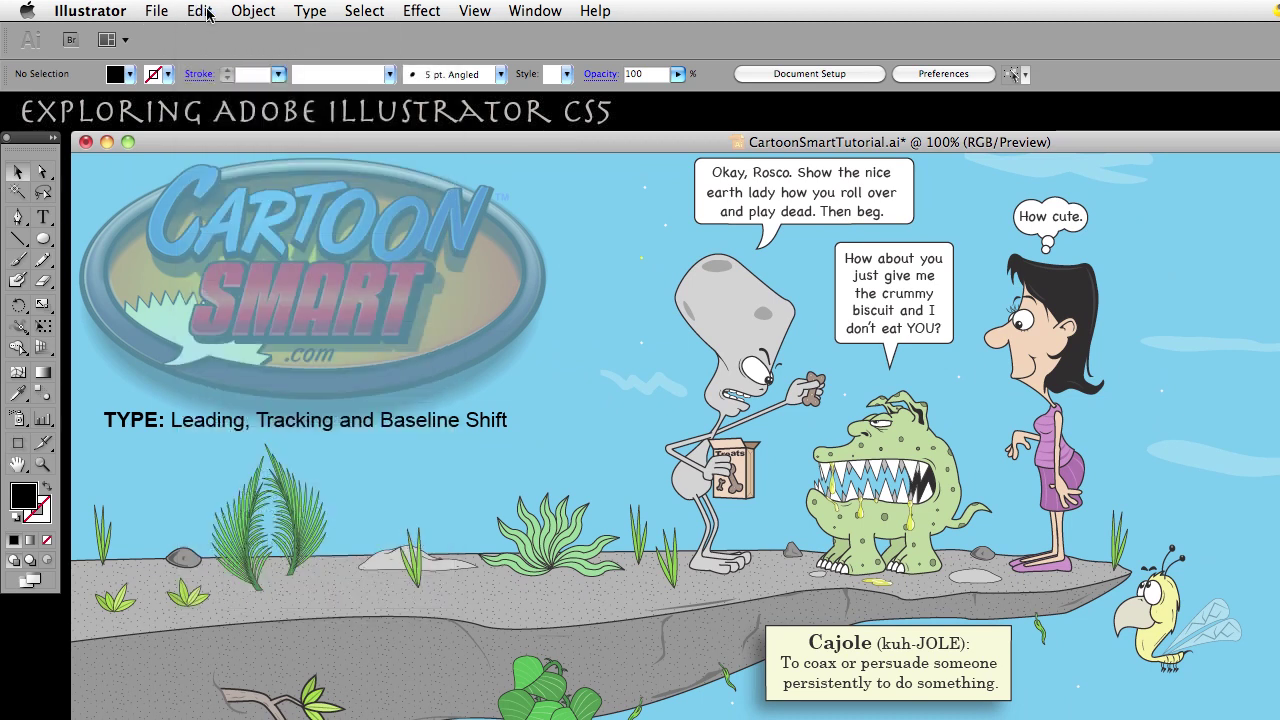
pyautogui.click(98, 10)
pyautogui.moveTo(100, 64)
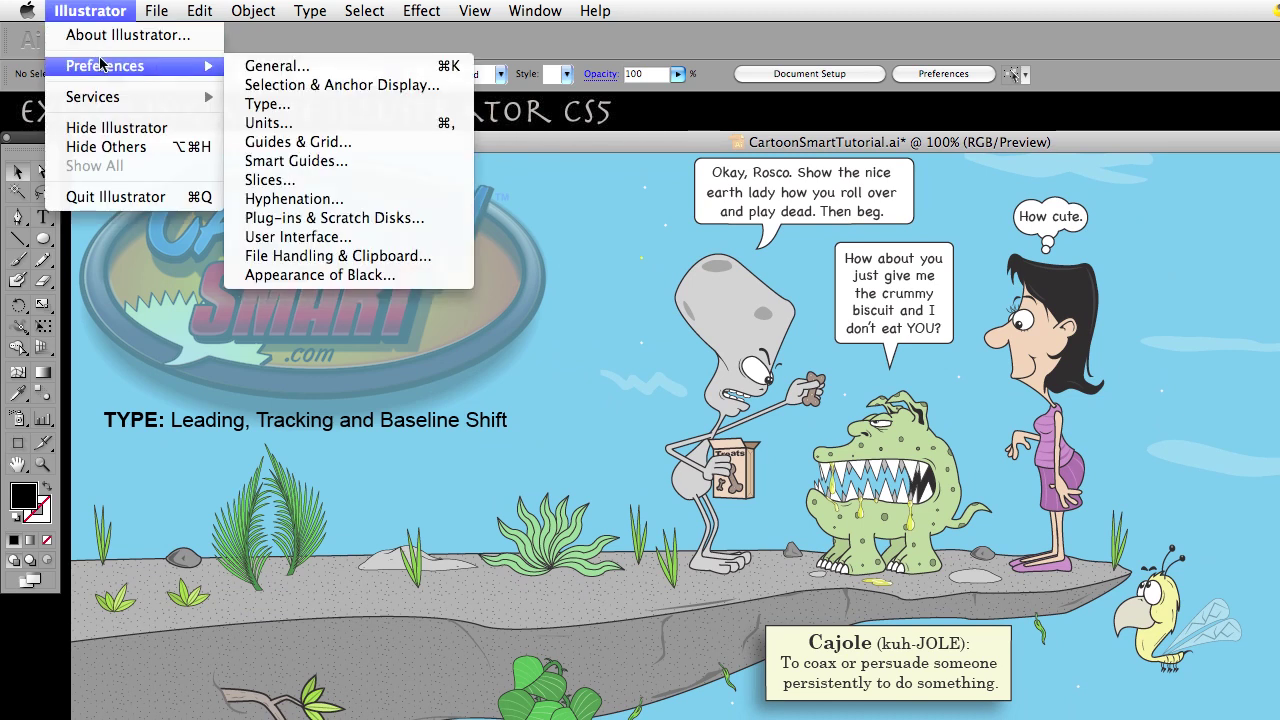
# Change the Type preferences' Size/Leading increment from 20 pt to 2 pt and confirm.
pyautogui.click(298, 104)
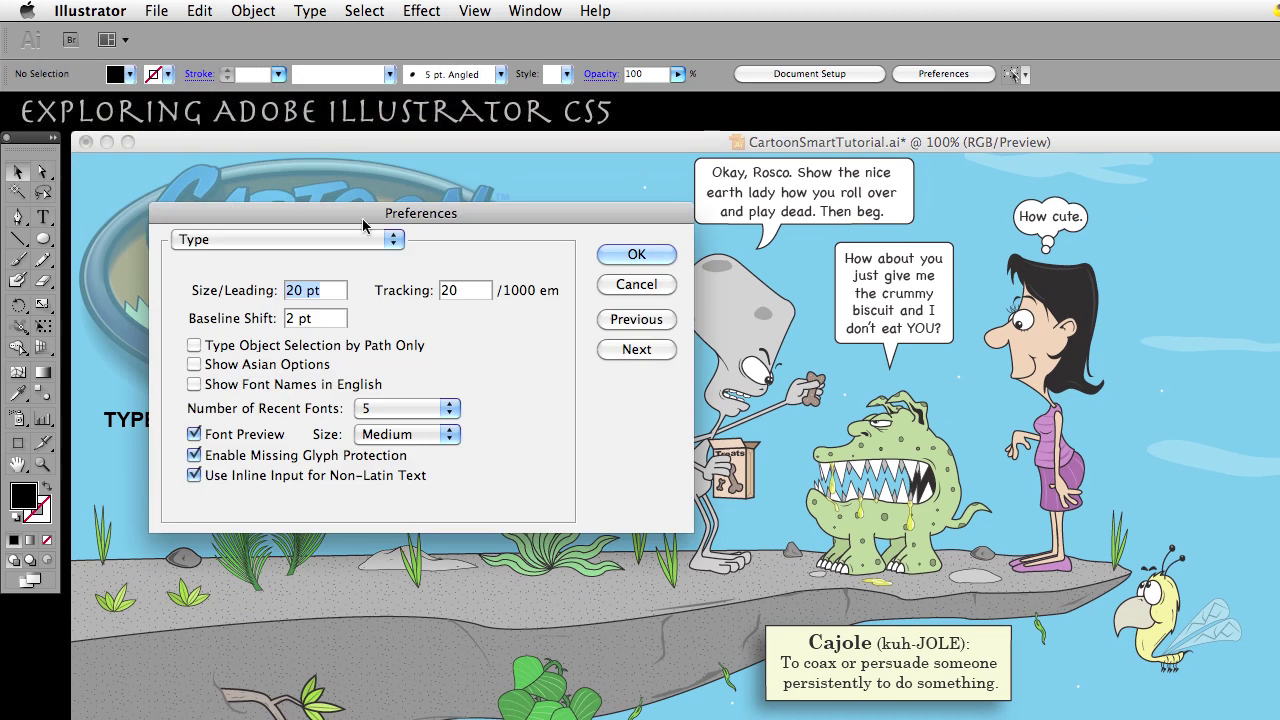
pyautogui.moveTo(355, 219); pyautogui.dragTo(327, 193)
pyautogui.click(292, 262)
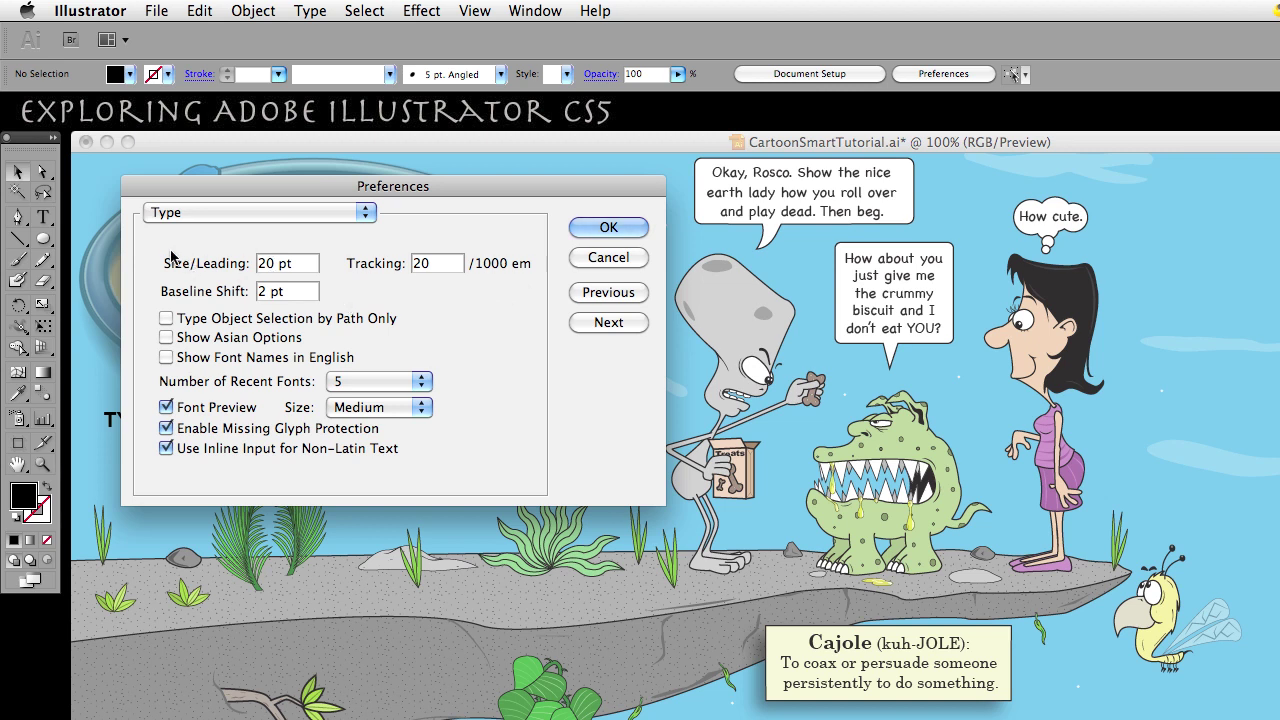
pyautogui.moveTo(296, 266); pyautogui.dragTo(261, 265)
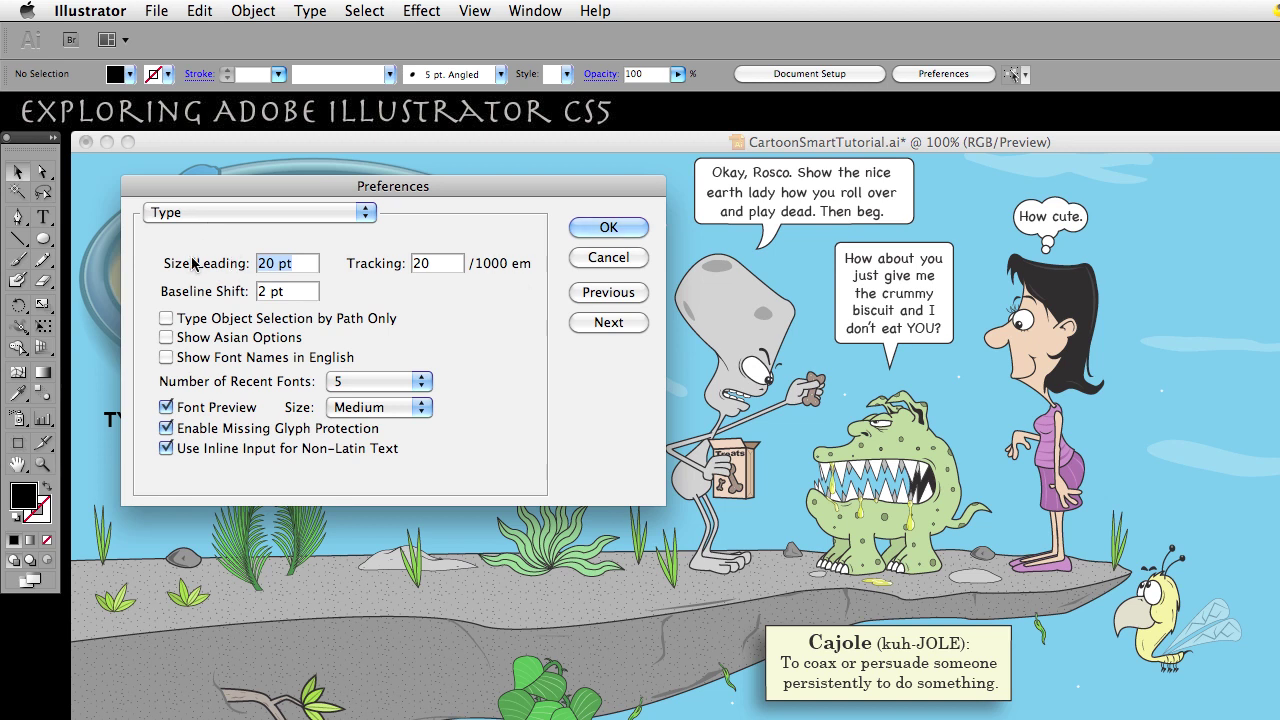
pyautogui.click(308, 266)
pyautogui.click(262, 263)
pyautogui.press('Delete')
pyautogui.moveTo(290, 187)
pyautogui.mouseDown()
pyautogui.moveTo(280, 173)
pyautogui.moveTo(320, 172)
pyautogui.moveTo(294, 186)
pyautogui.mouseUp()
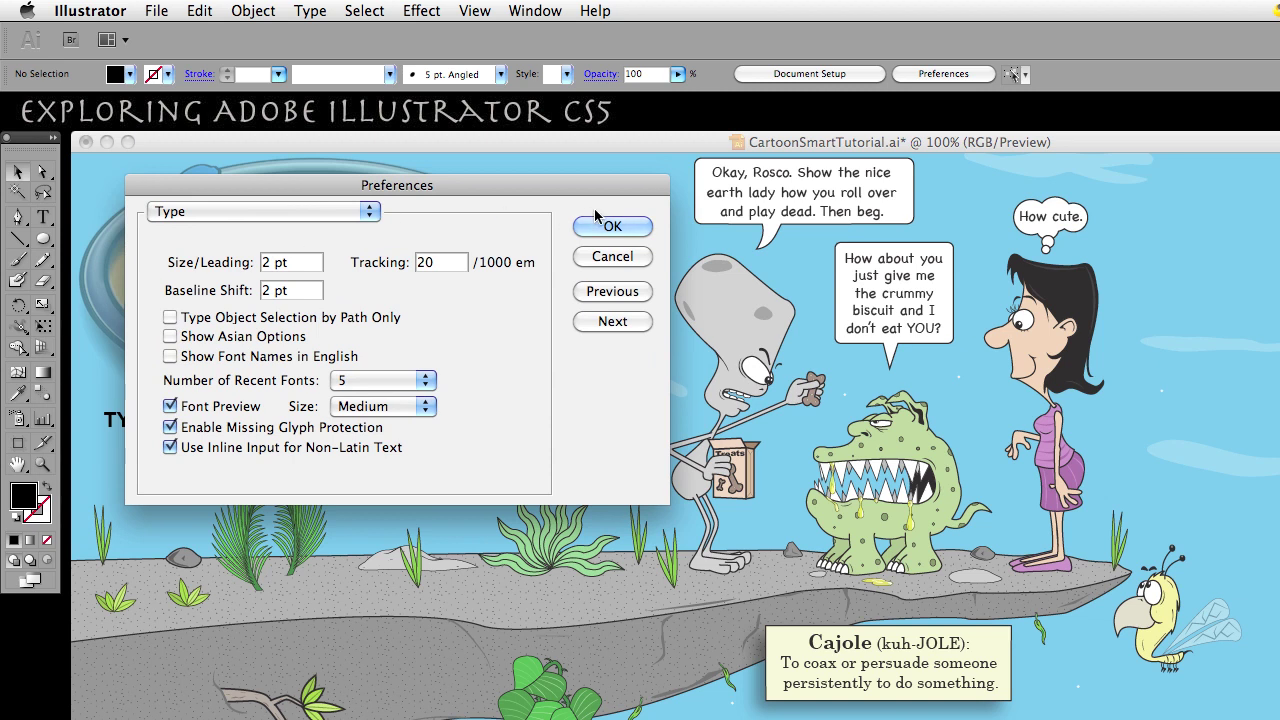
pyautogui.click(613, 226)
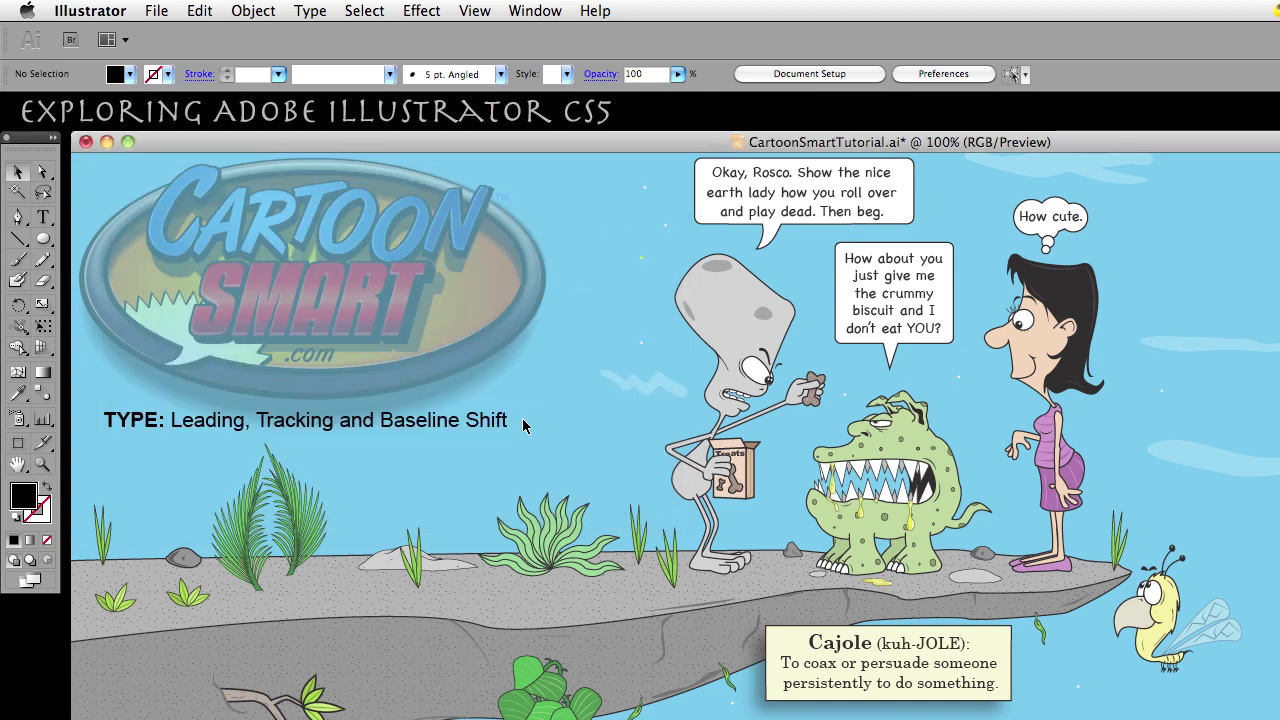
# Select the alien's speech bubble text (Chalkboard Regular, 14.56 pt) with the Selection tool.
pyautogui.click(772, 190)
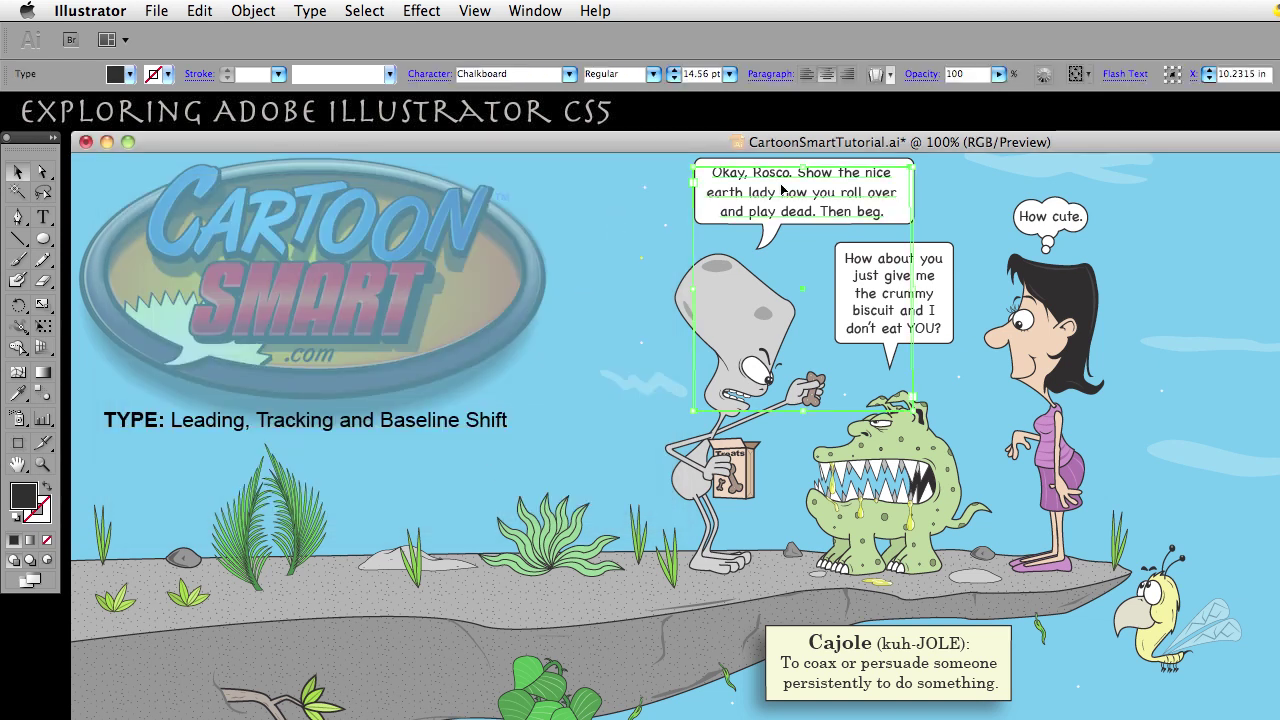
pyautogui.click(905, 300)
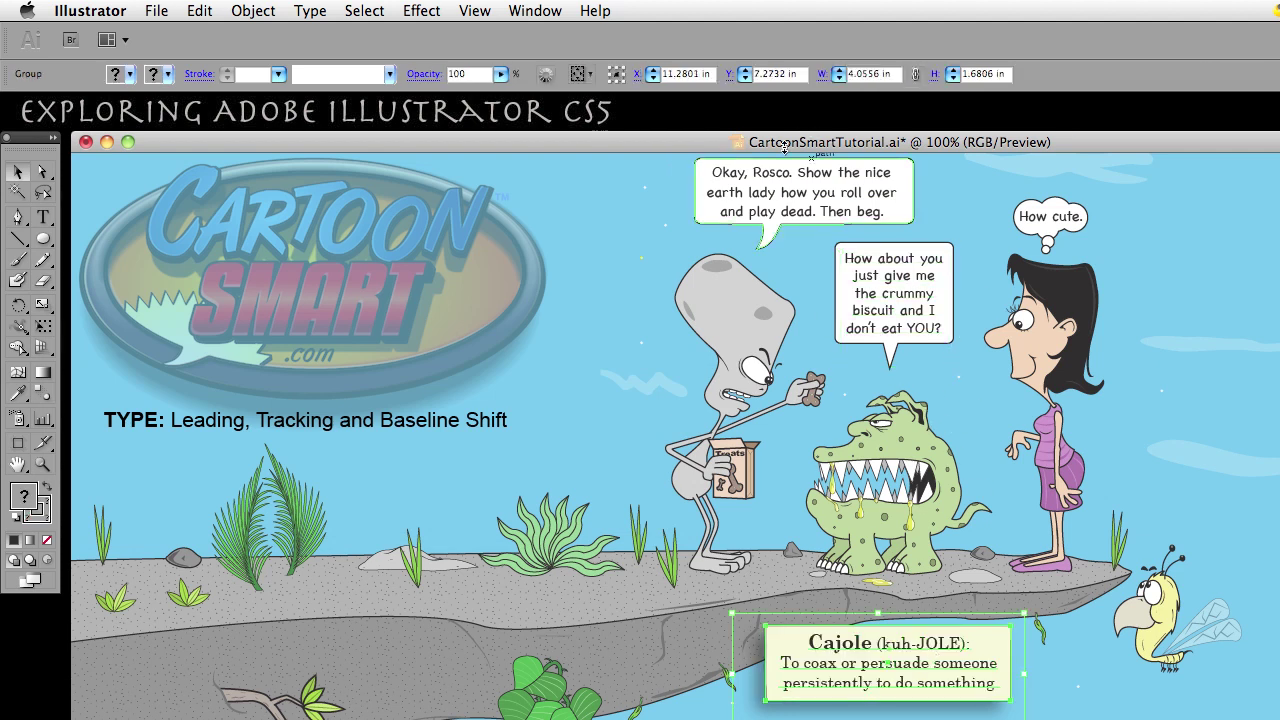
pyautogui.click(785, 188)
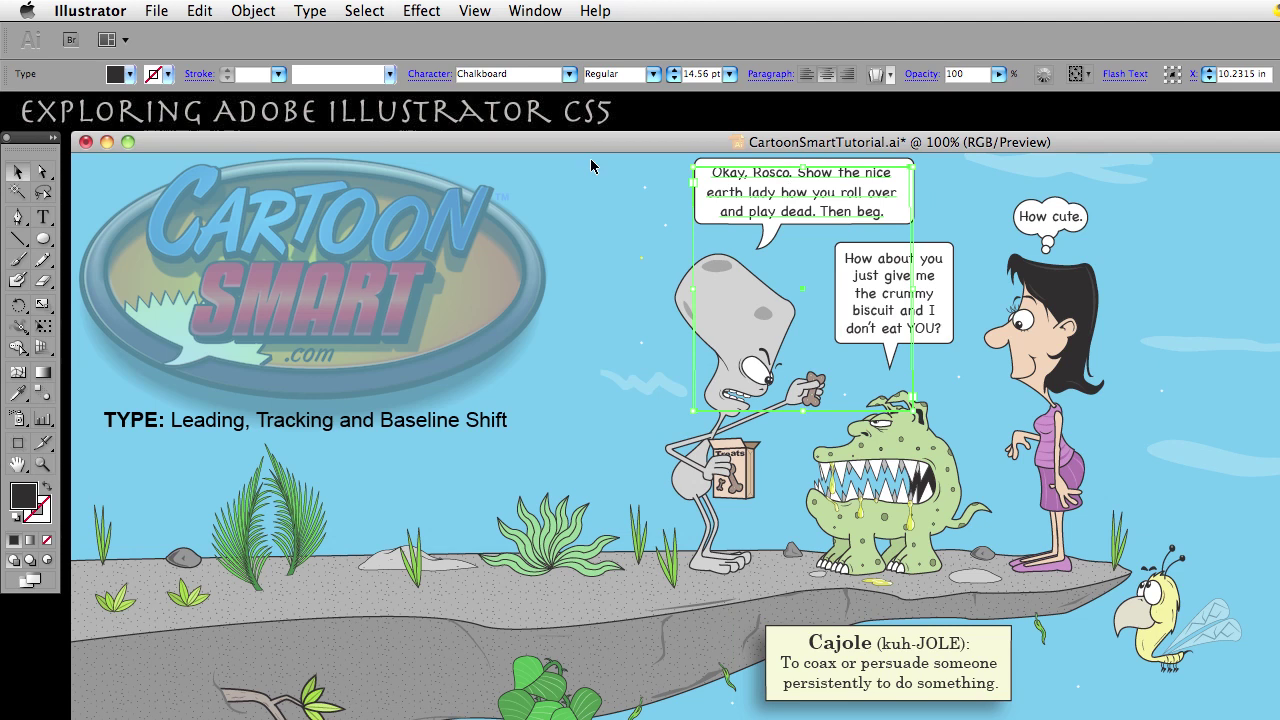
pyautogui.click(92, 11)
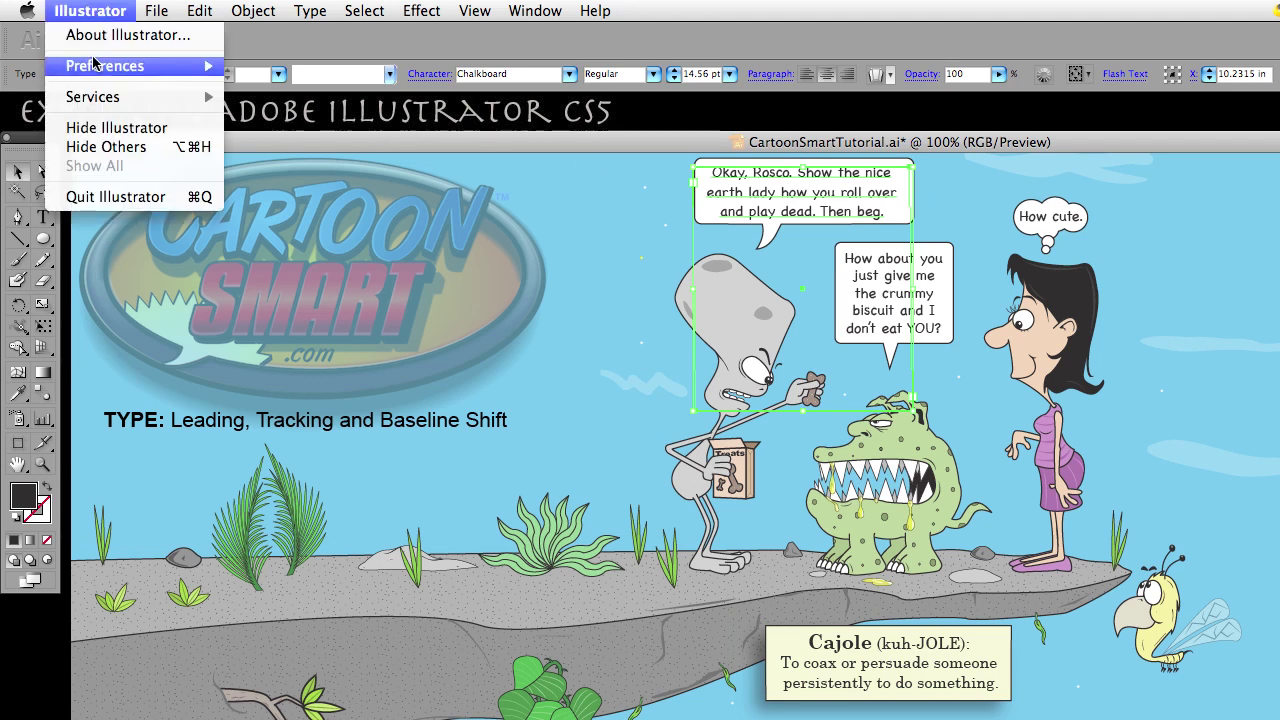
pyautogui.moveTo(98, 65)
pyautogui.click(266, 103)
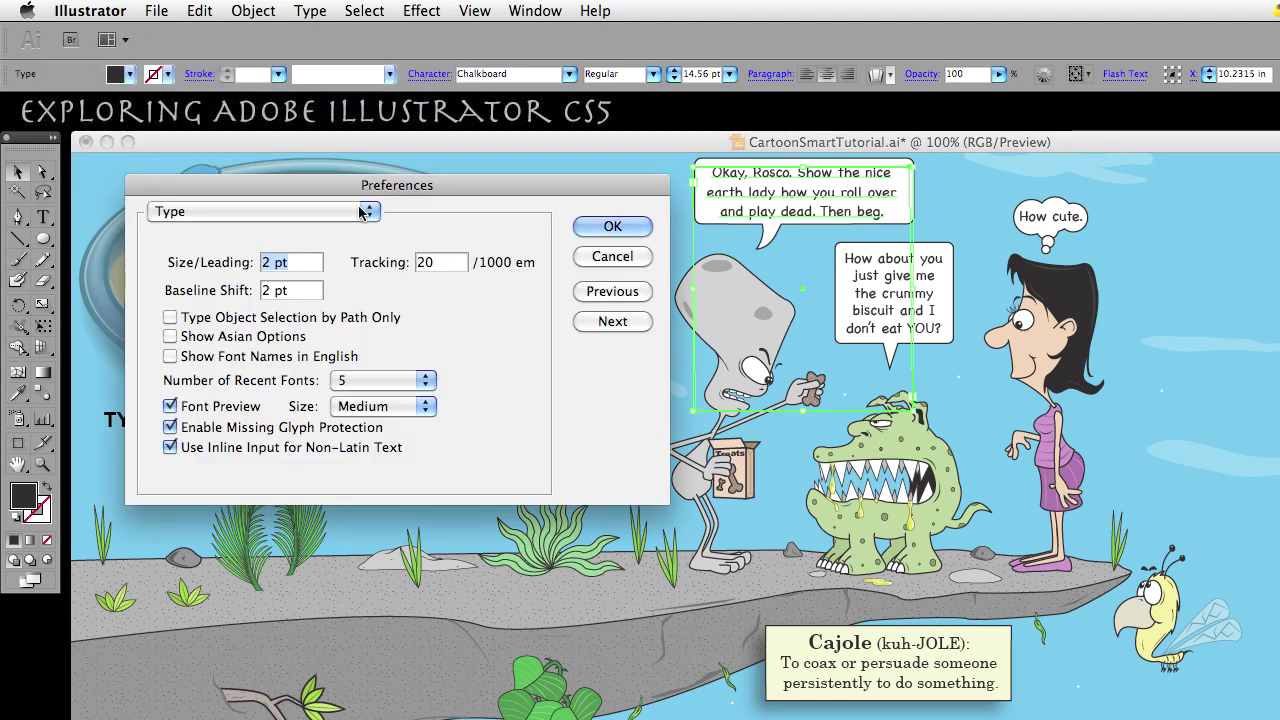
pyautogui.click(271, 263)
pyautogui.press('Tab')
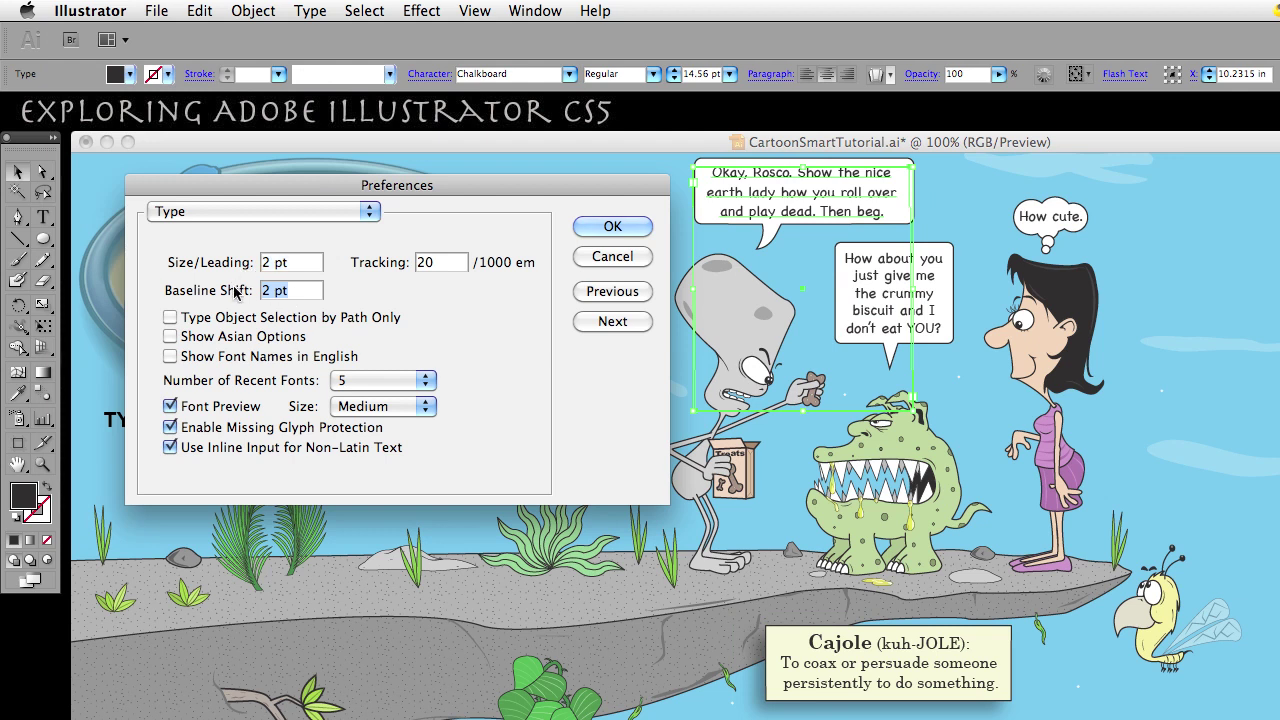
pyautogui.click(297, 262)
pyautogui.moveTo(297, 262); pyautogui.dragTo(256, 296)
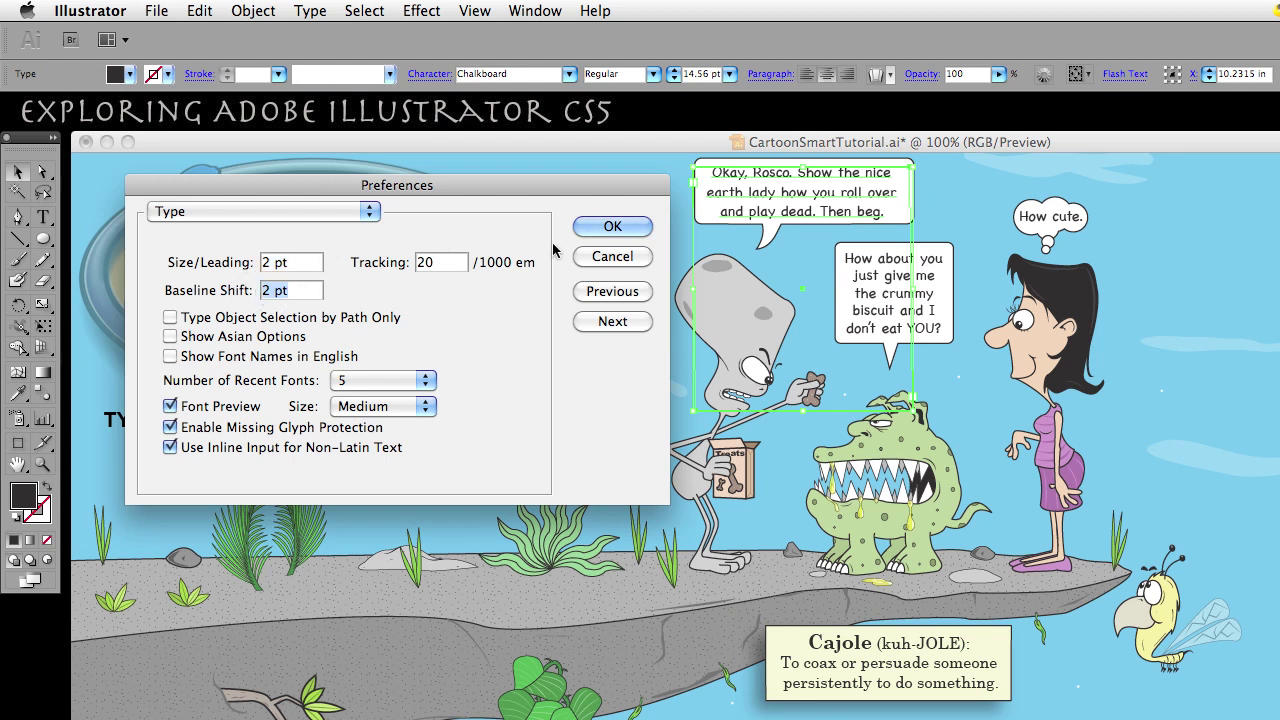
pyautogui.click(590, 257)
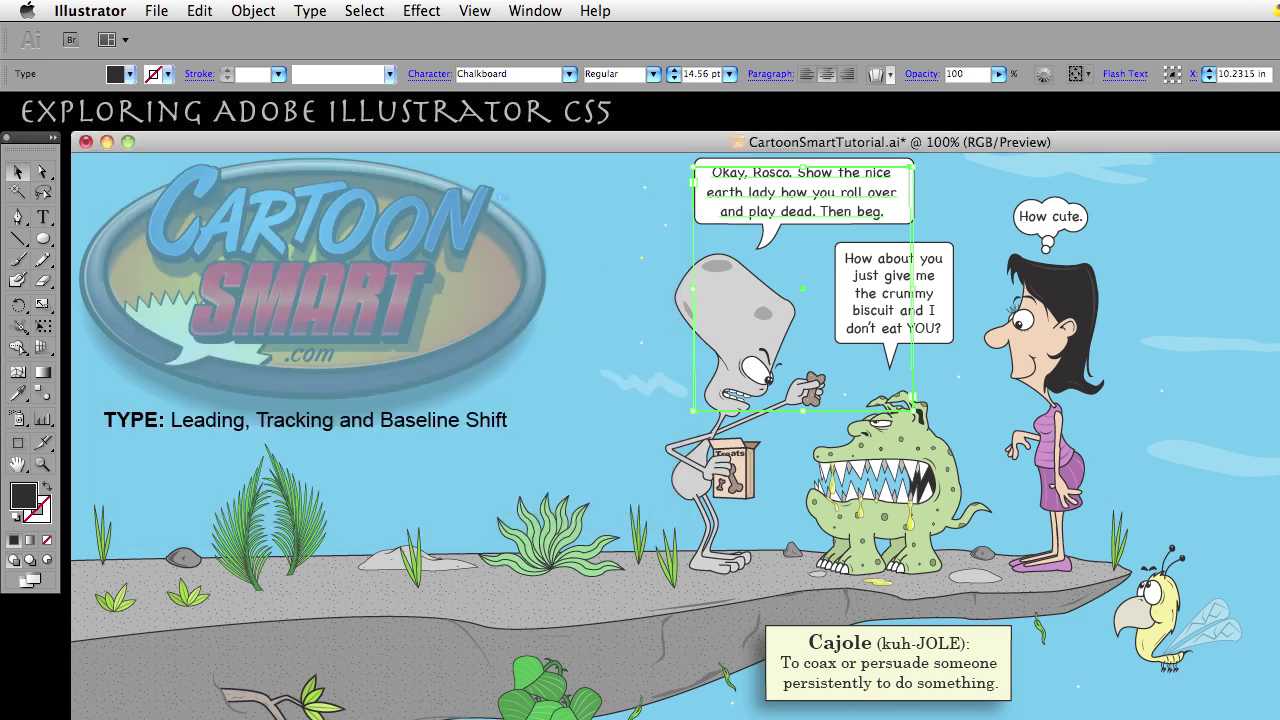
pyautogui.press('super+t')
# Move the Character panel onto the canvas and find Character under Window > Type.
pyautogui.moveTo(1174, 347); pyautogui.dragTo(477, 202)
pyautogui.click(536, 11)
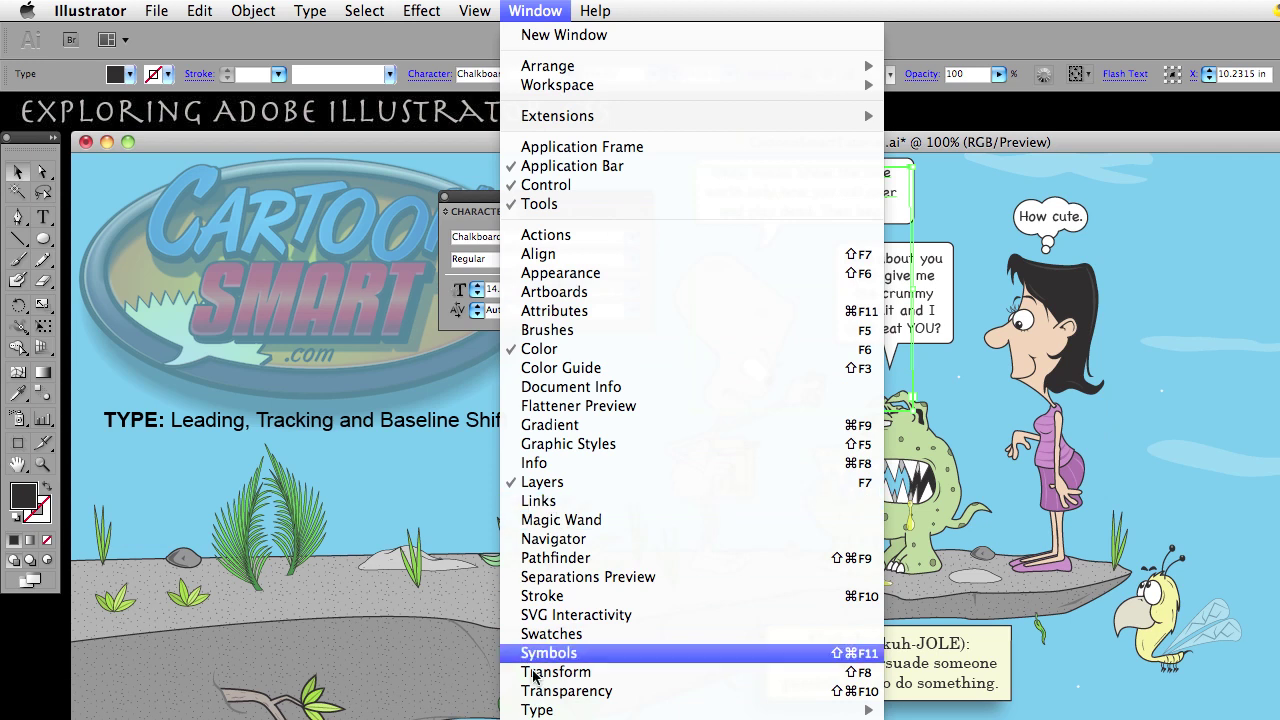
pyautogui.moveTo(555, 710)
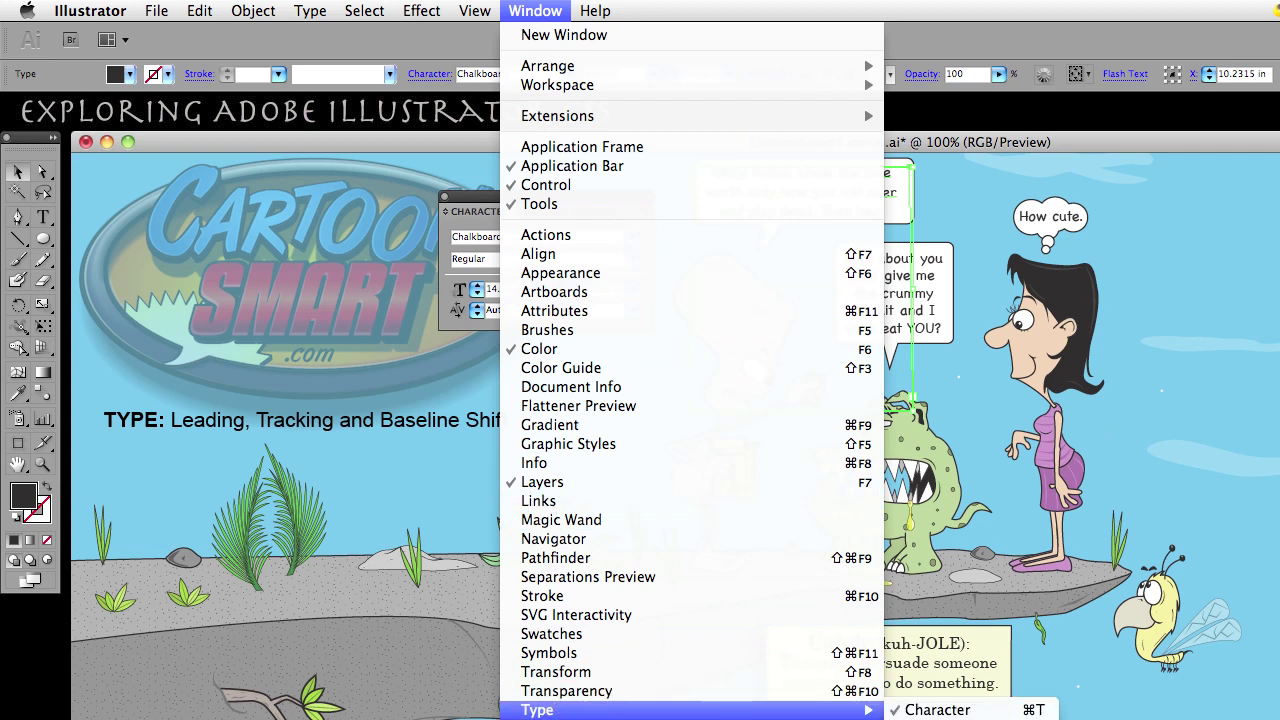
pyautogui.click(697, 7)
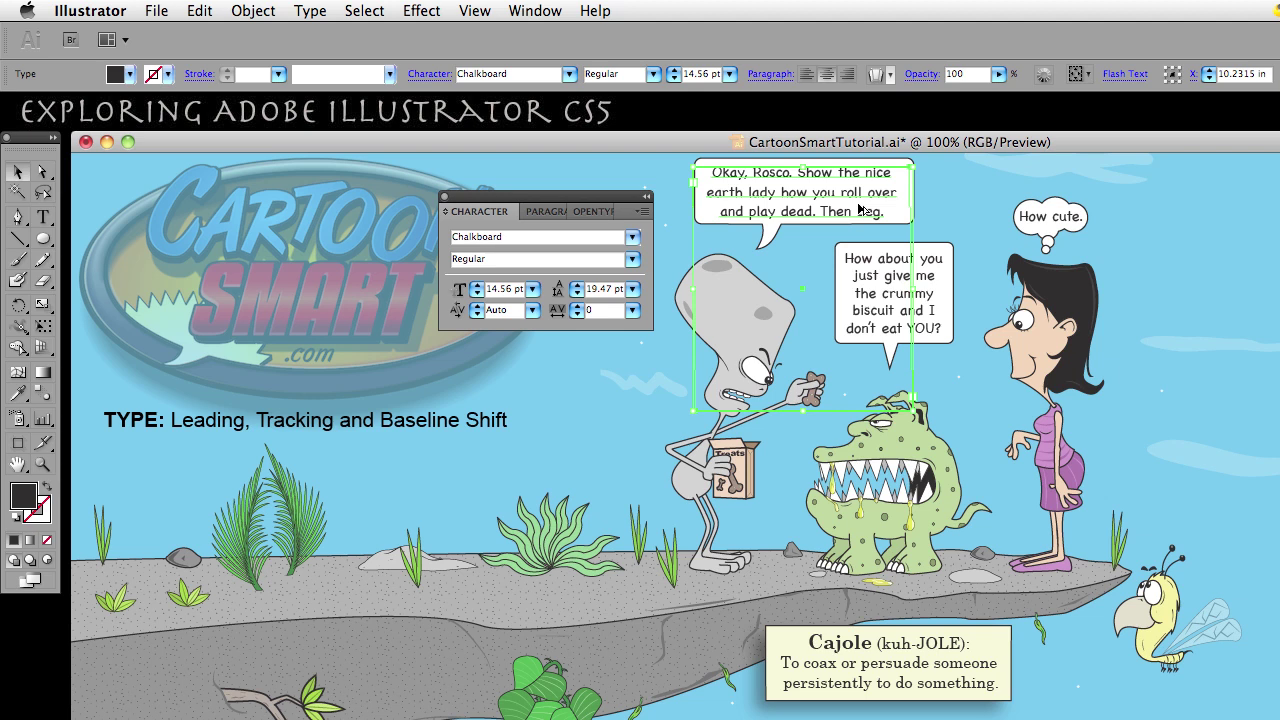
# Raise the bubble text's leading in 2 pt steps, then bring it back to 19.47 pt.
pyautogui.hotkey('alt', 'Down')
pyautogui.hotkey('alt', 'Down')
pyautogui.hotkey('alt', 'Down')
pyautogui.hotkey('alt', 'Down')
pyautogui.hotkey('alt', 'Down')
pyautogui.hotkey('alt', 'Down')
pyautogui.hotkey('alt', 'Down')
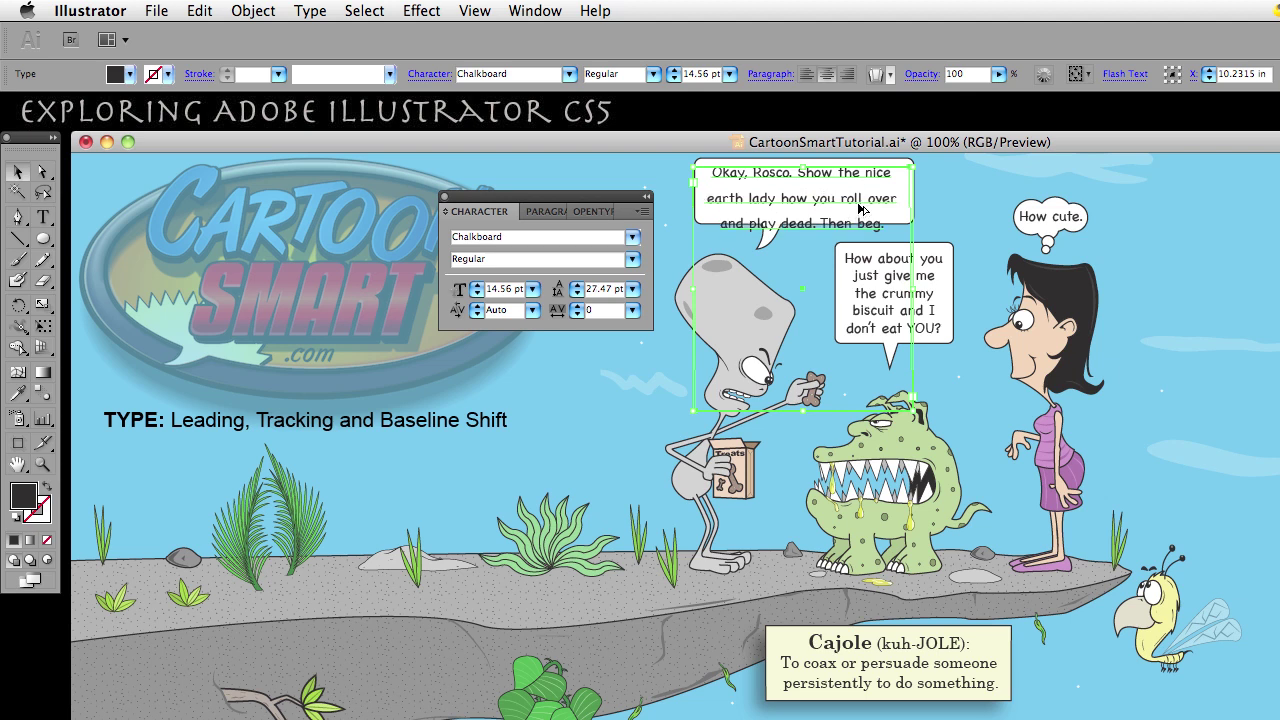
pyautogui.hotkey('alt', 'Down')
pyautogui.hotkey('alt', 'Down')
pyautogui.hotkey('alt', 'Down')
pyautogui.hotkey('alt', 'Down')
pyautogui.hotkey('alt', 'Down')
pyautogui.hotkey('alt', 'Down')
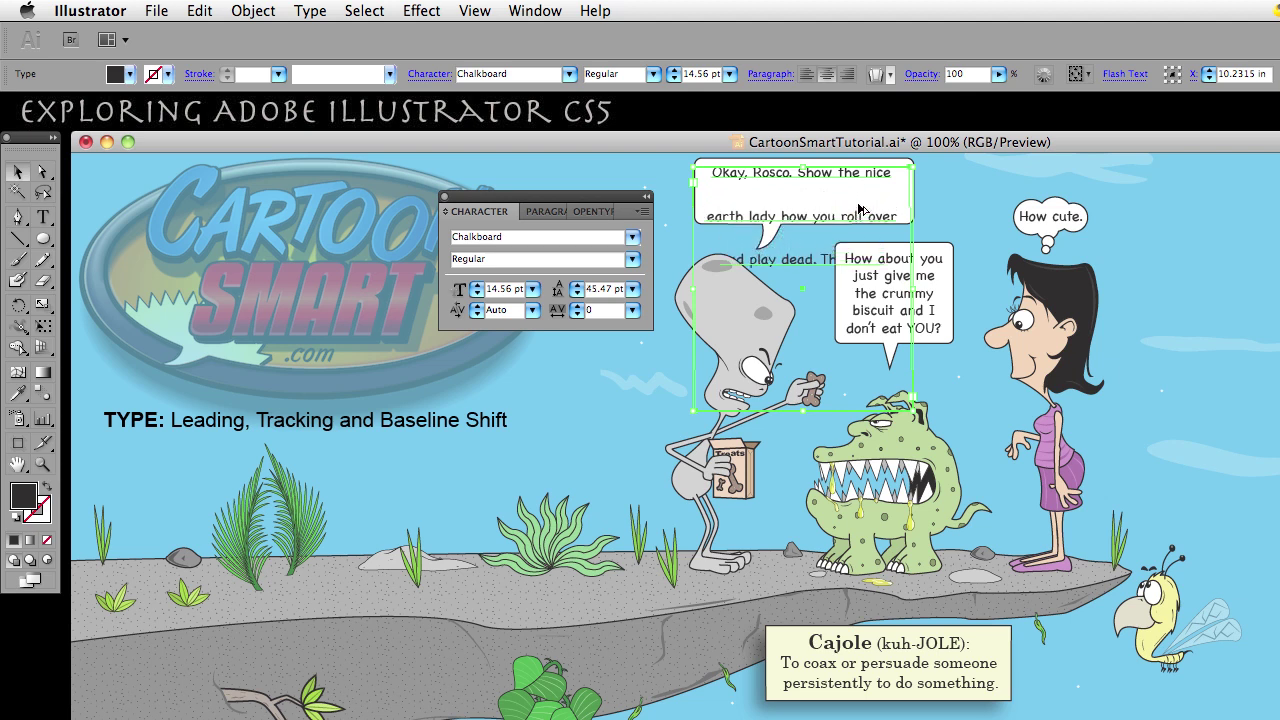
pyautogui.hotkey('alt', 'Up')
pyautogui.hotkey('alt', 'Up')
pyautogui.hotkey('alt', 'Up')
pyautogui.hotkey('alt', 'Up')
pyautogui.hotkey('alt', 'Up')
pyautogui.hotkey('alt', 'Up')
pyautogui.hotkey('alt', 'Up')
pyautogui.hotkey('alt', 'Up')
pyautogui.hotkey('alt', 'Up')
pyautogui.hotkey('alt', 'Up')
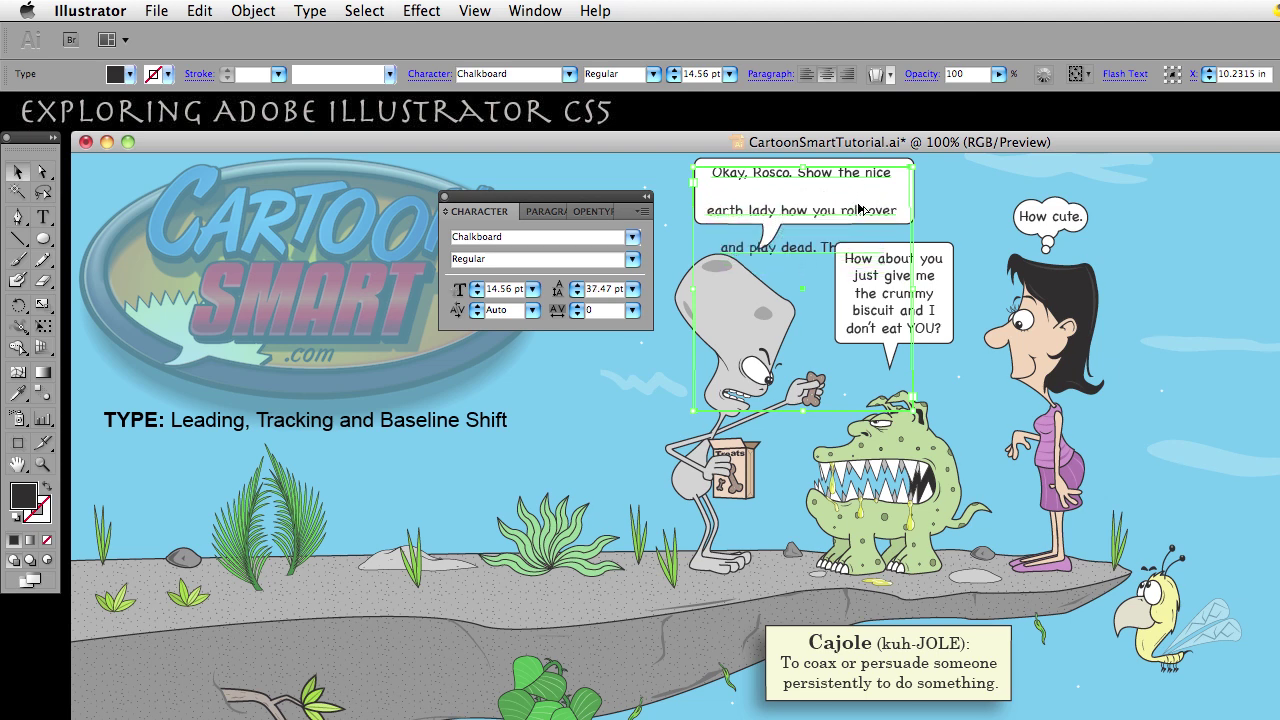
pyautogui.hotkey('alt', 'Up')
pyautogui.hotkey('alt', 'Up')
pyautogui.hotkey('alt', 'Up')
pyautogui.hotkey('alt', 'Up')
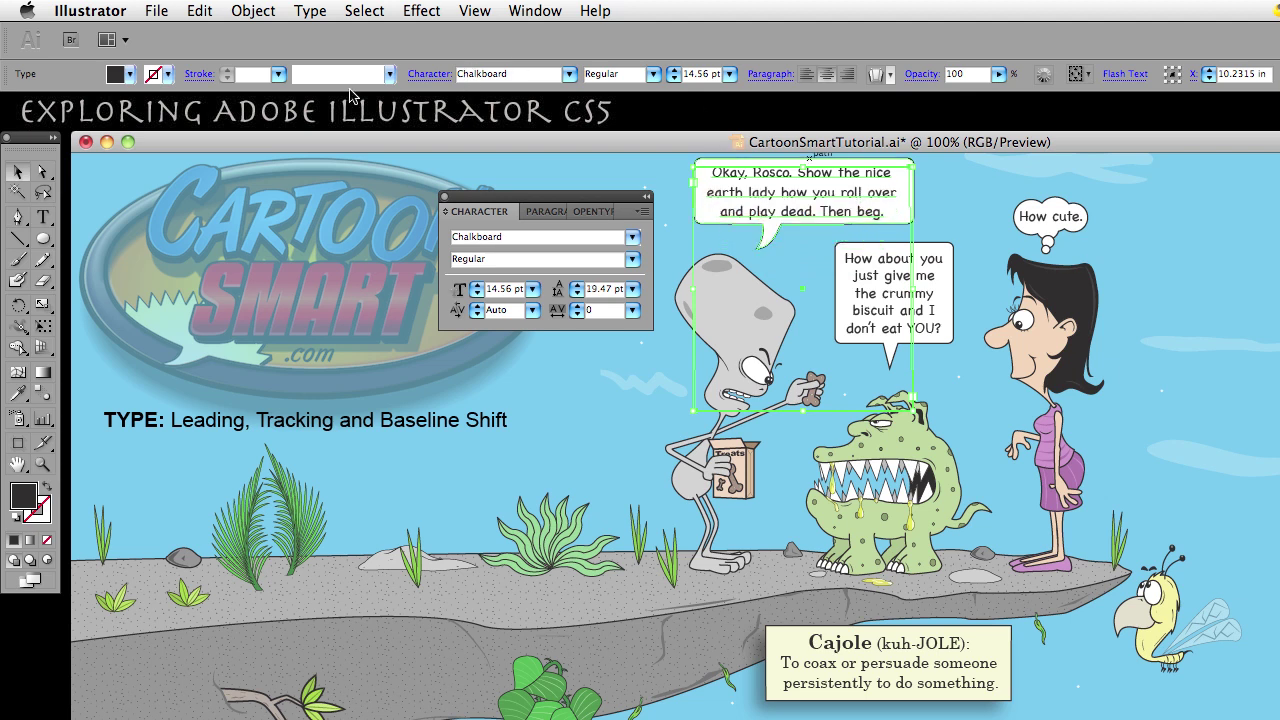
pyautogui.click(110, 12)
# Change the Type preferences' Size/Leading increment from 2 pt to 20 pt.
pyautogui.moveTo(120, 68)
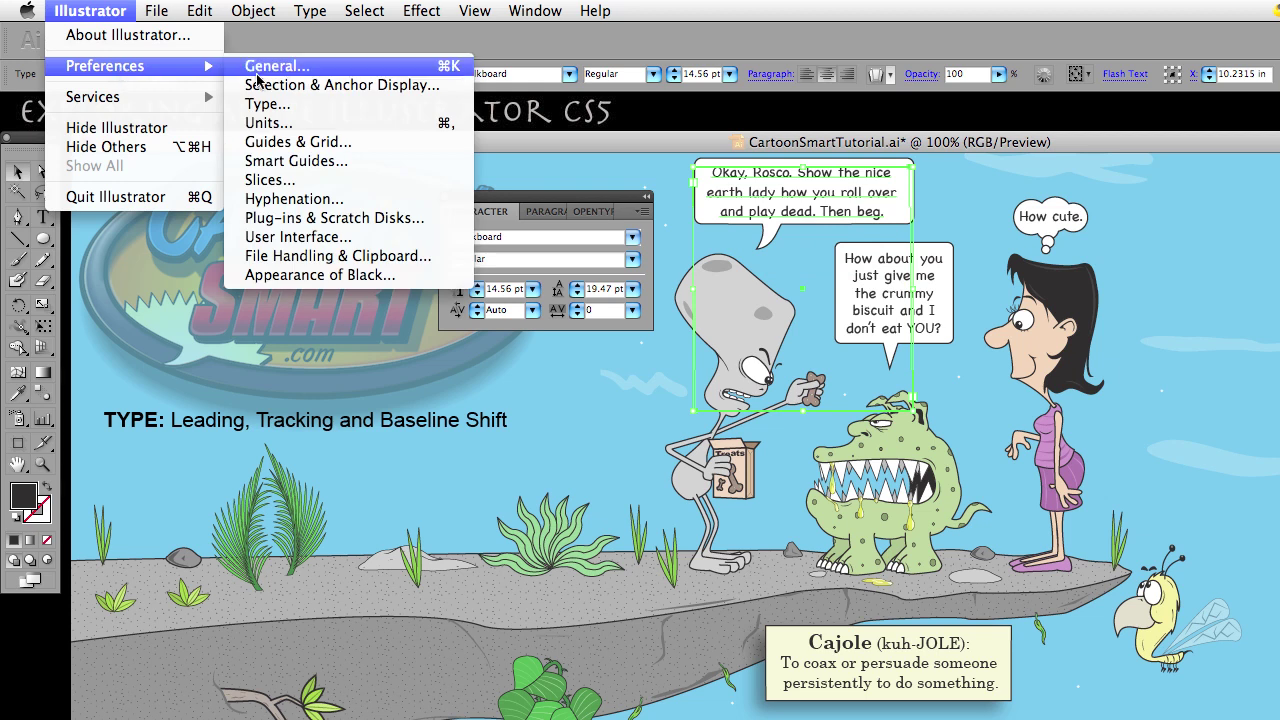
pyautogui.click(286, 111)
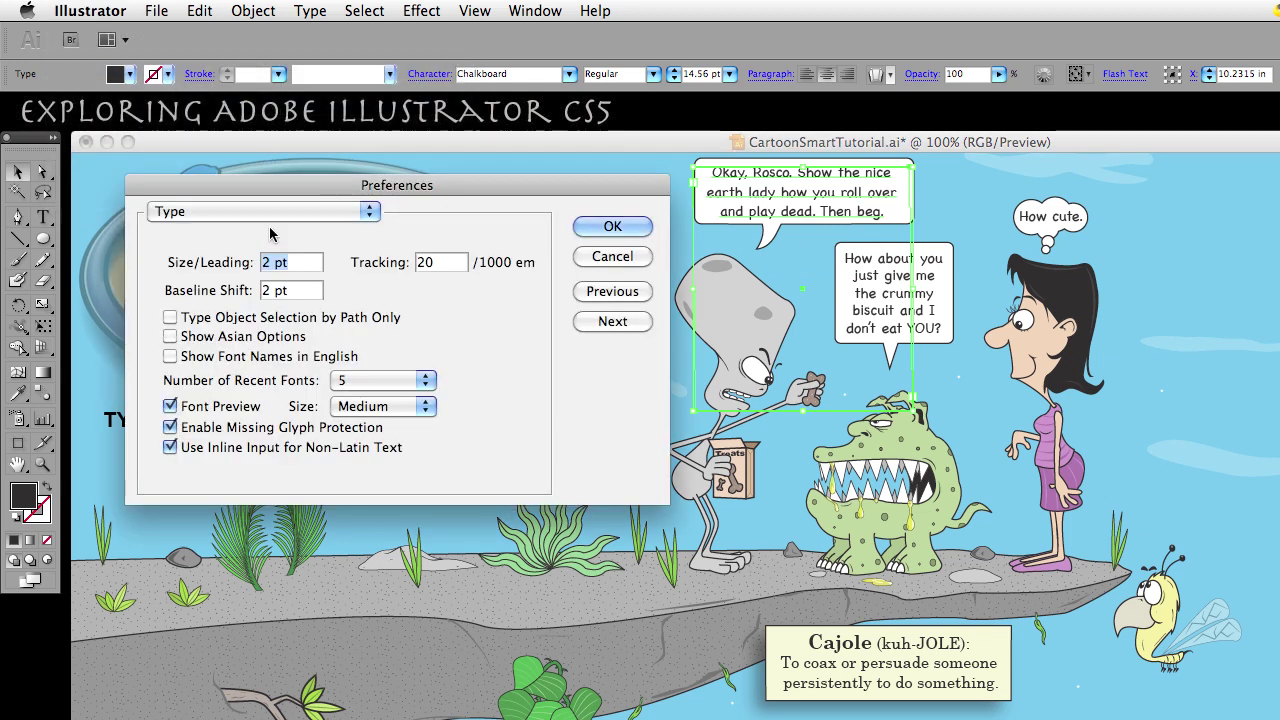
pyautogui.click(268, 263)
pyautogui.write('0')
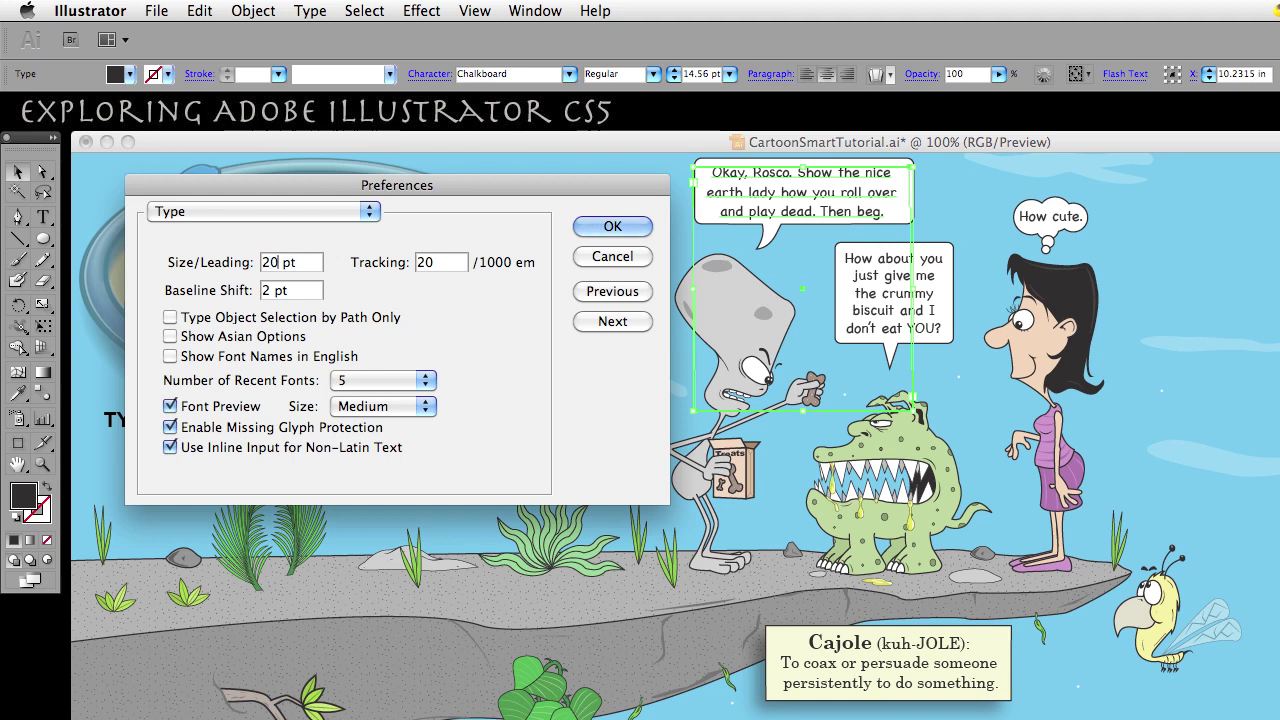
pyautogui.click(603, 228)
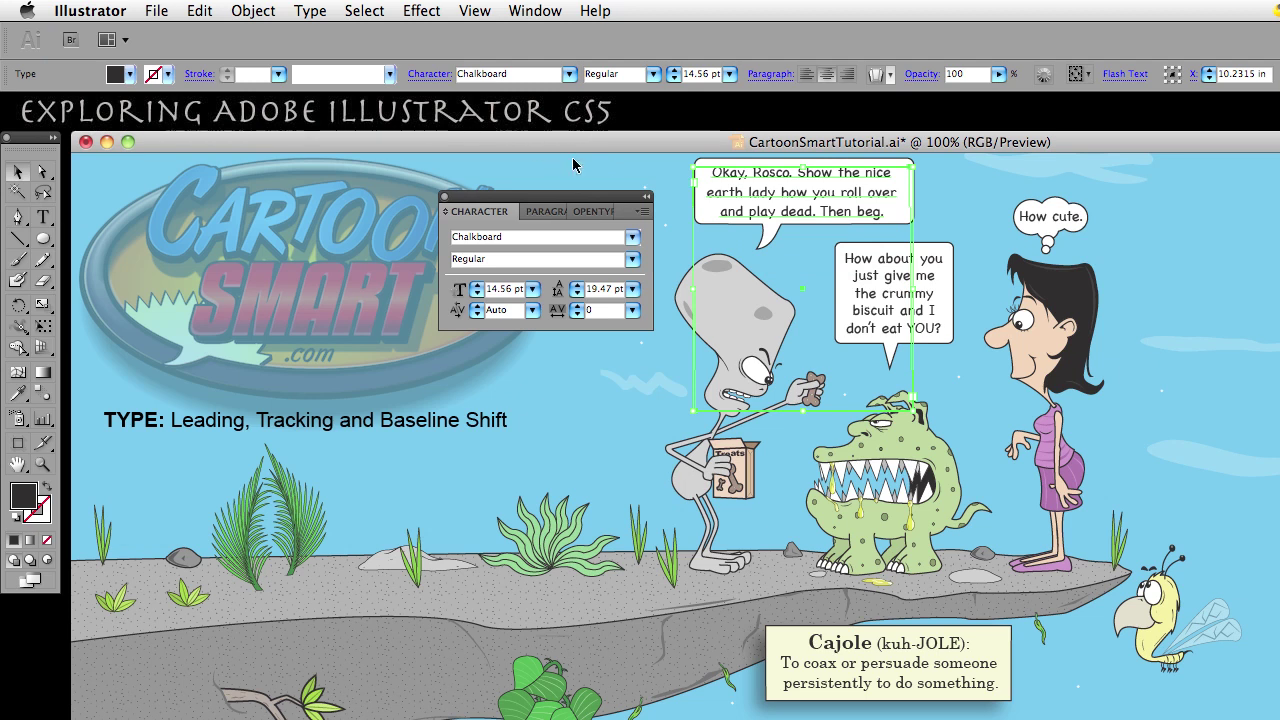
# Test 20 pt leading jumps on the bubble text, returning it to 19.47 pt each time.
pyautogui.hotkey('alt', 'Down')
pyautogui.hotkey('alt', 'Down')
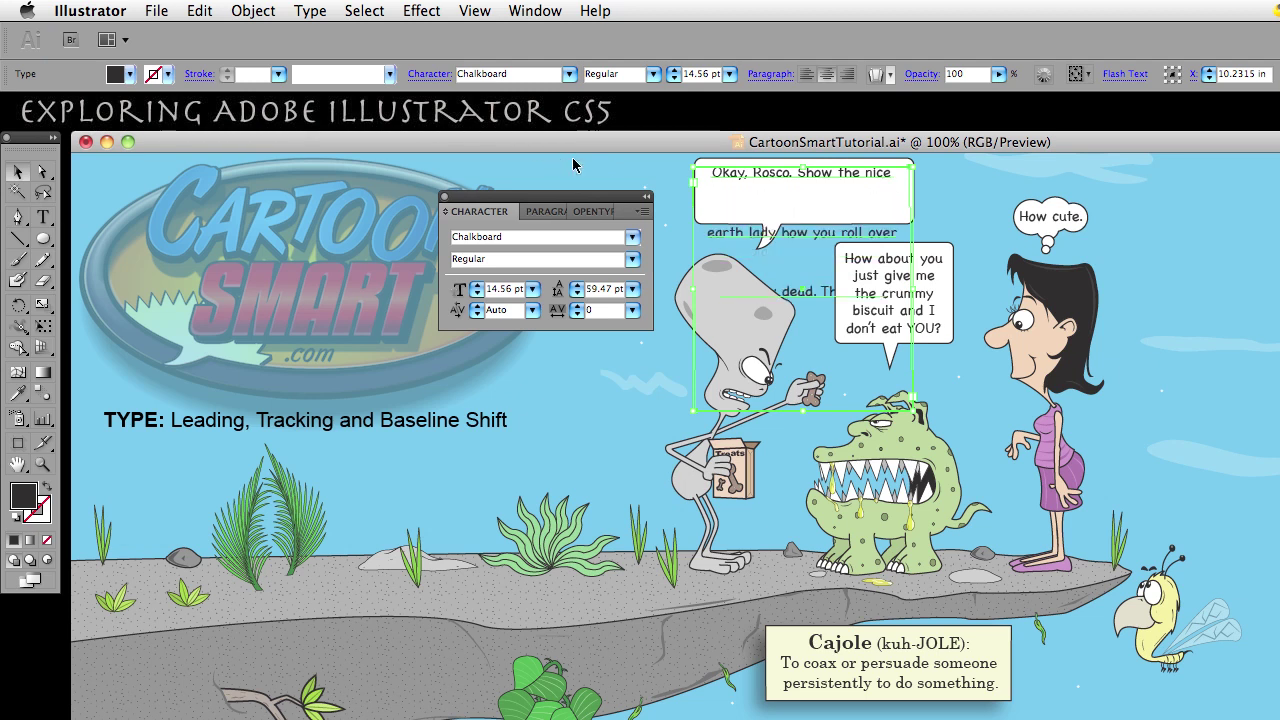
pyautogui.hotkey('alt', 'Up')
pyautogui.hotkey('alt', 'Up')
pyautogui.hotkey('alt', 'Up')
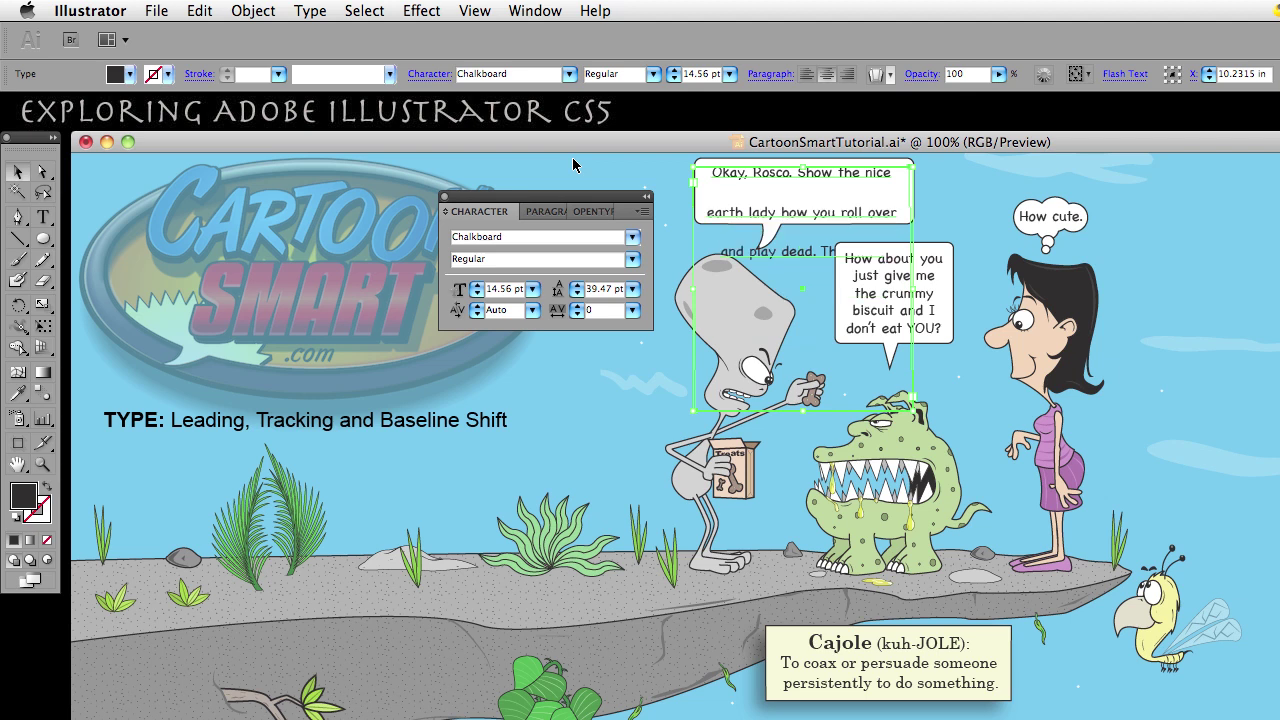
pyautogui.hotkey('alt', 'Down')
pyautogui.hotkey('alt', 'Down')
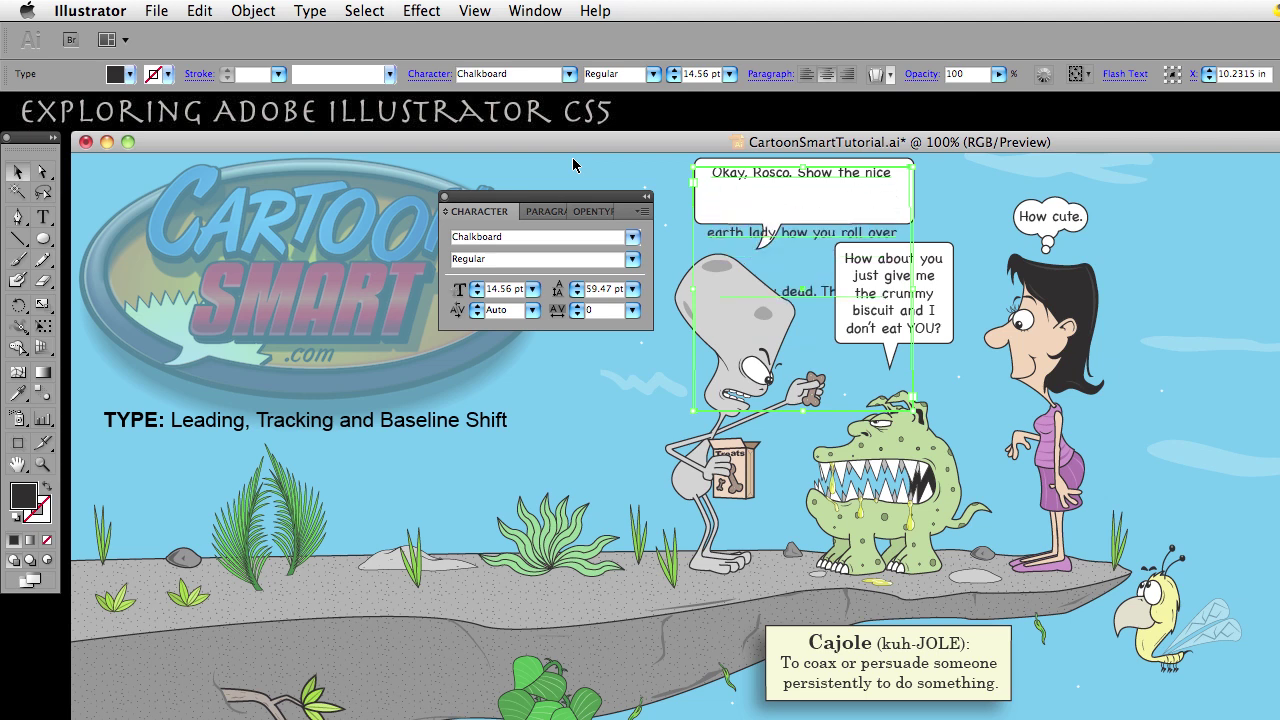
pyautogui.hotkey('alt', 'Up')
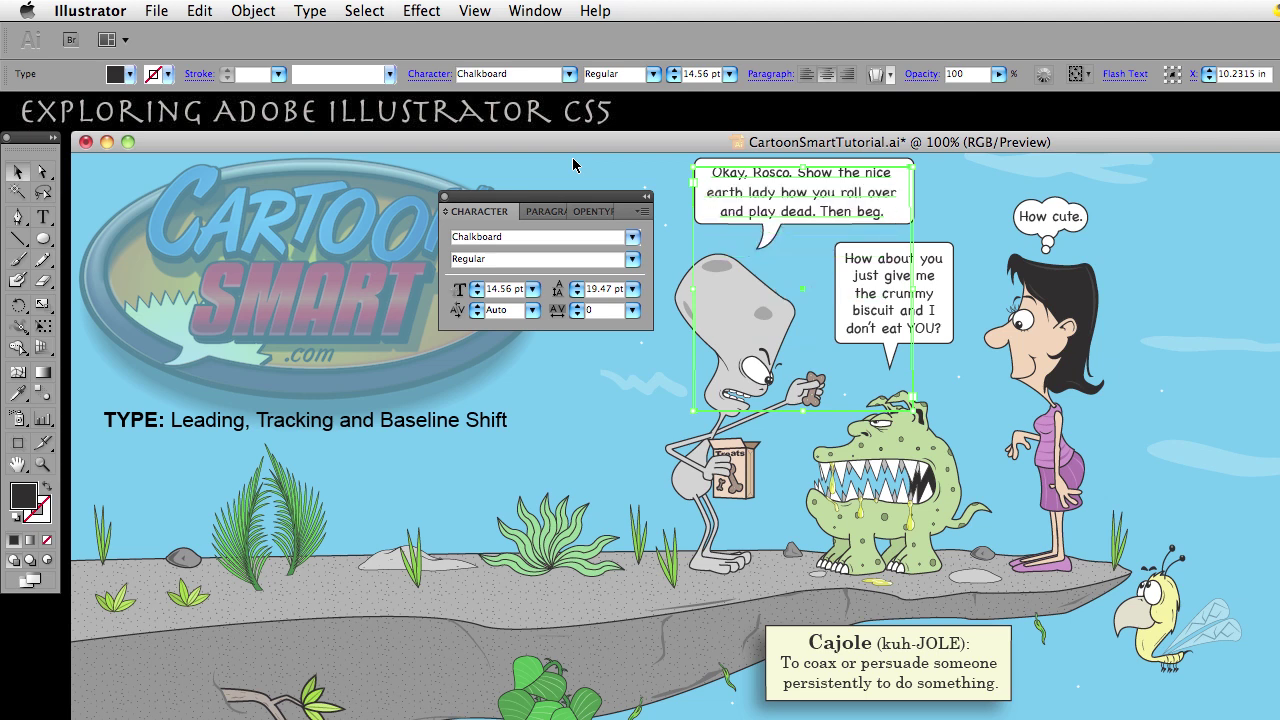
pyautogui.click(95, 9)
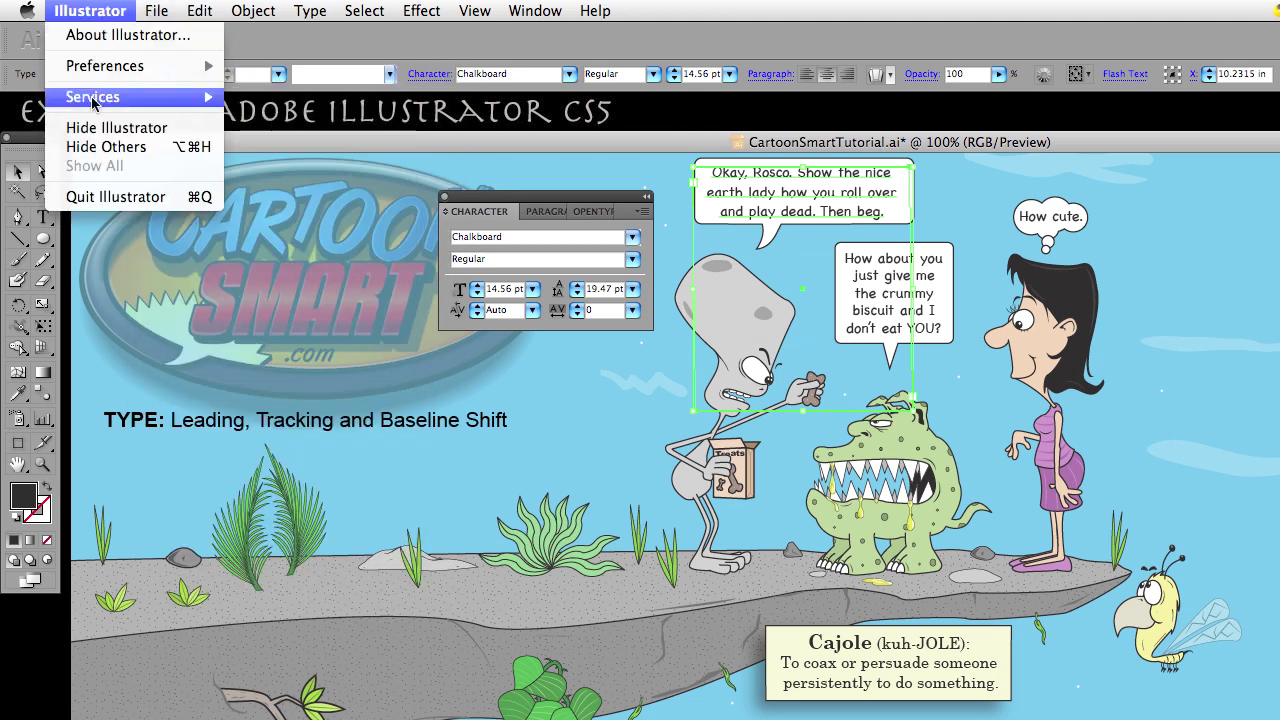
# Set the Type preferences' Size/Leading increment back from 20 pt to 2 pt.
pyautogui.moveTo(158, 66)
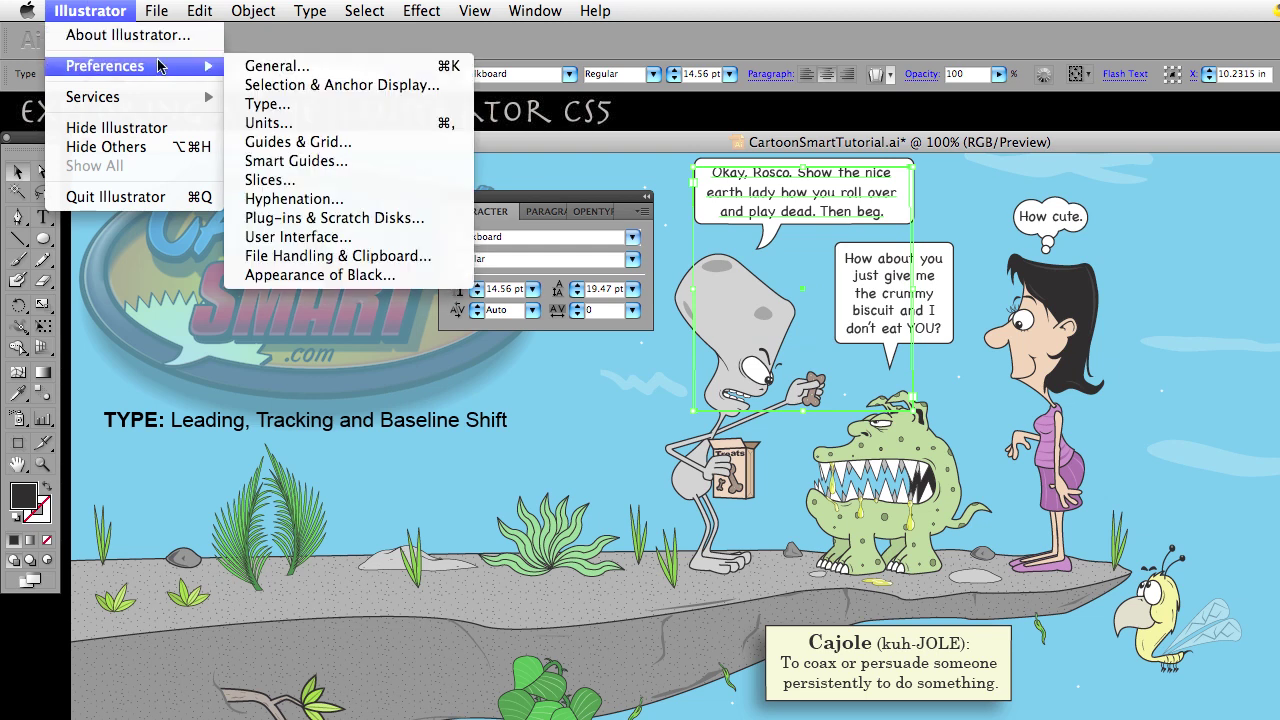
pyautogui.click(272, 107)
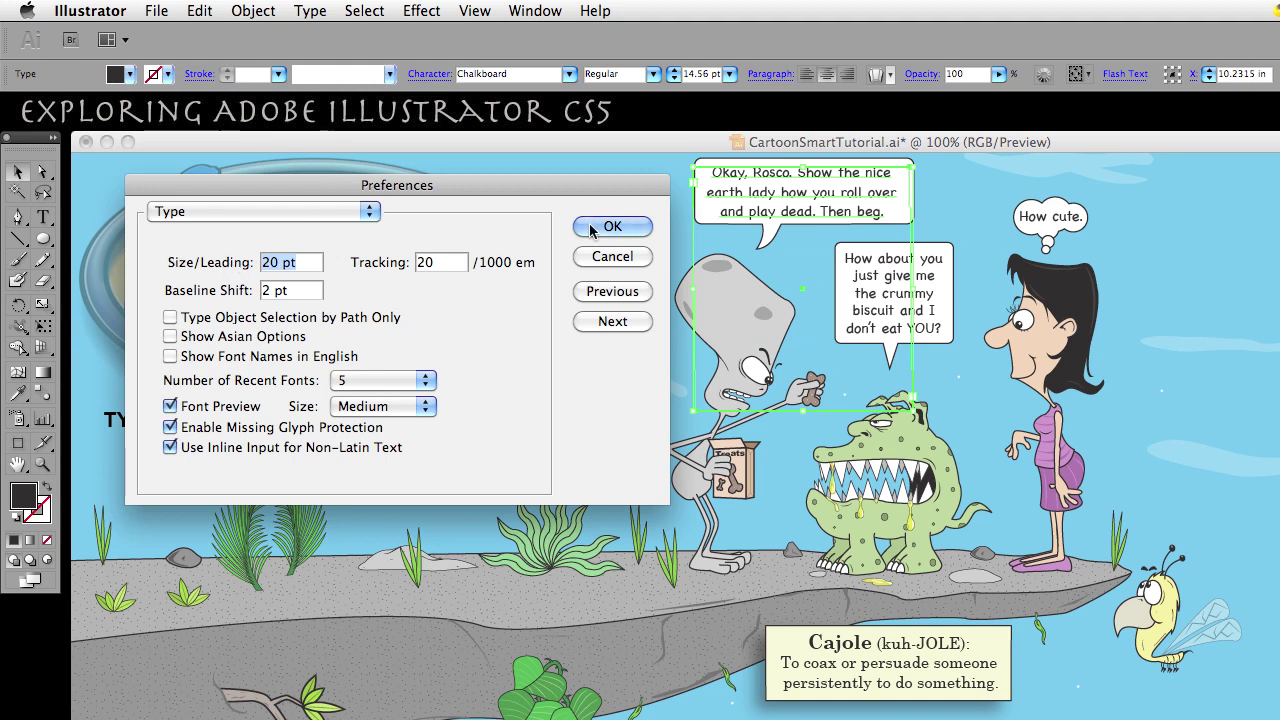
pyautogui.click(290, 262)
pyautogui.press('BackSpace')
pyautogui.press('BackSpace')
pyautogui.click(610, 227)
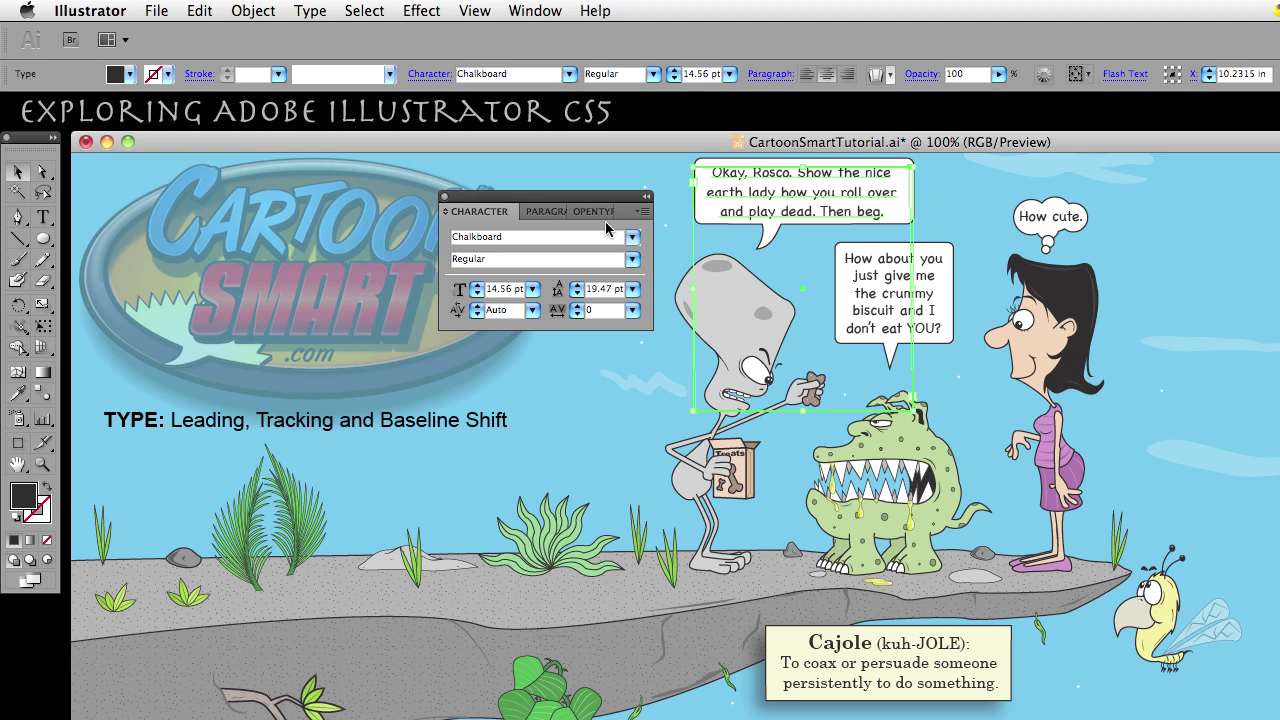
pyautogui.press('super+shift+period')
pyautogui.press('super+shift+period')
pyautogui.press('super+shift+period')
pyautogui.press('super+shift+period')
pyautogui.press('super+shift+period')
pyautogui.press('super+shift+period')
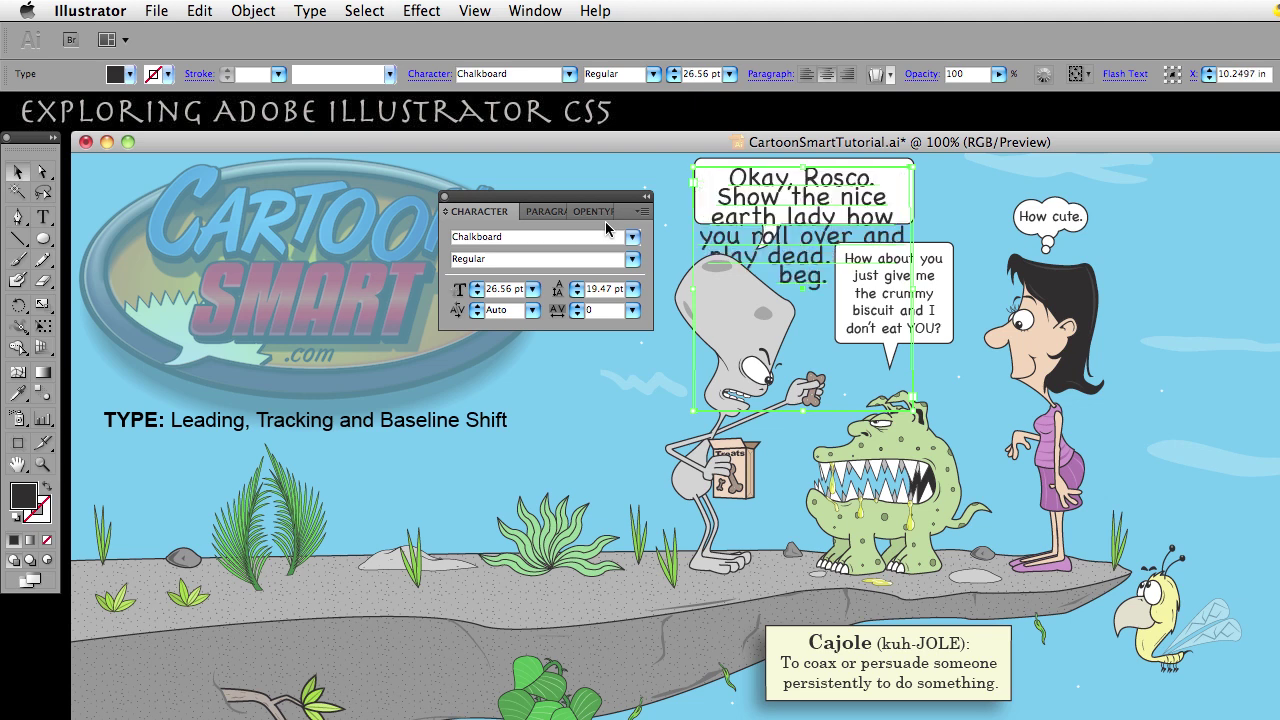
pyautogui.press('super+shift+comma')
pyautogui.press('super+shift+comma')
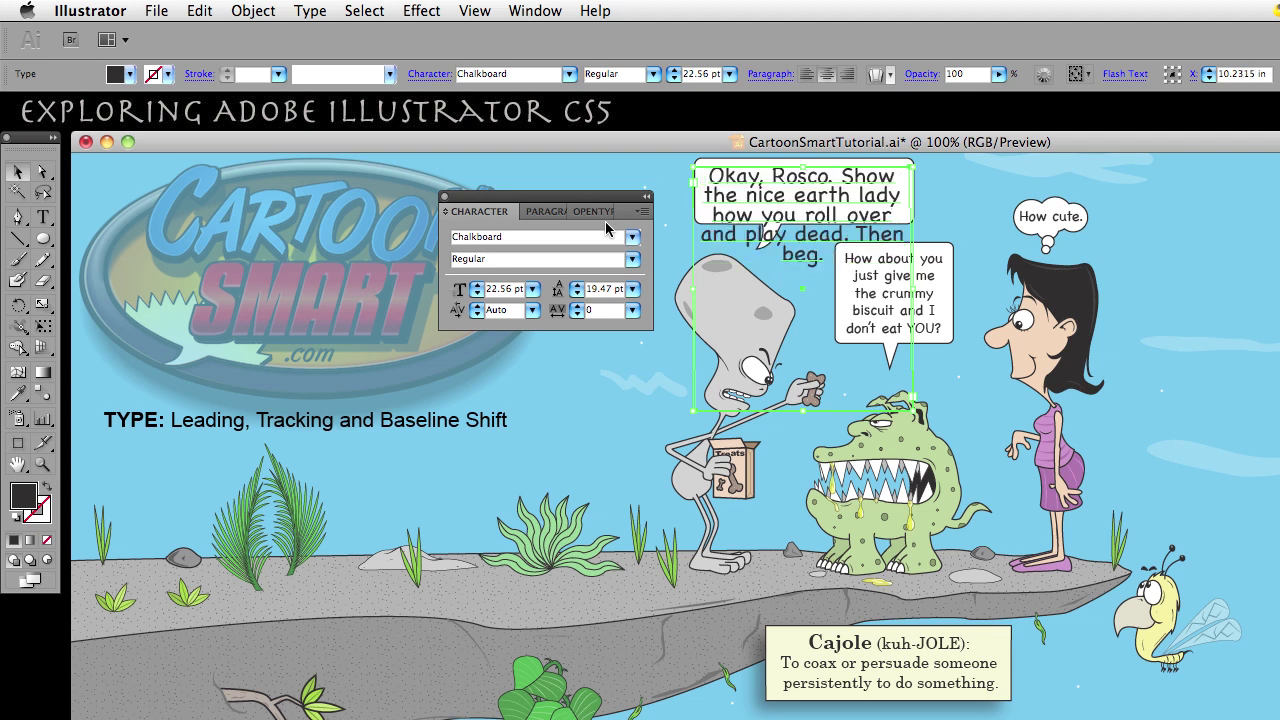
pyautogui.press('super+shift+comma')
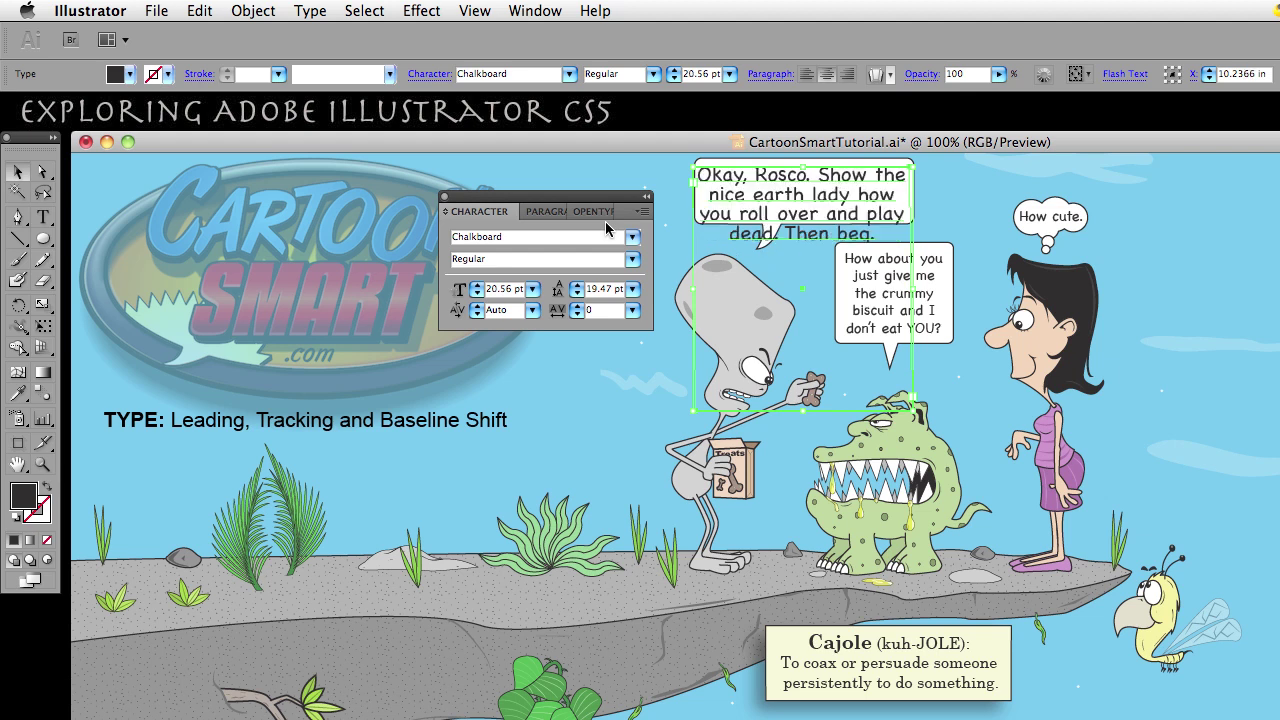
pyautogui.press('super+shift+comma')
pyautogui.press('super+shift+comma')
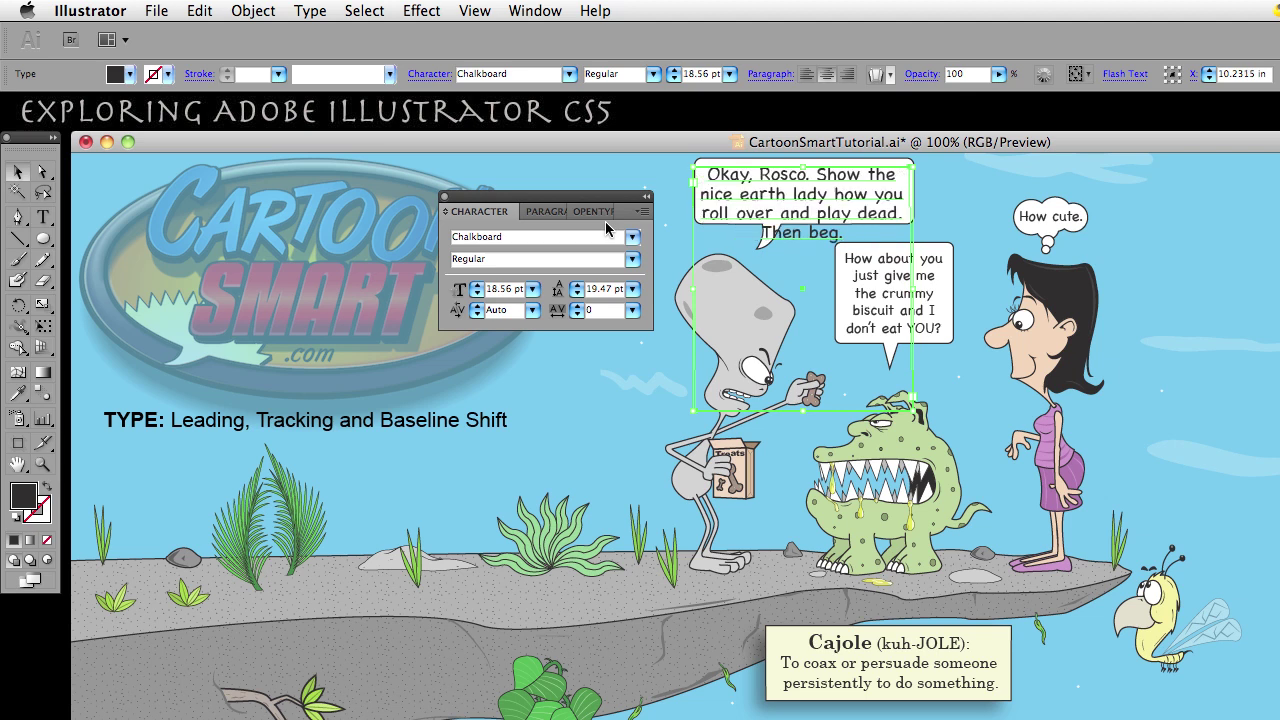
pyautogui.press('super+shift+comma')
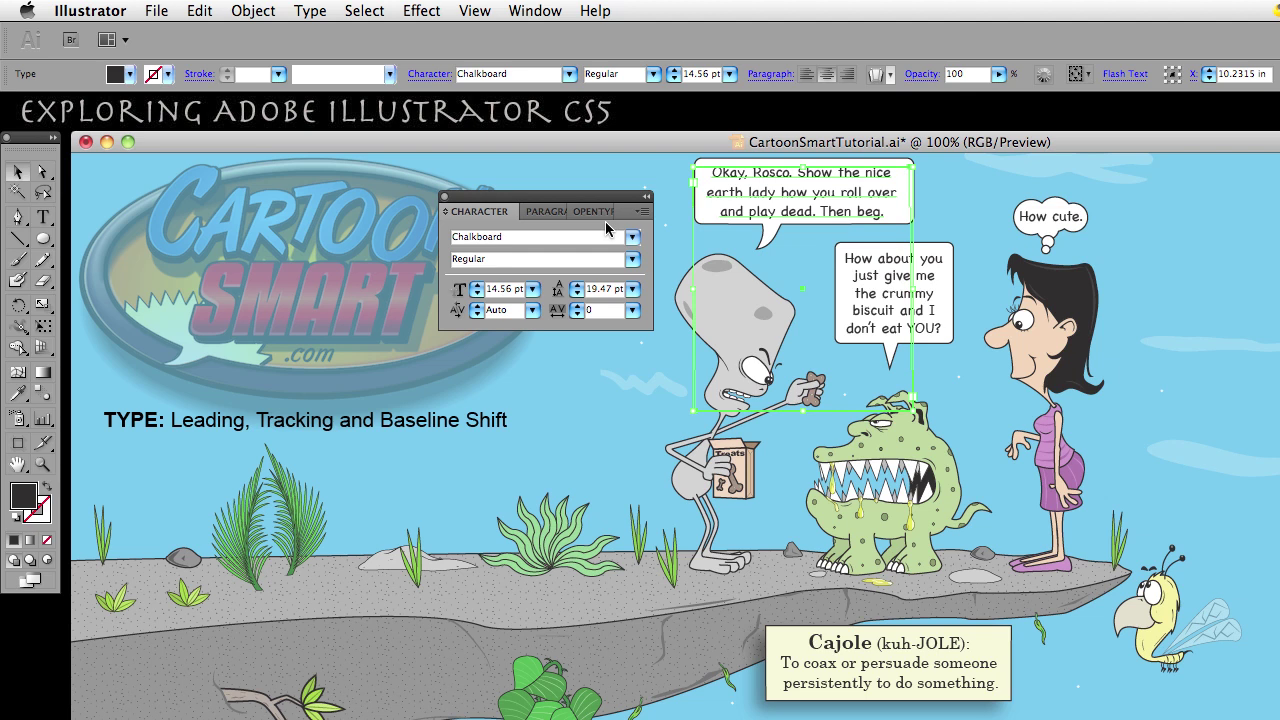
pyautogui.click(102, 14)
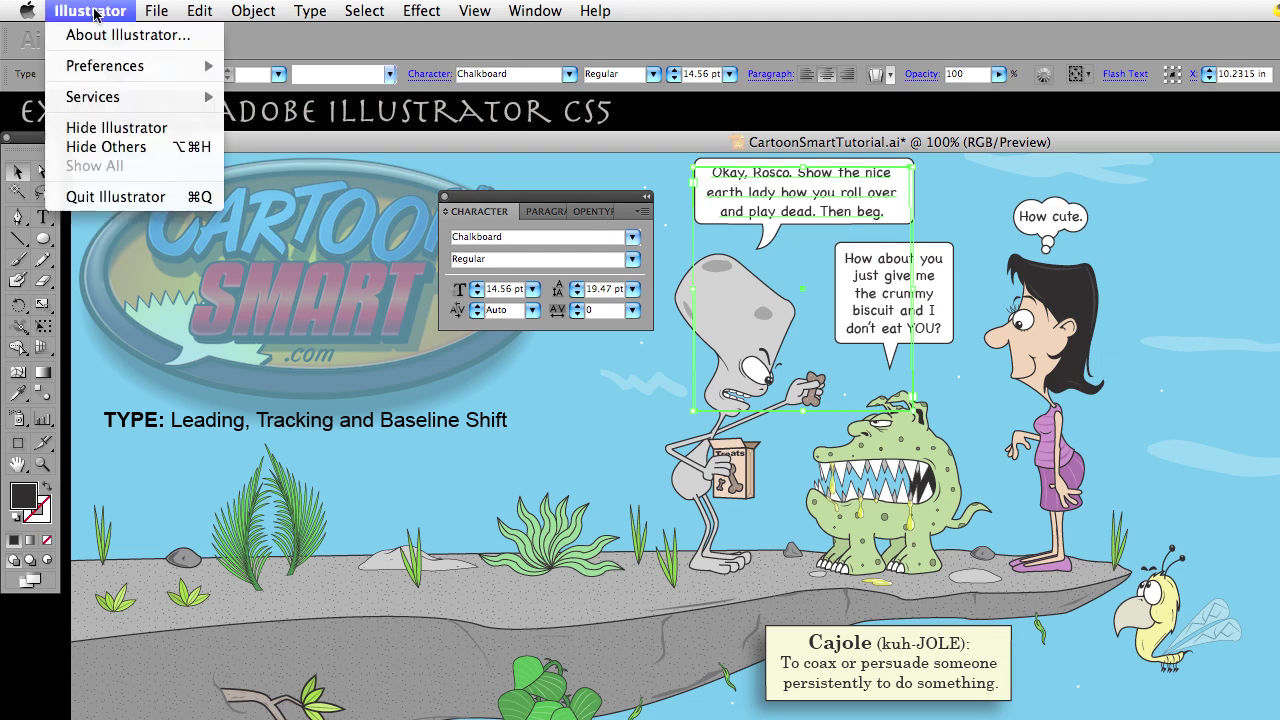
pyautogui.moveTo(105, 65)
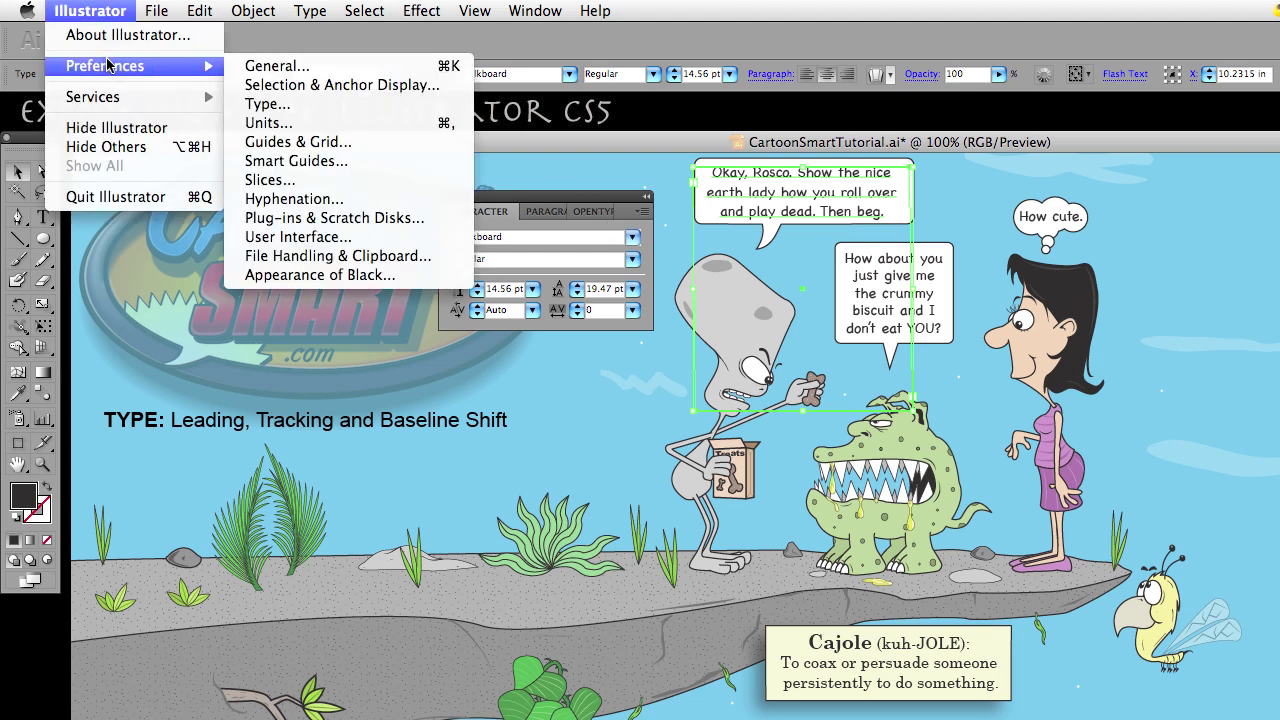
pyautogui.click(285, 108)
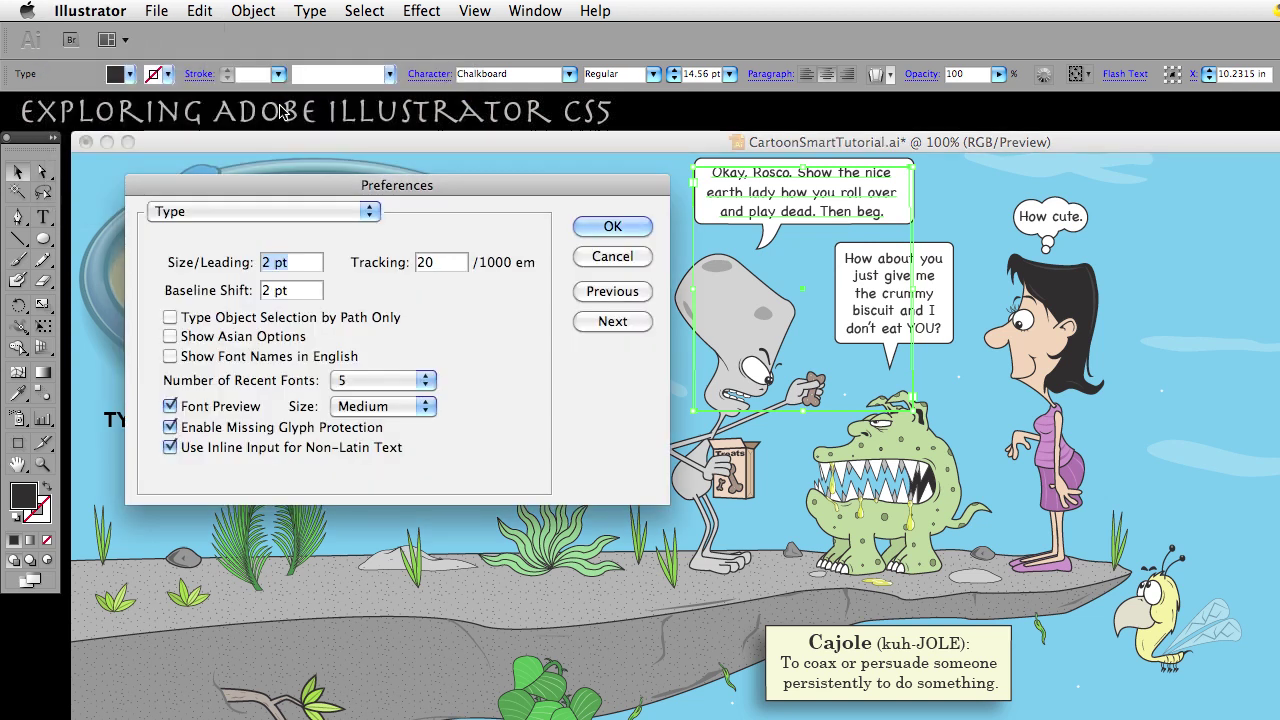
pyautogui.click(446, 263)
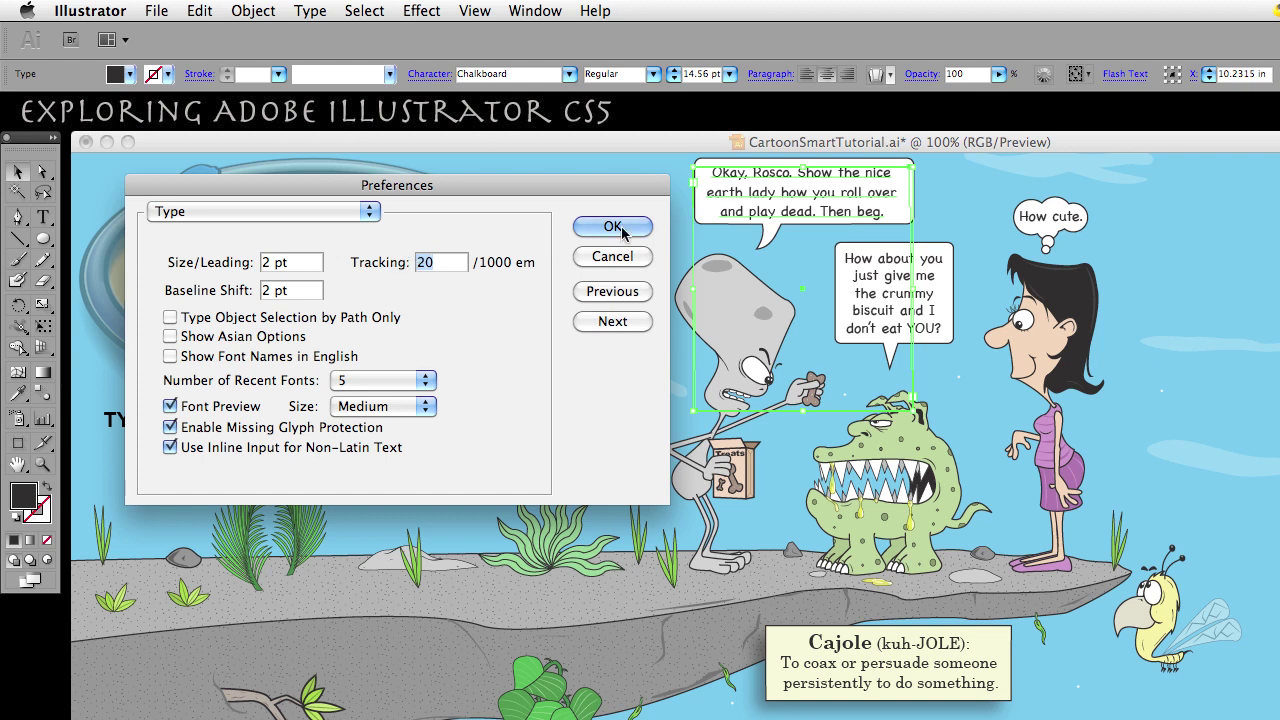
pyautogui.click(583, 228)
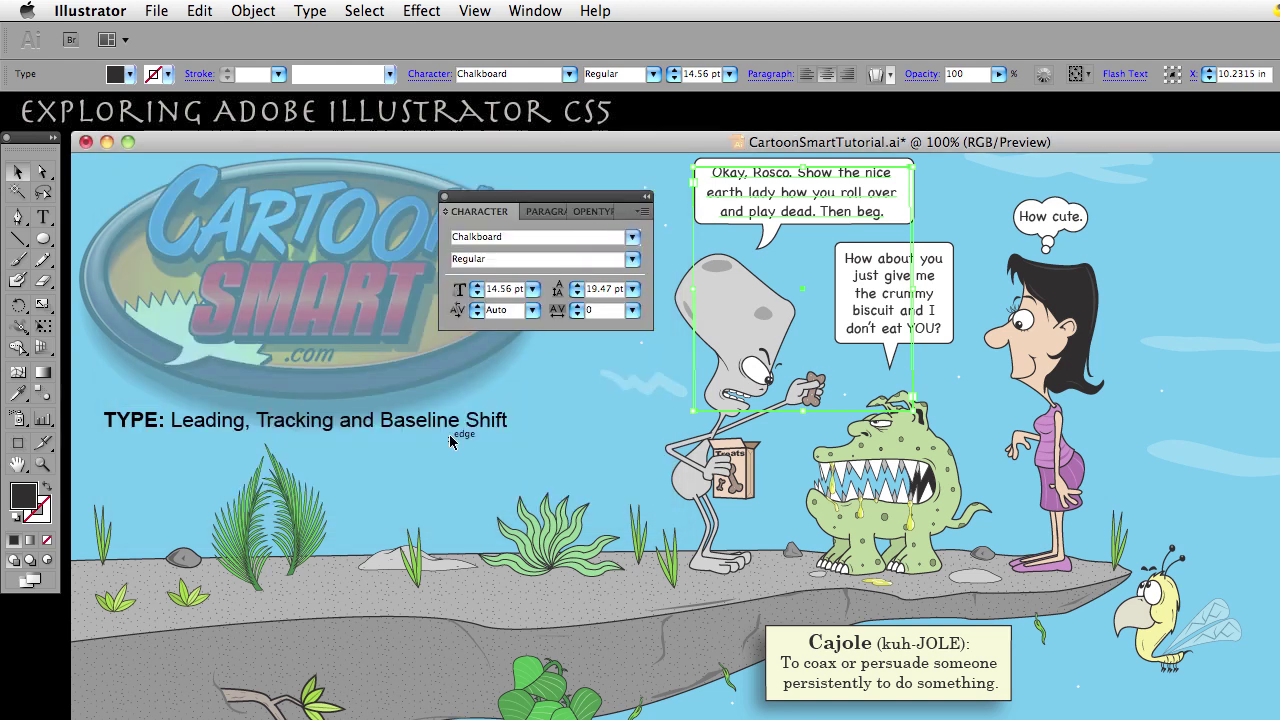
pyautogui.click(452, 427)
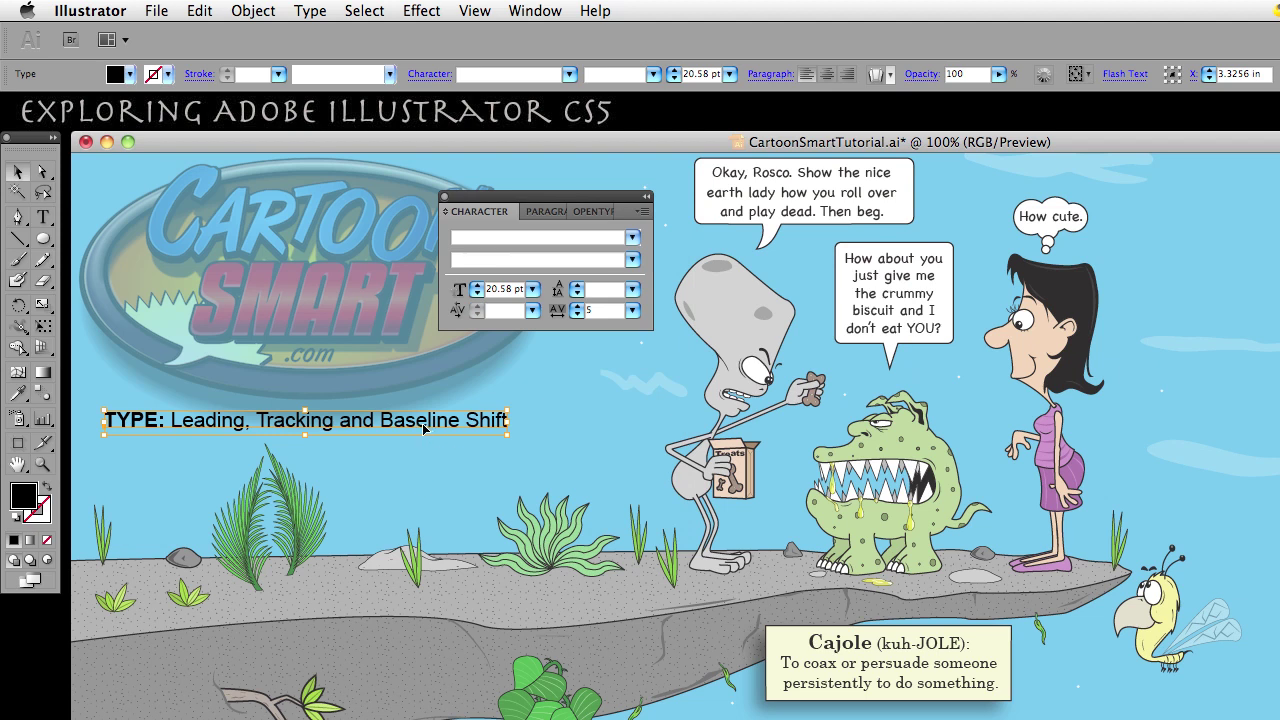
# Widen the title's tracking to 205 with Option+arrow keys, then settle it at 145.
pyautogui.hotkey('alt', 'Right')
pyautogui.hotkey('alt', 'Right')
pyautogui.hotkey('alt', 'Right')
pyautogui.hotkey('alt', 'Right')
pyautogui.hotkey('alt', 'Right')
pyautogui.hotkey('alt', 'Right')
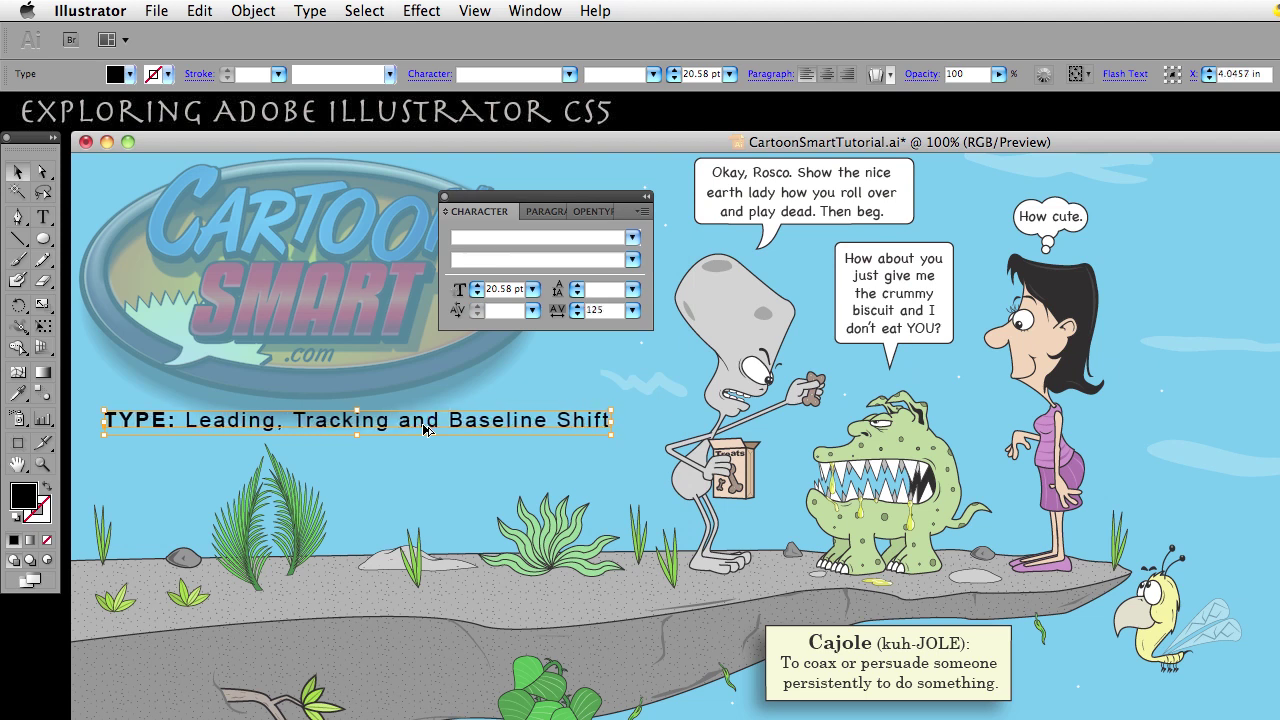
pyautogui.hotkey('alt', 'Right')
pyautogui.hotkey('alt', 'Right')
pyautogui.hotkey('alt', 'Right')
pyautogui.hotkey('alt', 'Right')
pyautogui.hotkey('alt', 'Left')
pyautogui.hotkey('alt', 'Left')
pyautogui.hotkey('alt', 'Left')
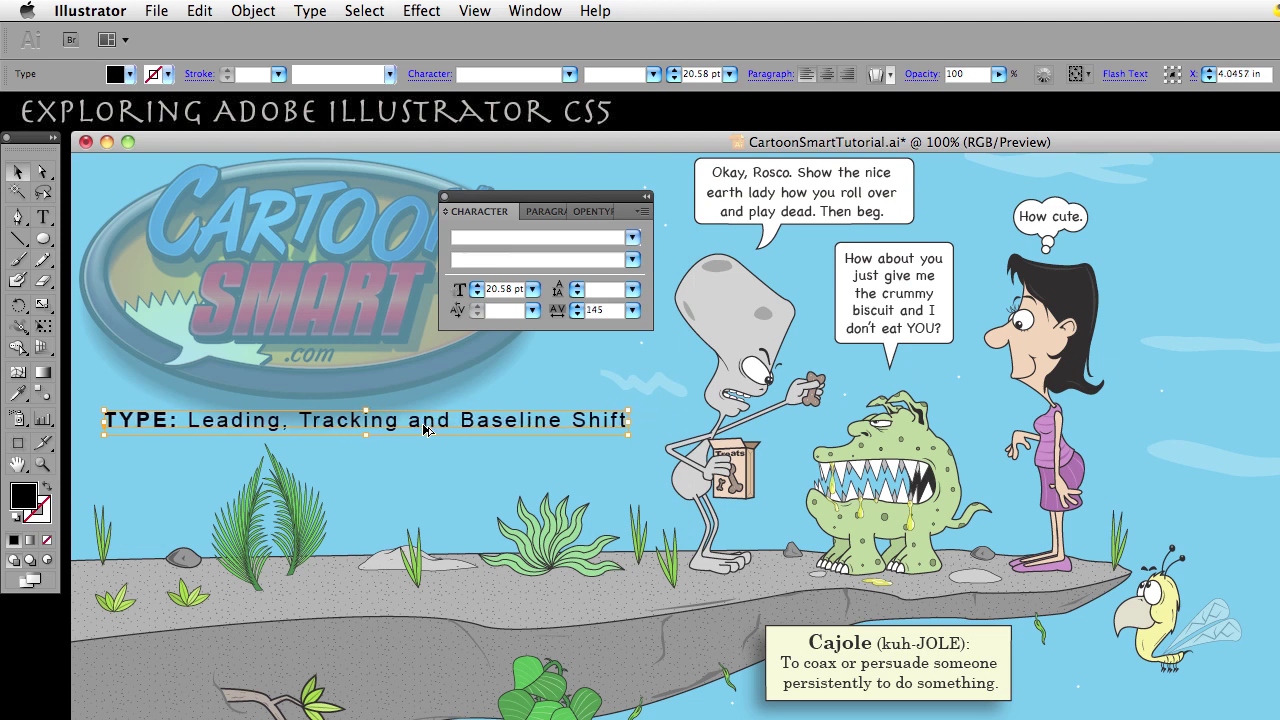
# Kern the pair after 'Tr' in 'Tracking' to 40, after trying values up to 280.
pyautogui.doubleClick(335, 422)
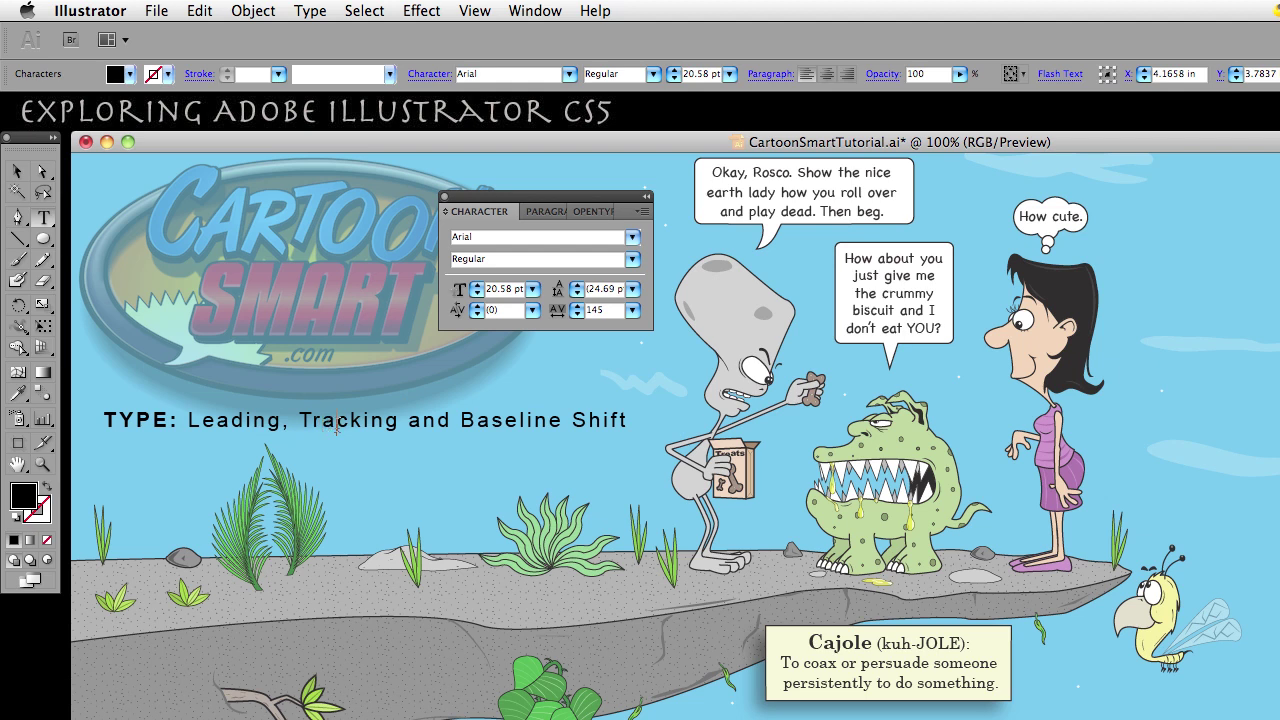
pyautogui.hotkey('alt', 'Right')
pyautogui.hotkey('alt', 'Right')
pyautogui.hotkey('alt', 'Right')
pyautogui.hotkey('alt', 'Right')
pyautogui.hotkey('alt', 'Right')
pyautogui.hotkey('alt', 'Right')
pyautogui.hotkey('alt', 'Right')
pyautogui.hotkey('alt', 'Right')
pyautogui.hotkey('alt', 'Right')
pyautogui.hotkey('alt', 'Right')
pyautogui.hotkey('alt', 'Right')
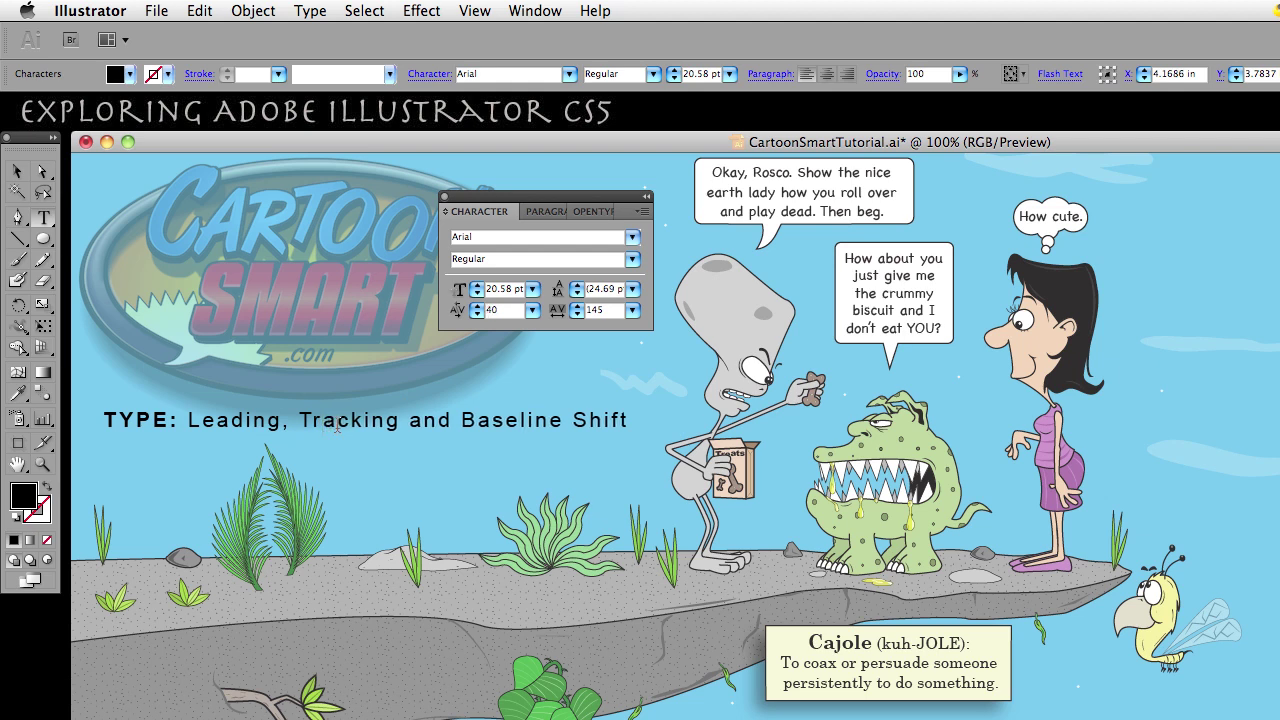
pyautogui.hotkey('alt', 'Right')
pyautogui.hotkey('alt', 'Right')
pyautogui.hotkey('alt', 'Right')
pyautogui.hotkey('alt', 'Right')
pyautogui.hotkey('alt', 'Right')
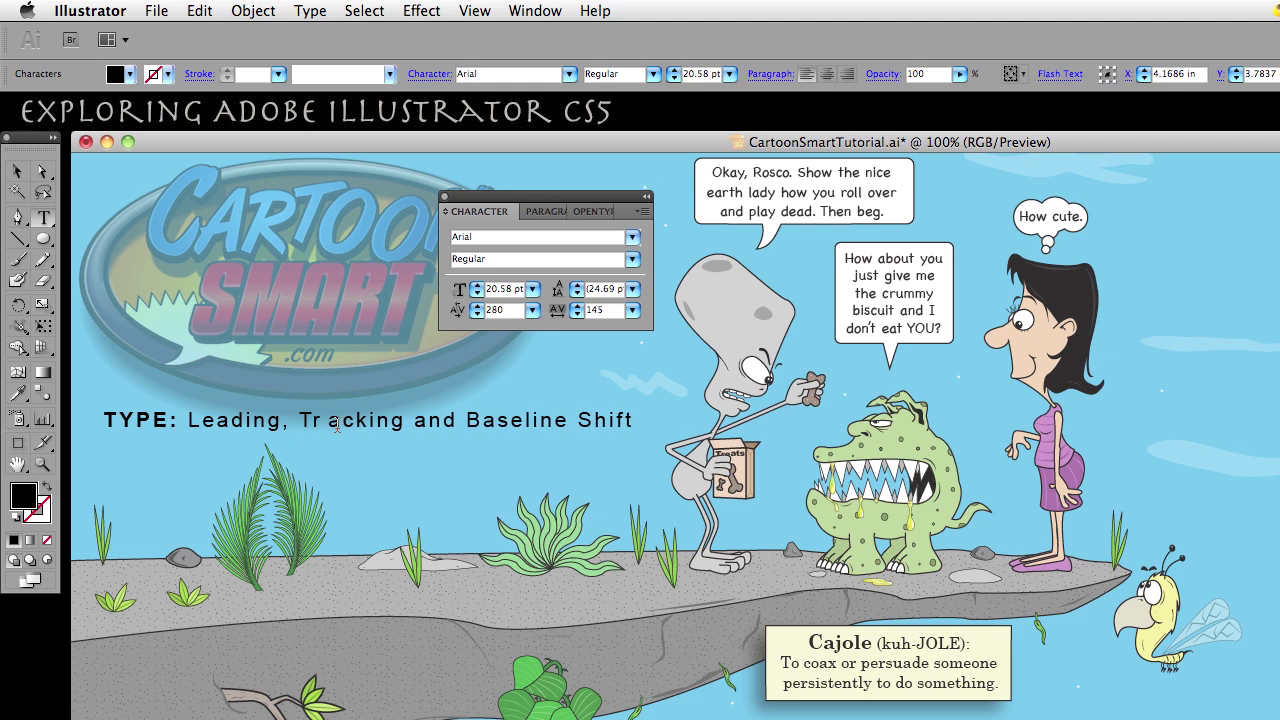
pyautogui.hotkey('alt', 'Left')
pyautogui.hotkey('alt', 'Left')
pyautogui.hotkey('alt', 'Left')
pyautogui.hotkey('alt', 'Left')
pyautogui.hotkey('alt', 'Left')
pyautogui.hotkey('alt', 'Left')
pyautogui.hotkey('alt', 'Left')
pyautogui.hotkey('alt', 'Left')
pyautogui.hotkey('alt', 'Left')
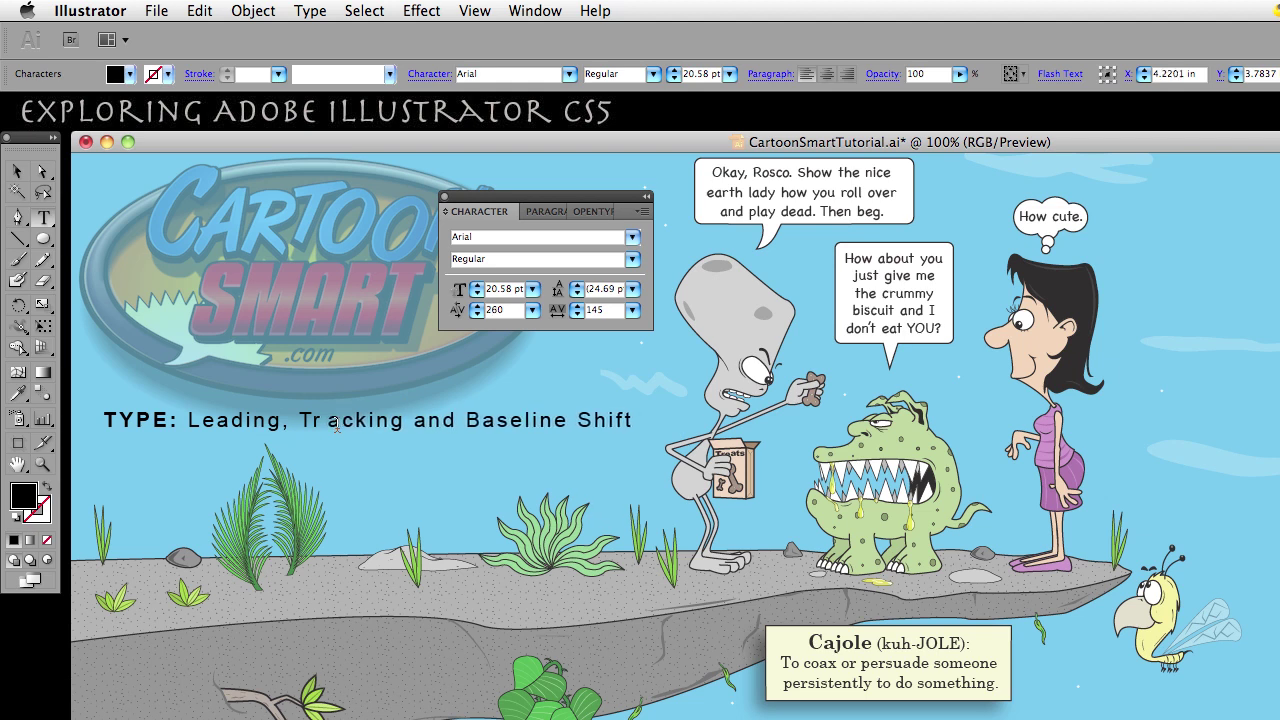
pyautogui.hotkey('alt', 'Left')
pyautogui.hotkey('alt', 'Left')
pyautogui.hotkey('alt', 'Left')
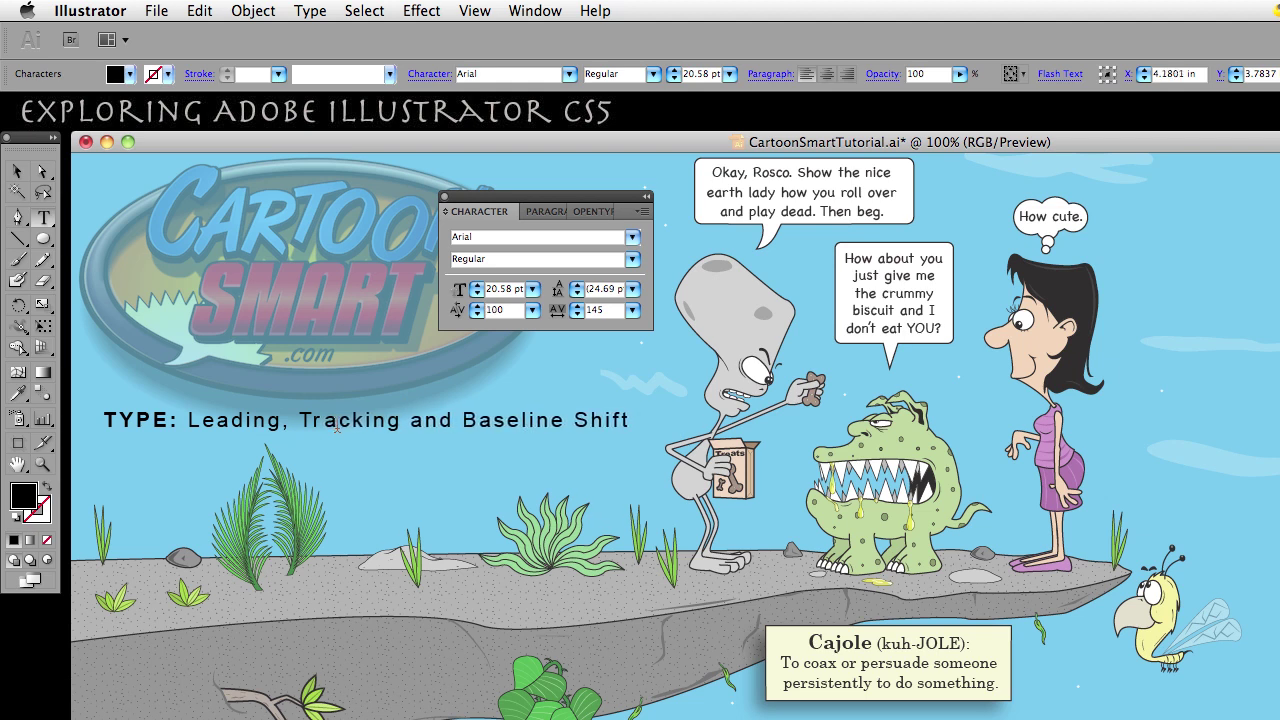
pyautogui.hotkey('alt', 'Left')
pyautogui.hotkey('alt', 'Left')
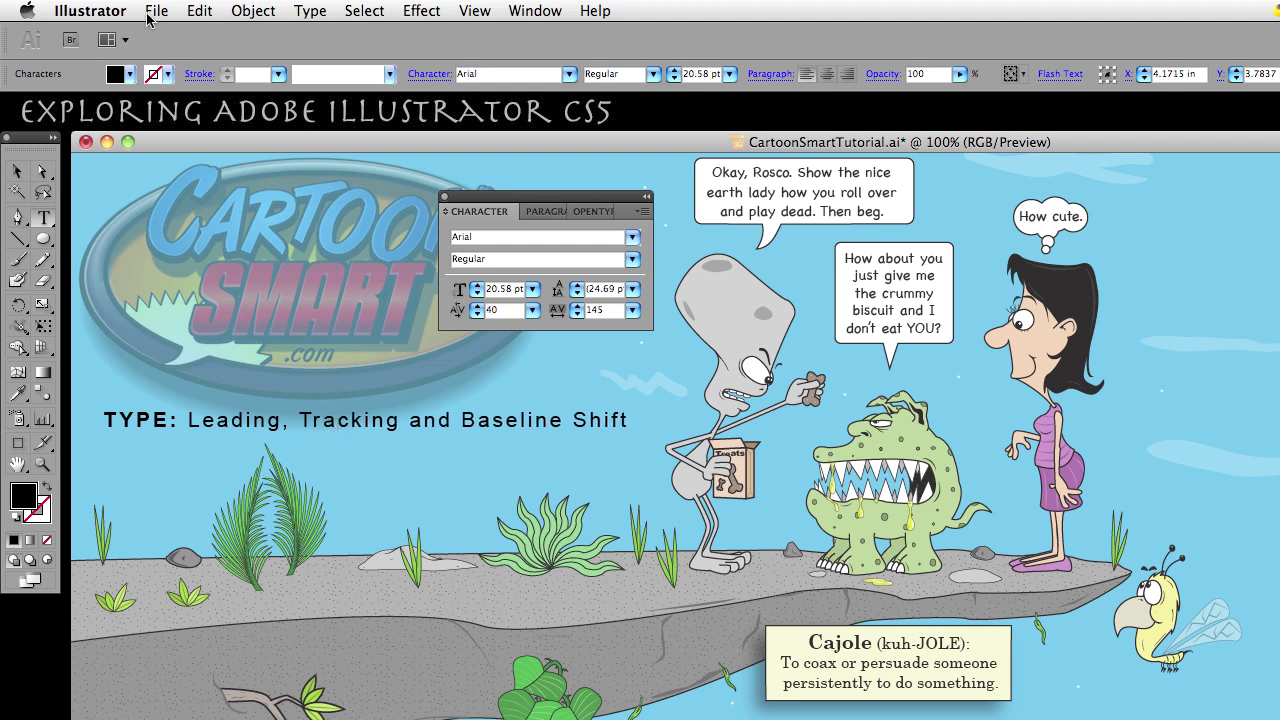
# Change the Type preferences tracking increment from 20 to 200/1000 em.
pyautogui.click(96, 9)
pyautogui.moveTo(115, 70)
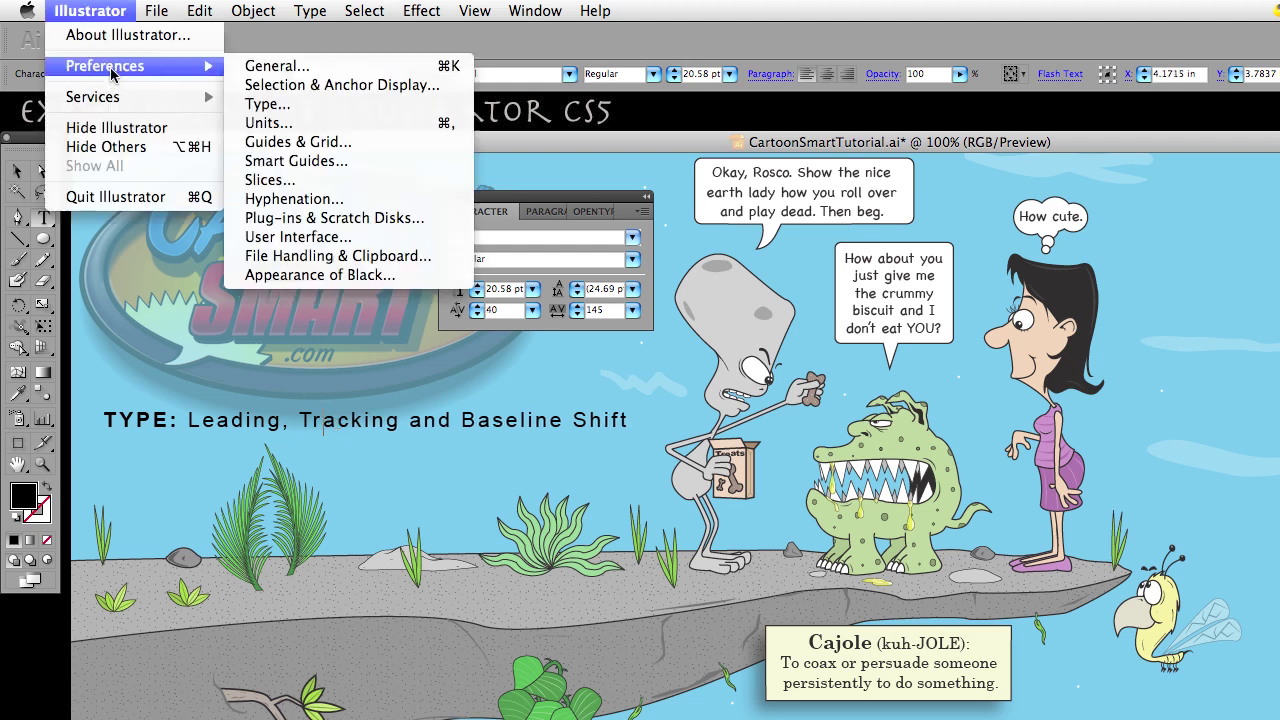
pyautogui.click(288, 104)
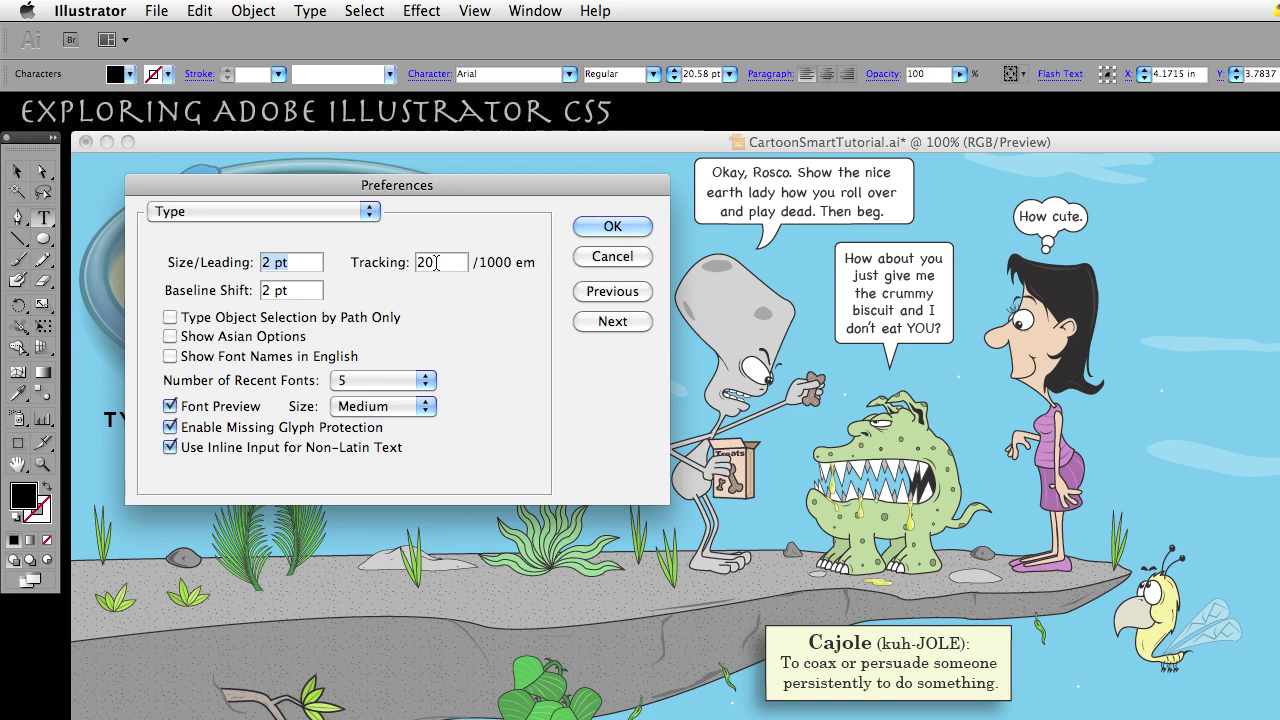
pyautogui.doubleClick(418, 262)
pyautogui.write('200')
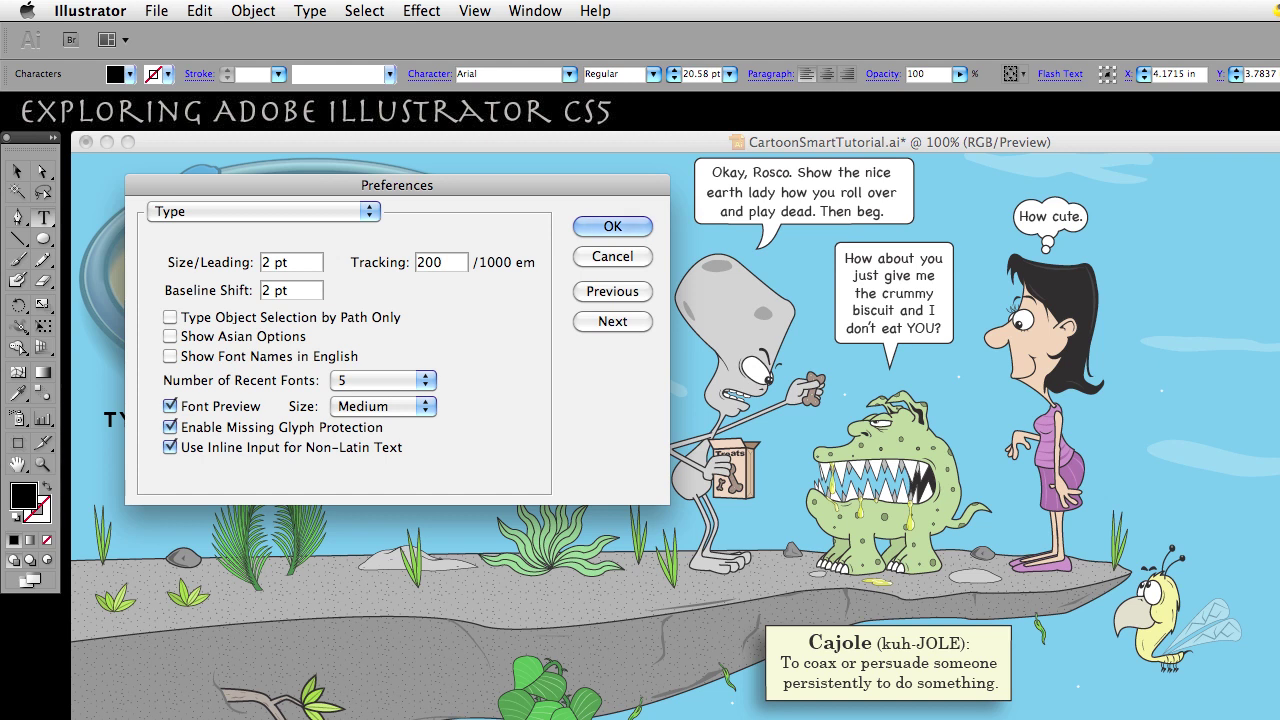
pyautogui.press('Return')
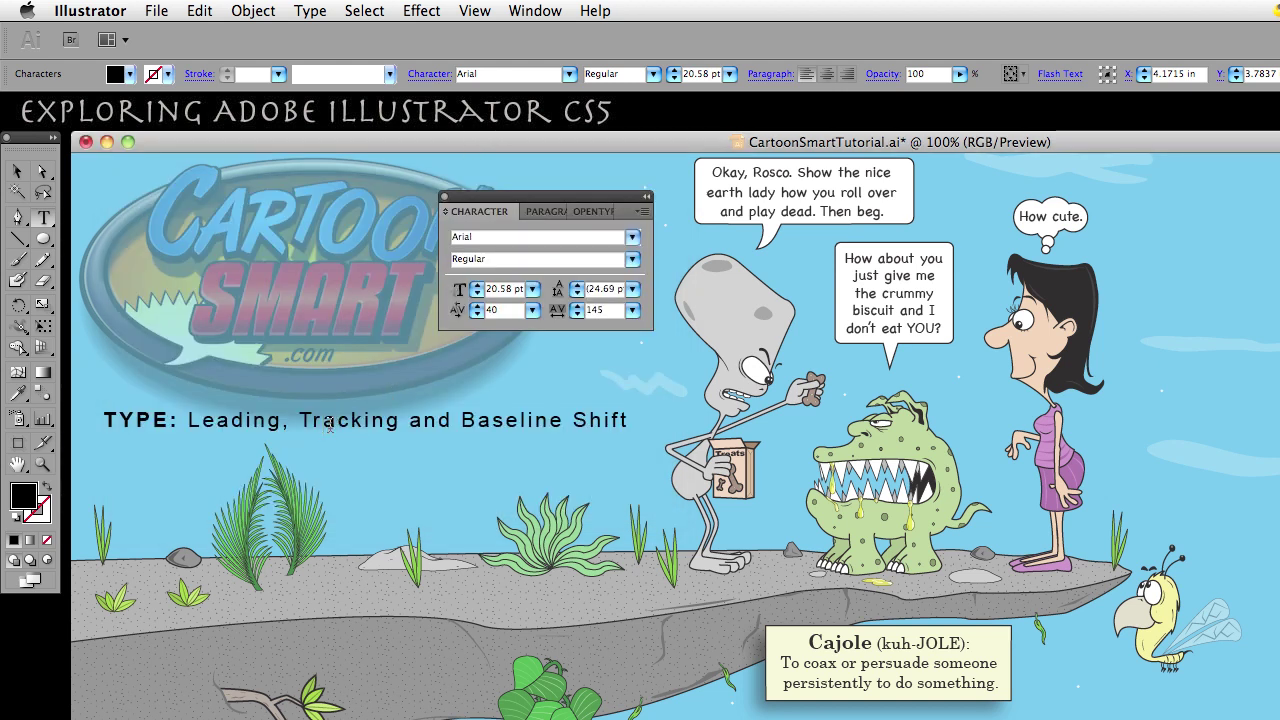
# Kern the gap between 'Tr' and 'acking' to 440 using the larger increment.
pyautogui.hotkey('alt', 'Right')
pyautogui.hotkey('alt', 'Right')
pyautogui.hotkey('alt', 'Right')
pyautogui.hotkey('alt', 'Right')
pyautogui.hotkey('alt', 'Right')
pyautogui.hotkey('alt', 'Right')
pyautogui.hotkey('alt', 'Right')
pyautogui.hotkey('alt', 'Right')
pyautogui.hotkey('alt', 'Right')
pyautogui.hotkey('alt', 'Right')
pyautogui.hotkey('alt', 'Right')
pyautogui.hotkey('alt', 'Right')
pyautogui.hotkey('alt', 'Right')
pyautogui.hotkey('alt', 'Right')
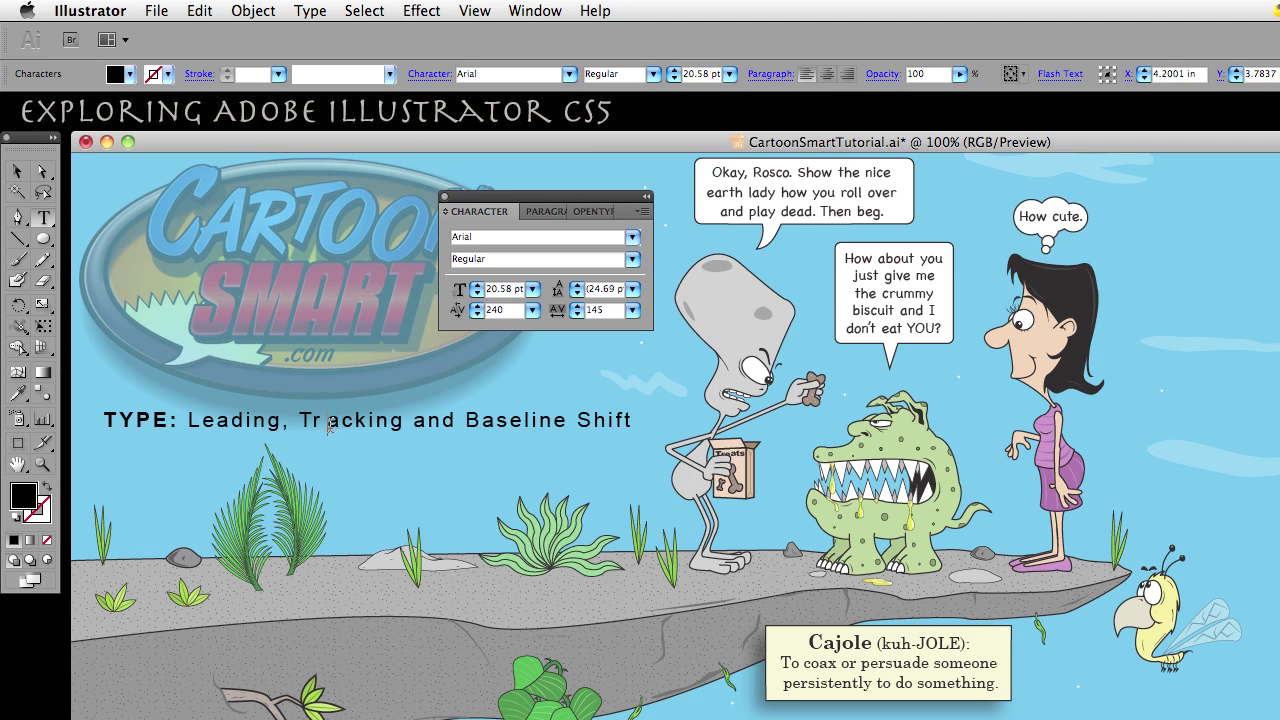
pyautogui.hotkey('alt', 'Left')
pyautogui.hotkey('alt', 'Left')
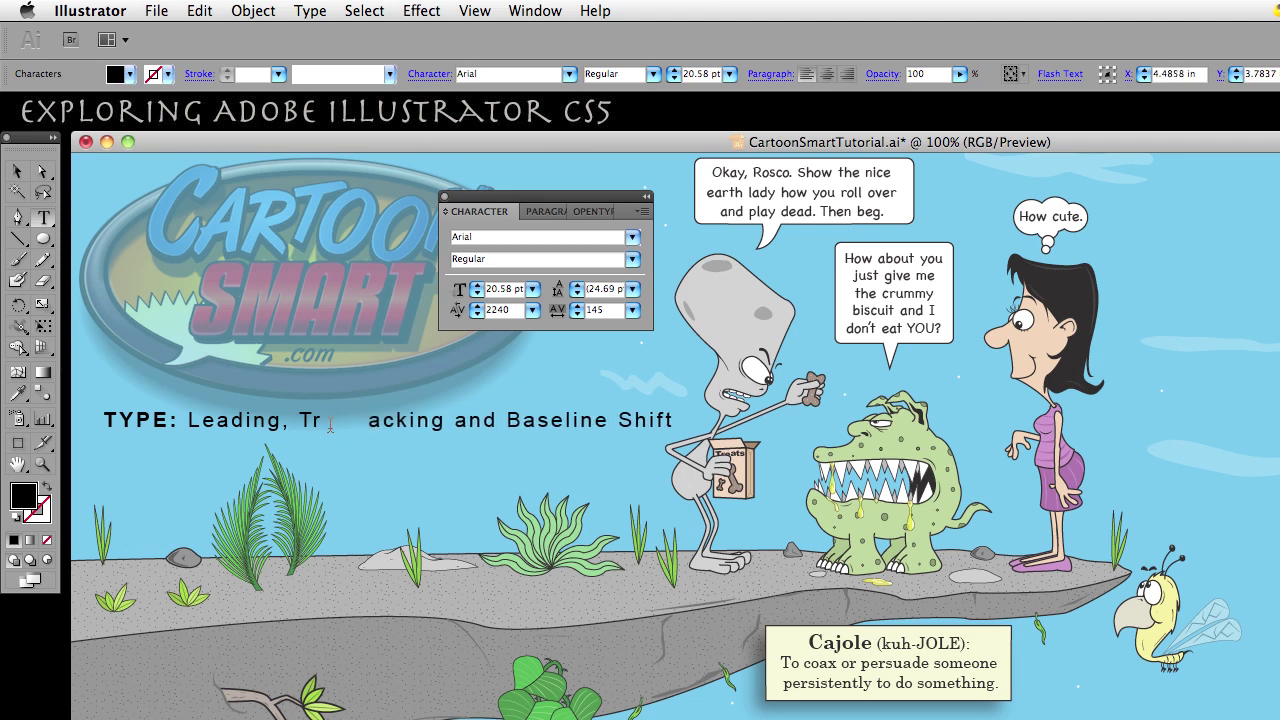
pyautogui.hotkey('alt', 'Left')
pyautogui.hotkey('alt', 'Left')
pyautogui.hotkey('alt', 'Left')
pyautogui.hotkey('alt', 'Left')
pyautogui.hotkey('alt', 'Left')
pyautogui.hotkey('alt', 'Left')
pyautogui.hotkey('alt', 'Left')
pyautogui.hotkey('alt', 'Left')
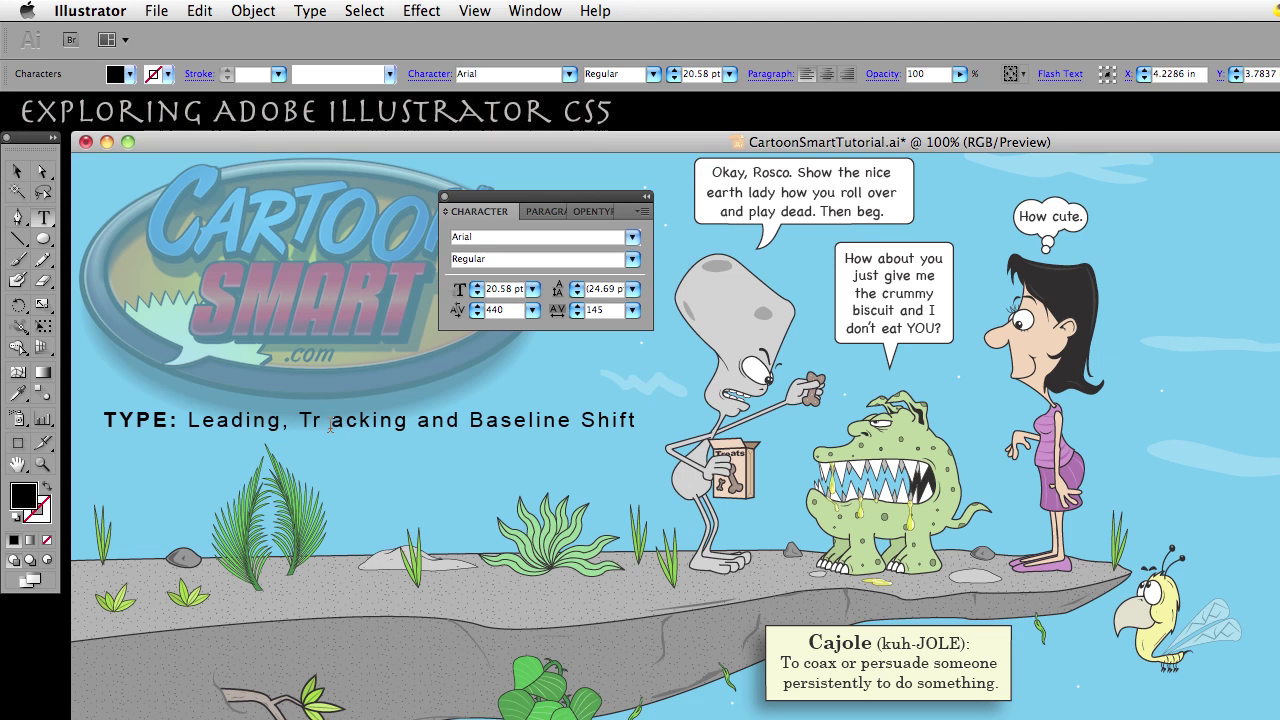
# Select the whole title, test tracking at 545, and return it to 145.
pyautogui.click(16, 172)
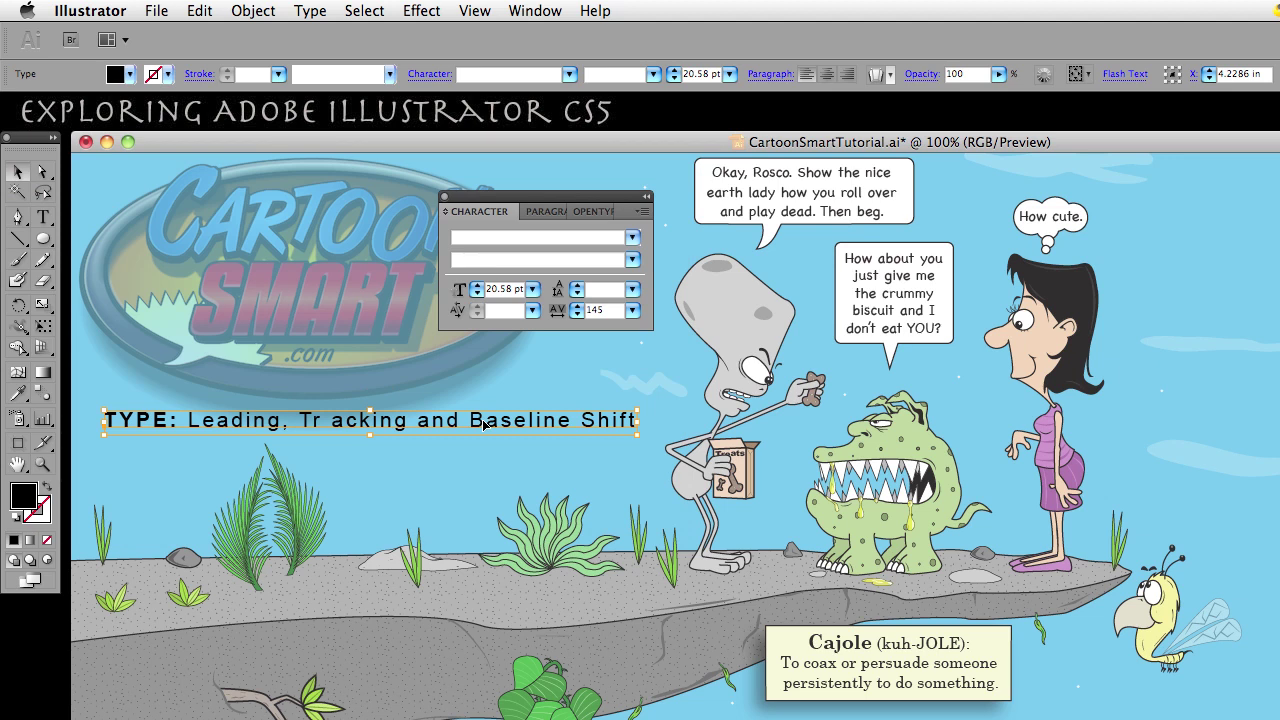
pyautogui.press('super+alt+Right')
pyautogui.press('super+alt+Right')
pyautogui.press('super+alt+Right')
pyautogui.press('super+alt+Right')
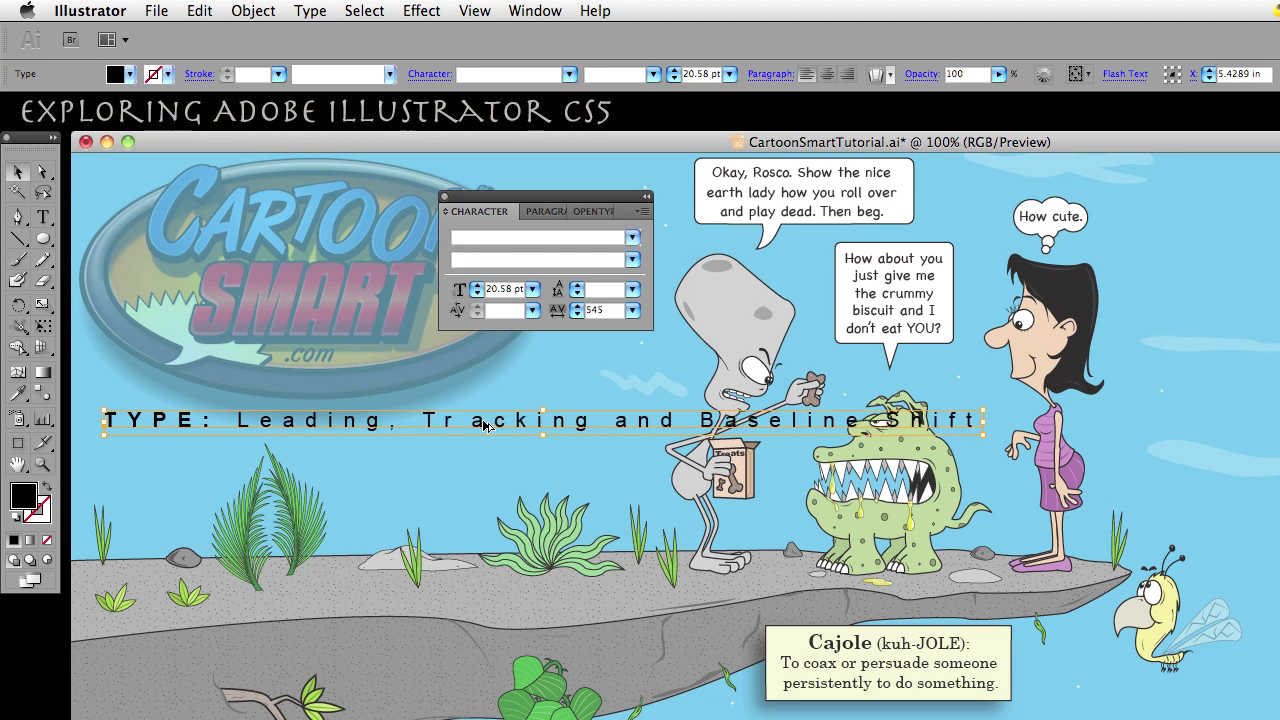
pyautogui.press('super+alt+Left')
pyautogui.press('super+alt+Left')
pyautogui.press('super+alt+Left')
pyautogui.press('super+alt+Left')
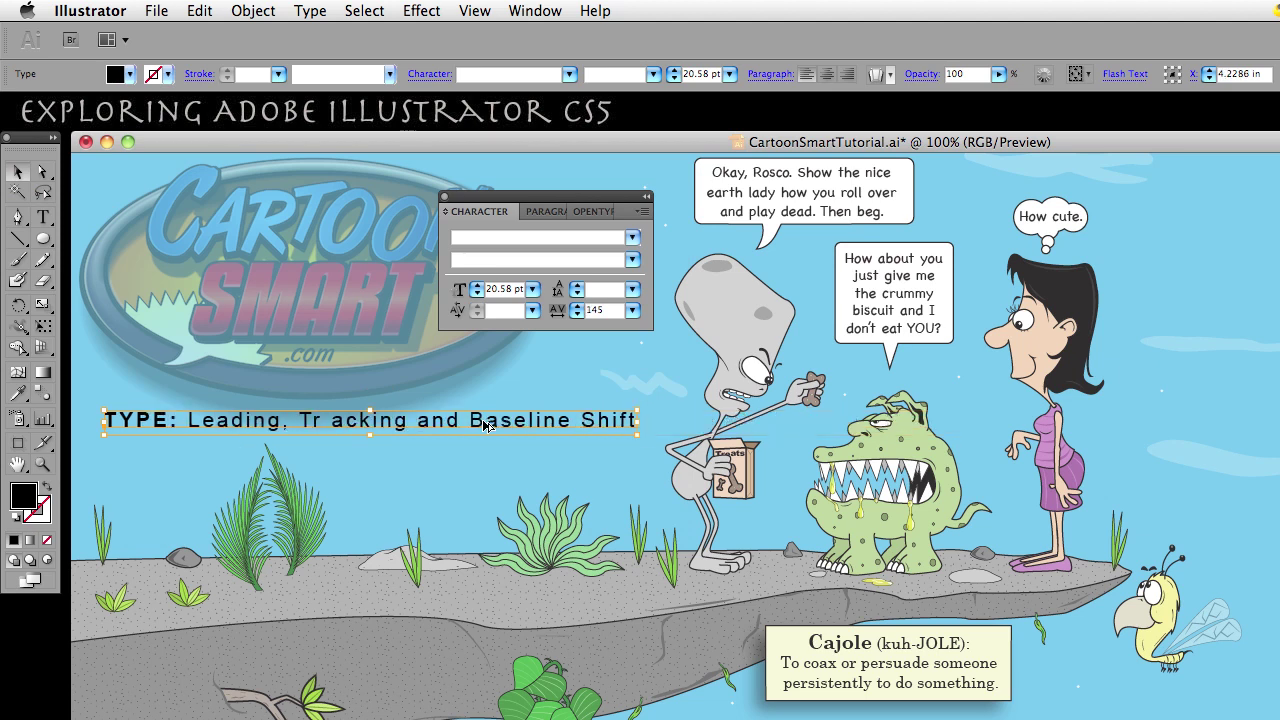
pyautogui.press('super+alt+q')
pyautogui.press('super+z')
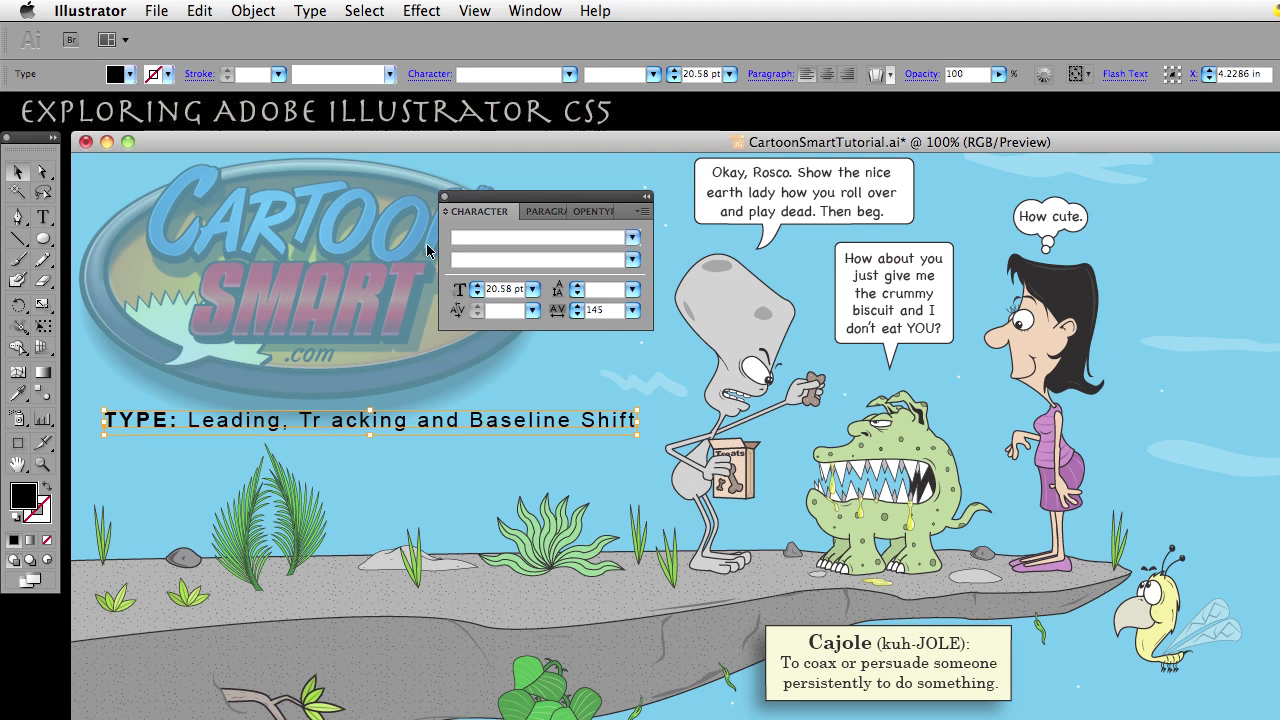
pyautogui.click(90, 10)
pyautogui.moveTo(128, 67)
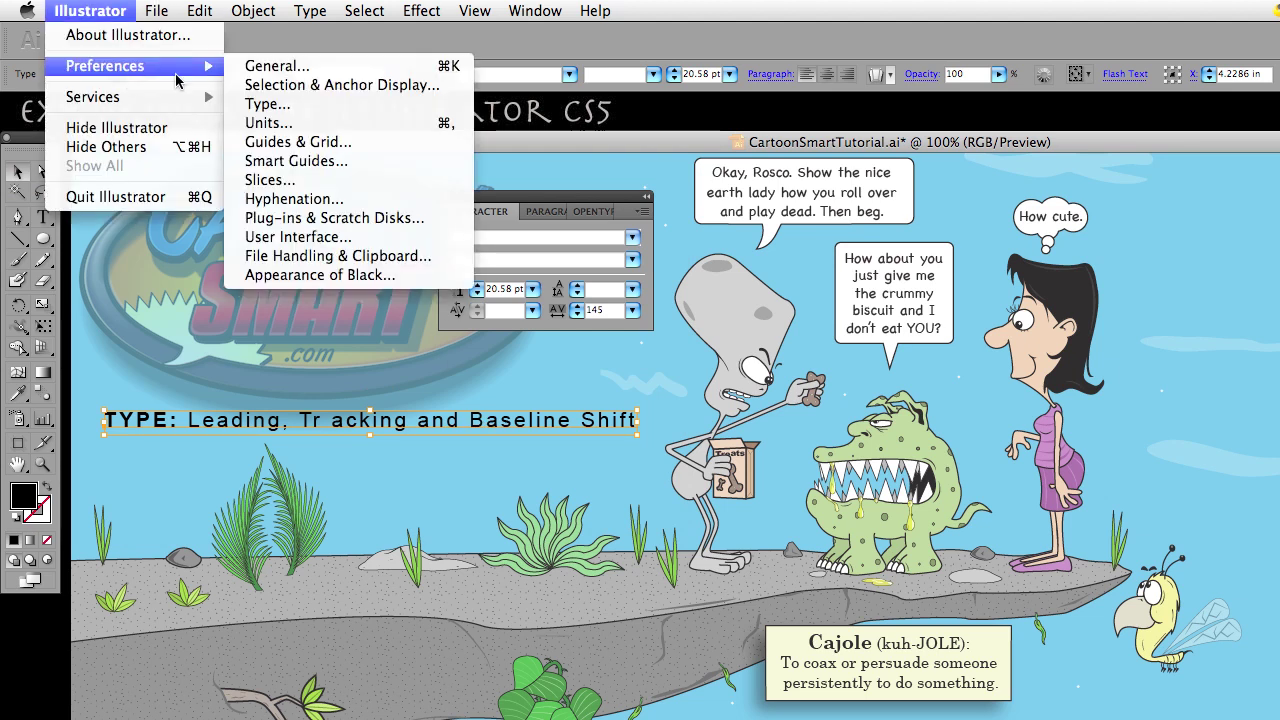
pyautogui.click(268, 105)
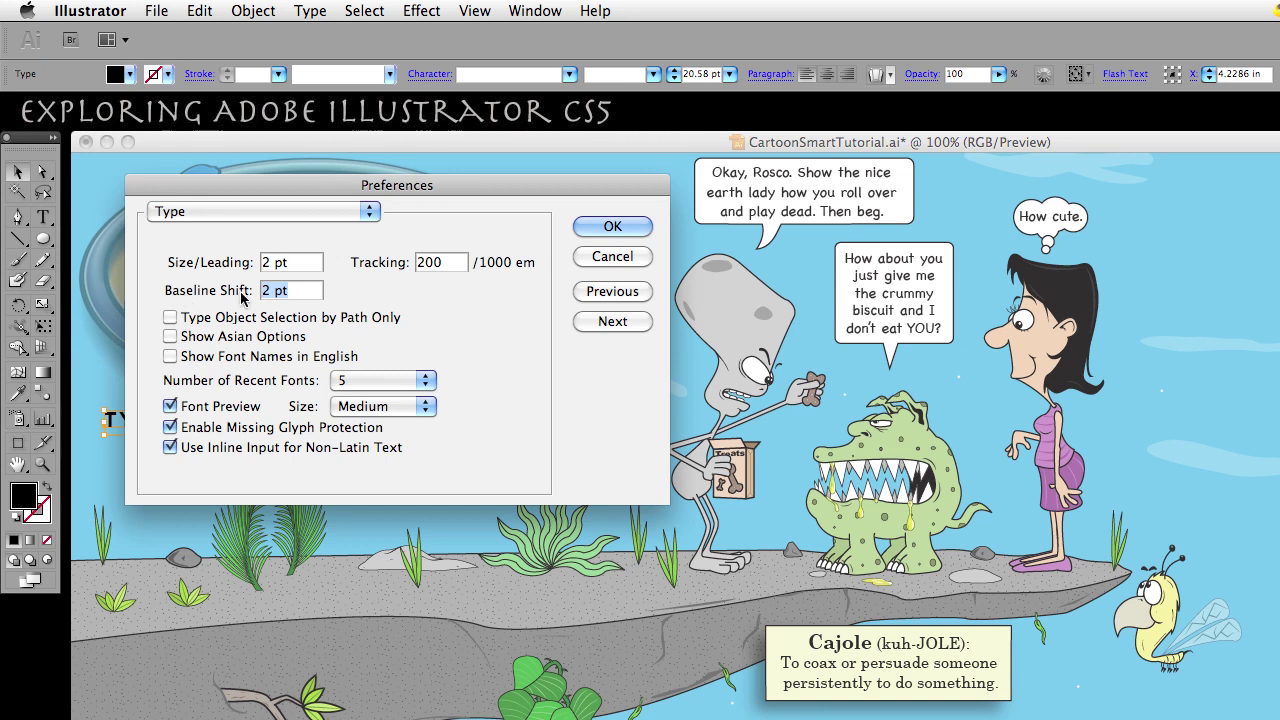
pyautogui.click(263, 290)
pyautogui.click(588, 230)
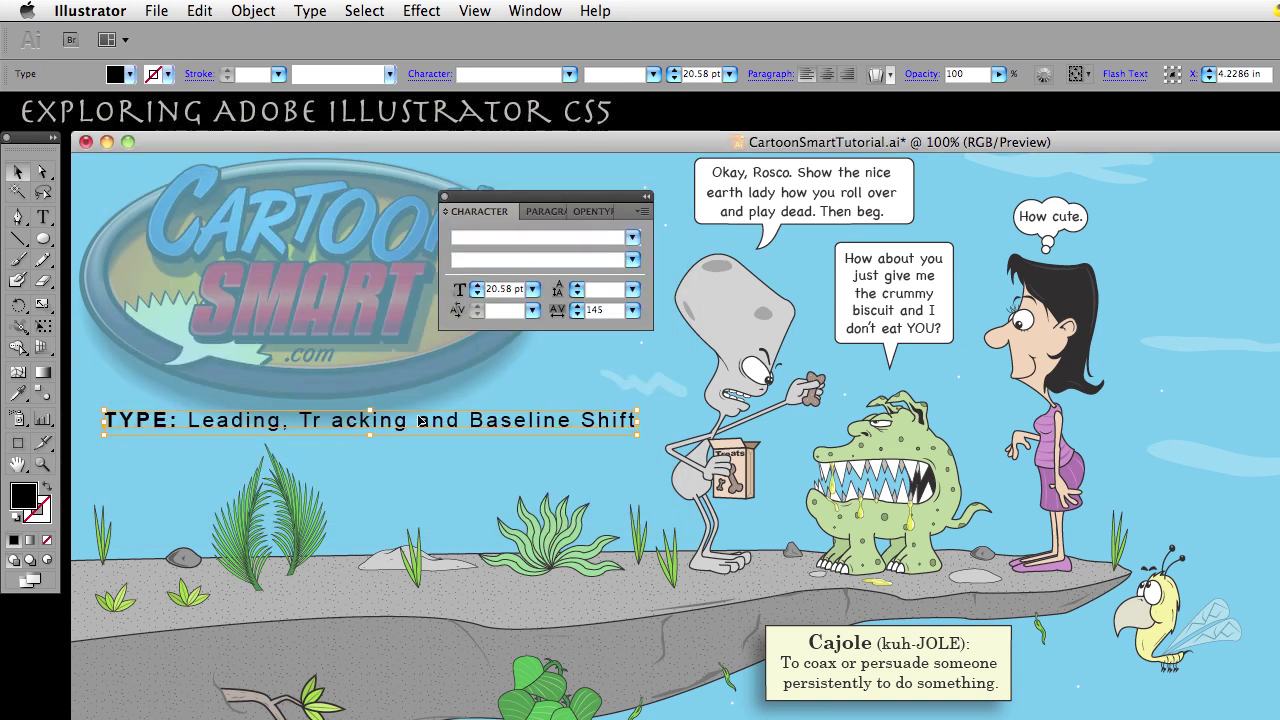
# Select the word 'Baseline' in the title text.
pyautogui.doubleClick(466, 420)
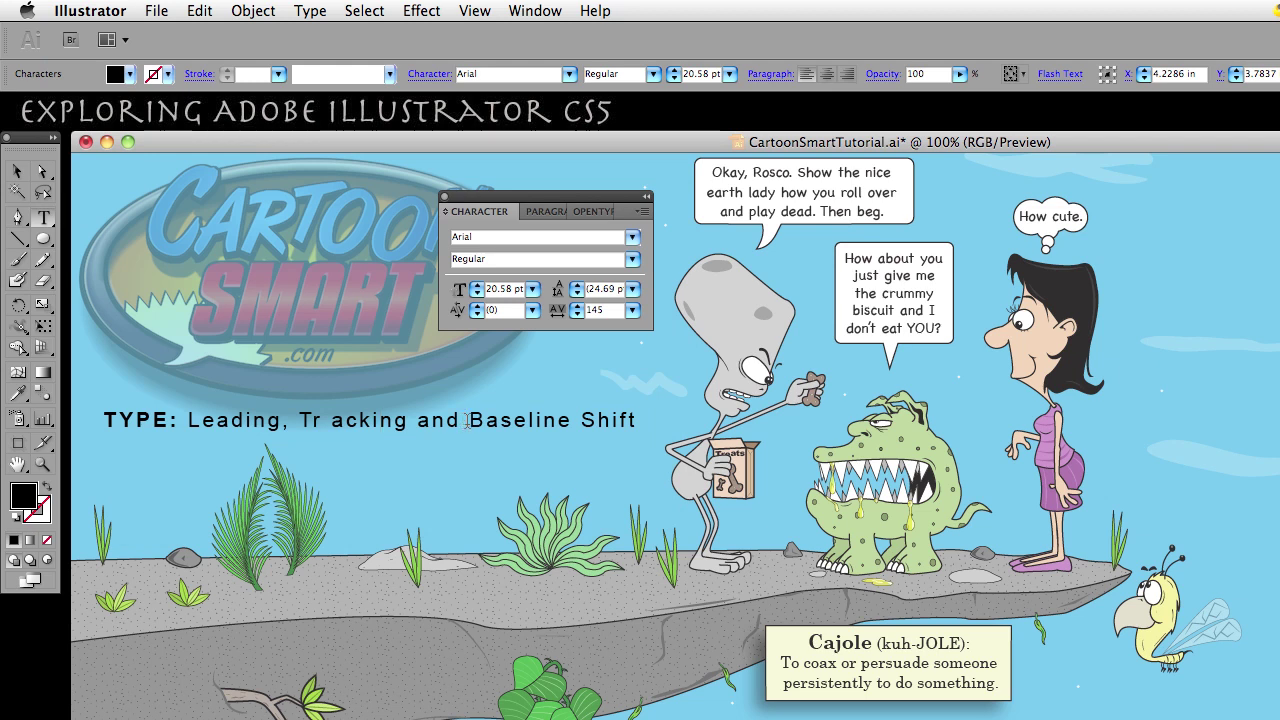
pyautogui.moveTo(469, 421); pyautogui.dragTo(570, 421)
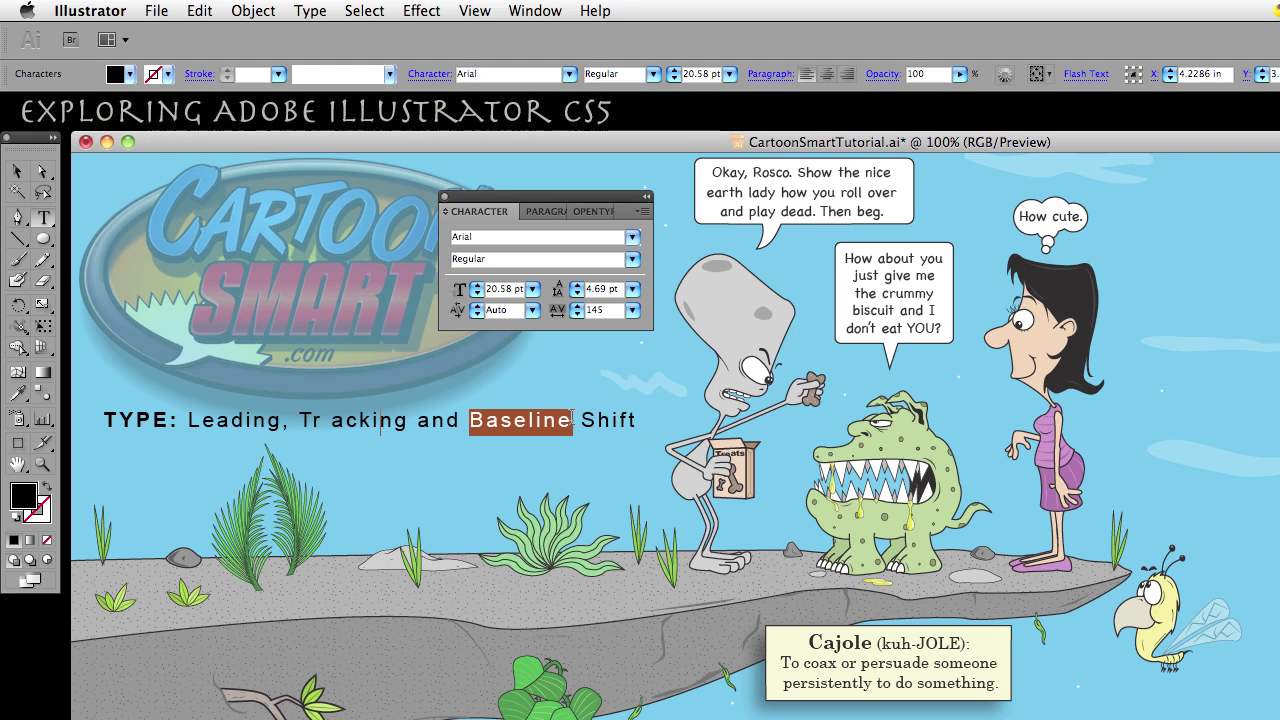
pyautogui.hotkey('alt', 'Up')
pyautogui.hotkey('alt', 'Up')
pyautogui.hotkey('shift', 'Home')
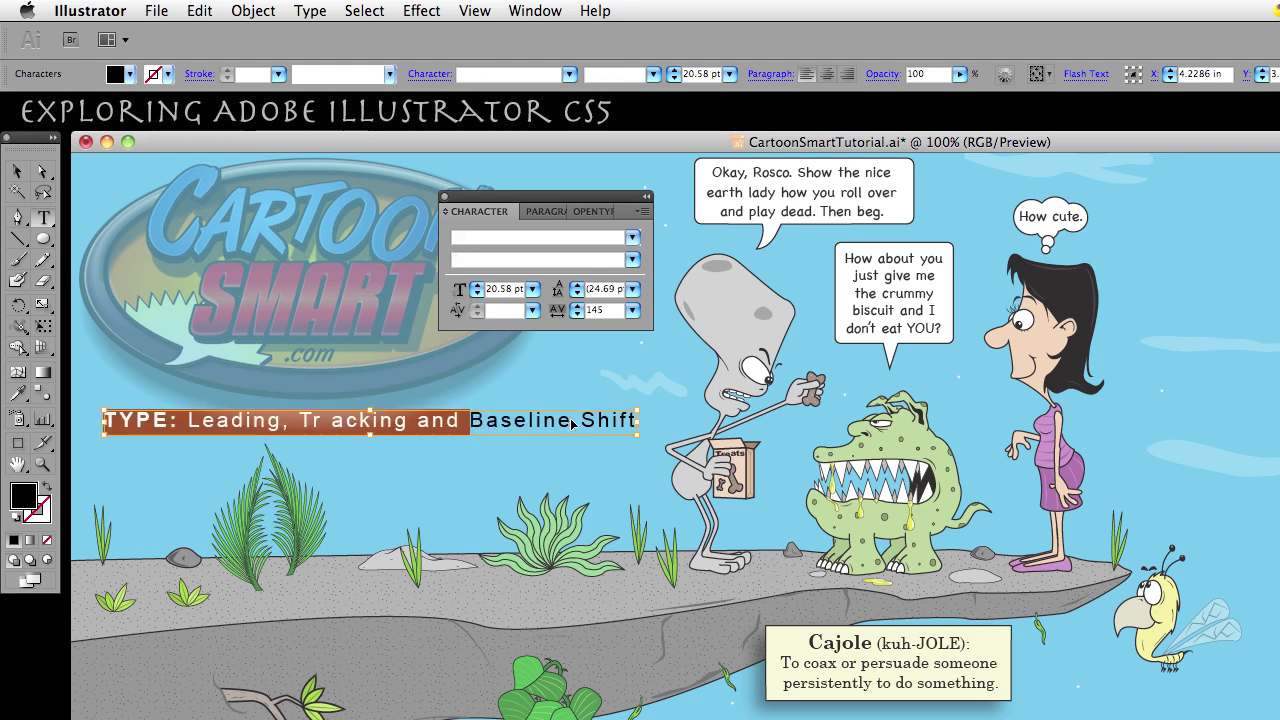
pyautogui.doubleClick(572, 418)
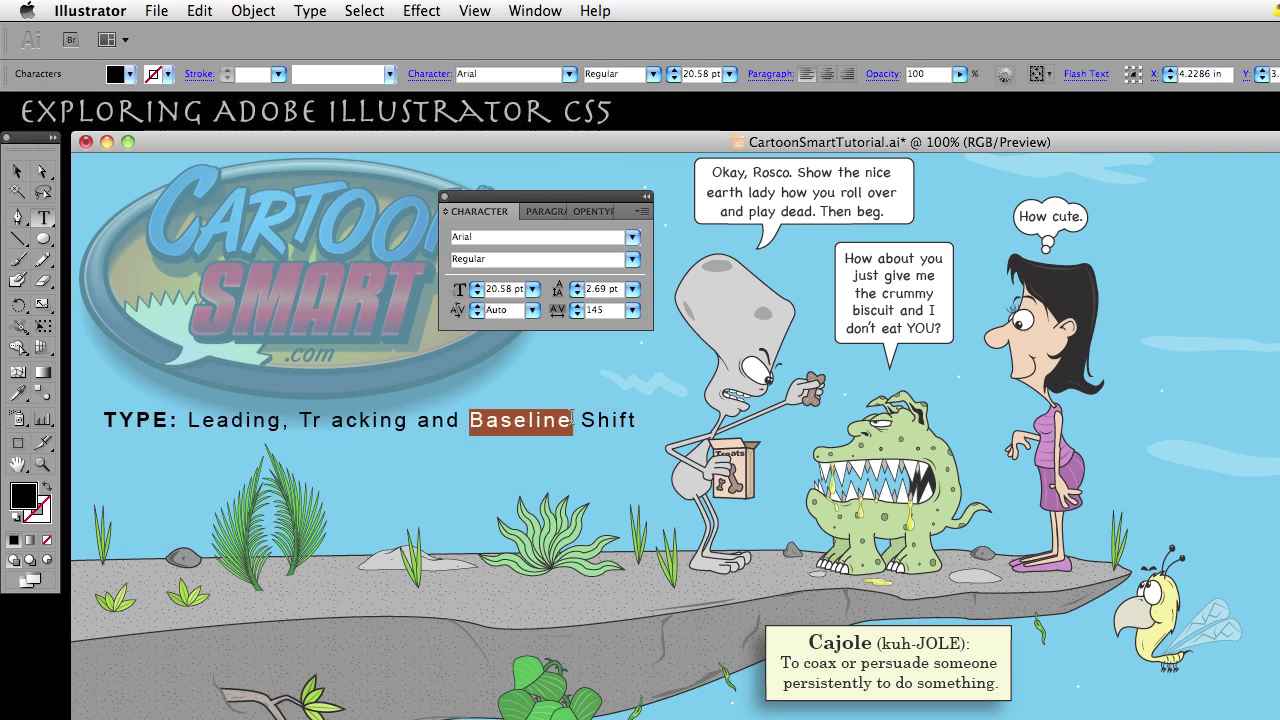
# Baseline-shift 'Baseline' above and below the line, ending back at 0.
pyautogui.hotkey('alt', 'shift', 'Up')
pyautogui.hotkey('alt', 'shift', 'Down')
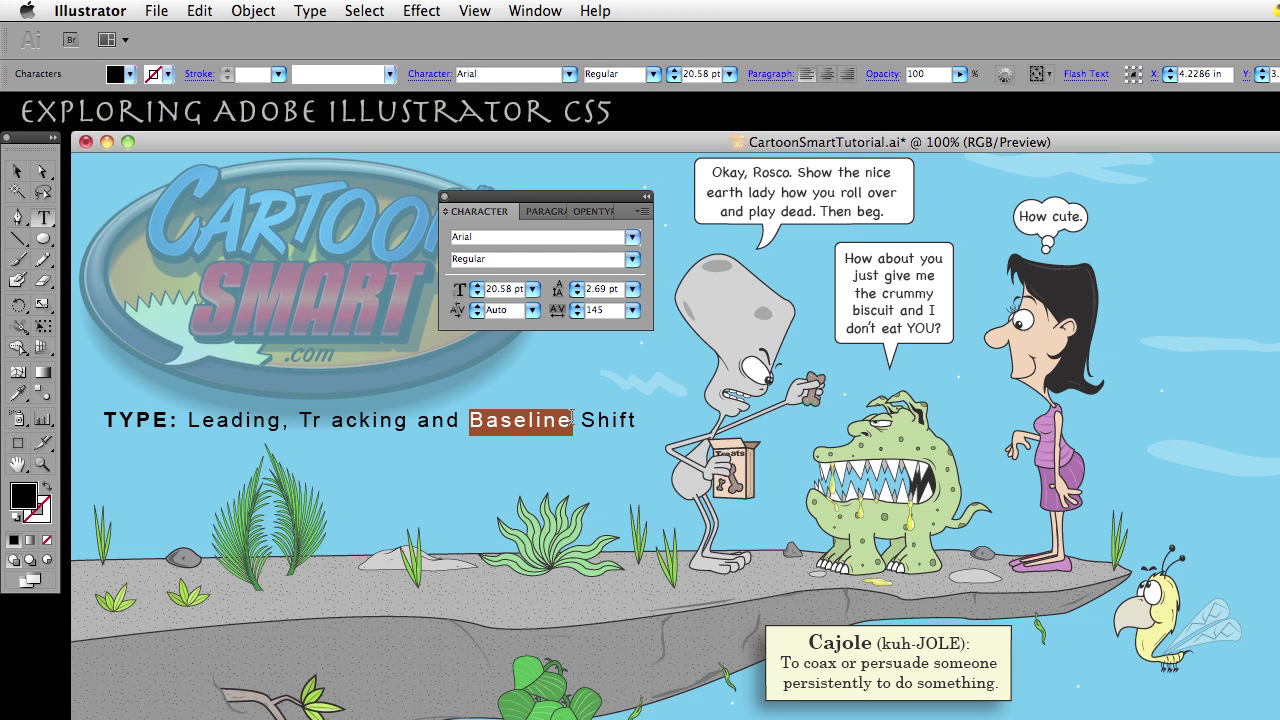
pyautogui.hotkey('alt', 'shift', 'Down')
pyautogui.hotkey('alt', 'shift', 'Up')
pyautogui.hotkey('alt', 'shift', 'Up')
pyautogui.hotkey('alt', 'shift', 'Up')
pyautogui.hotkey('alt', 'shift', 'Up')
pyautogui.hotkey('alt', 'shift', 'Up')
pyautogui.hotkey('alt', 'shift', 'Up')
pyautogui.hotkey('alt', 'shift', 'Up')
pyautogui.hotkey('alt', 'shift', 'Up')
pyautogui.hotkey('alt', 'shift', 'Up')
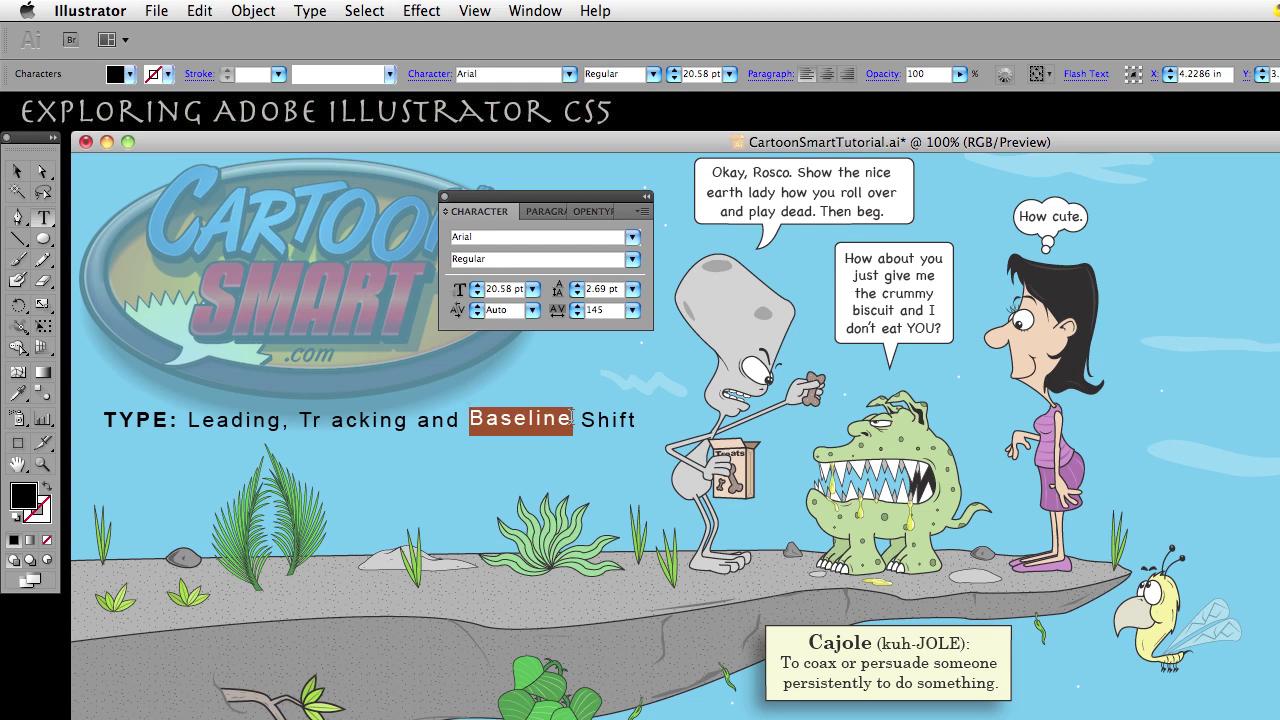
pyautogui.hotkey('alt', 'shift', 'Up')
pyautogui.hotkey('alt', 'shift', 'Up')
pyautogui.hotkey('alt', 'shift', 'Up')
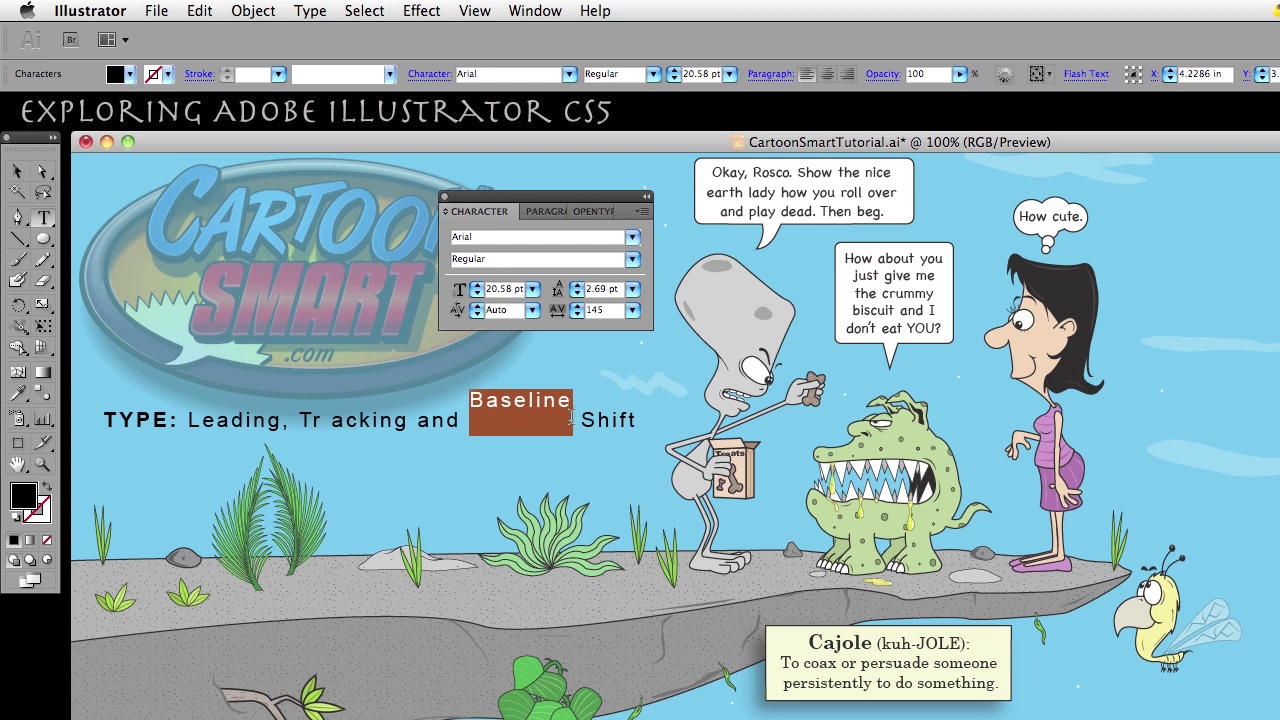
pyautogui.hotkey('alt', 'shift', 'Down')
pyautogui.hotkey('alt', 'shift', 'Up')
pyautogui.hotkey('alt', 'shift', 'Up')
pyautogui.hotkey('alt', 'shift', 'Up')
pyautogui.hotkey('alt', 'shift', 'Up')
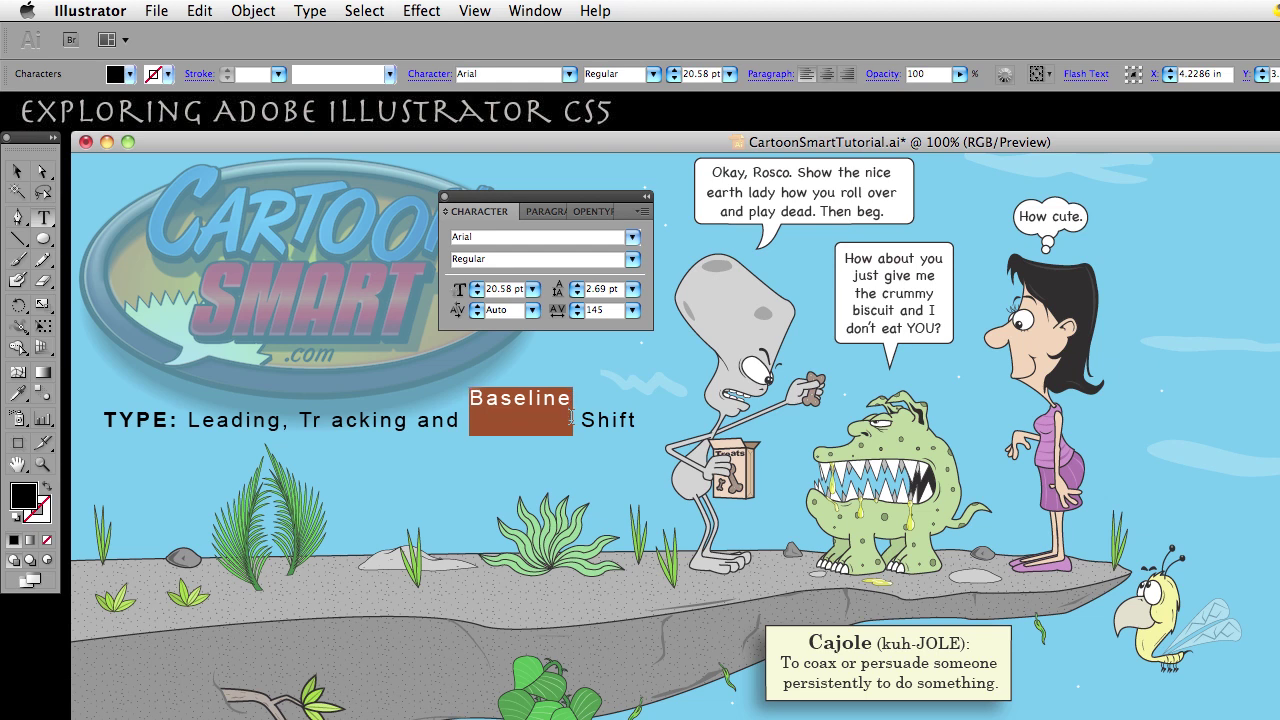
pyautogui.hotkey('alt', 'shift', 'Down')
pyautogui.hotkey('alt', 'shift', 'Down')
pyautogui.hotkey('alt', 'shift', 'Down')
pyautogui.hotkey('alt', 'shift', 'Down')
pyautogui.hotkey('alt', 'shift', 'Down')
pyautogui.hotkey('alt', 'shift', 'Down')
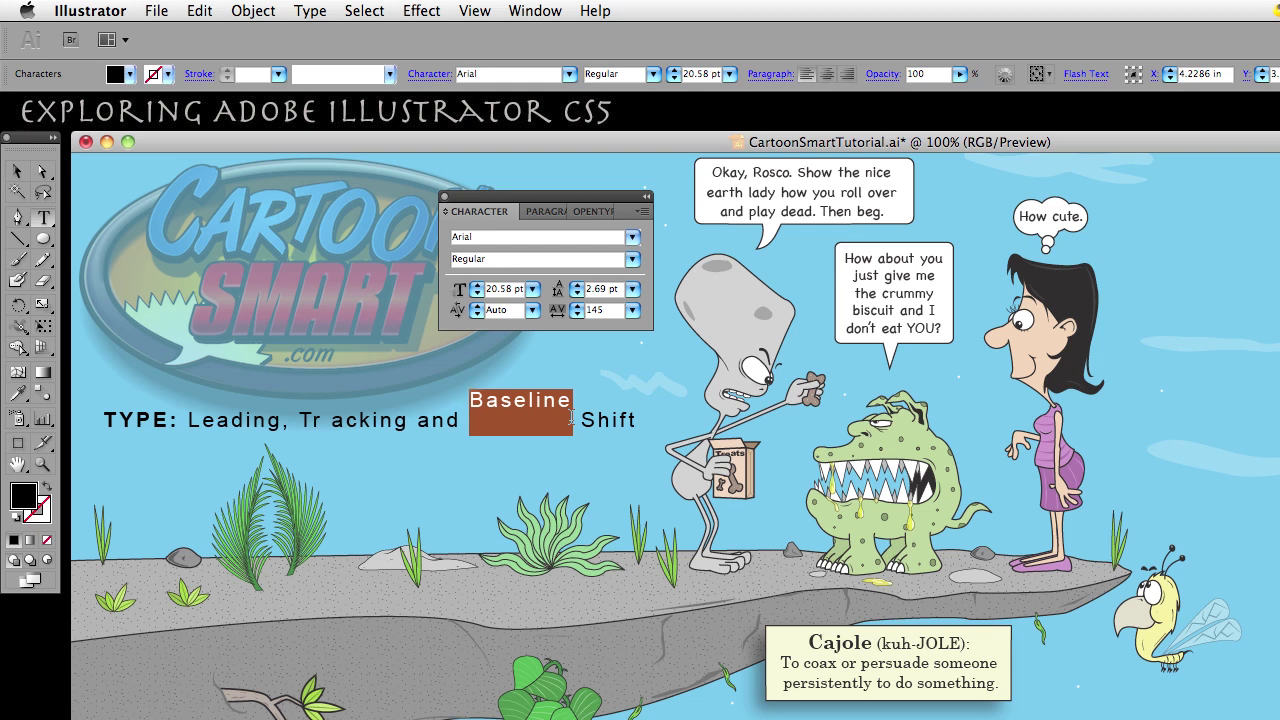
pyautogui.hotkey('alt', 'shift', 'Down')
pyautogui.hotkey('alt', 'shift', 'Down')
pyautogui.hotkey('alt', 'shift', 'Down')
pyautogui.hotkey('alt', 'shift', 'Down')
pyautogui.hotkey('alt', 'shift', 'Down')
pyautogui.hotkey('alt', 'shift', 'Down')
pyautogui.hotkey('alt', 'shift', 'Down')
pyautogui.hotkey('alt', 'shift', 'Down')
pyautogui.hotkey('alt', 'shift', 'Down')
pyautogui.hotkey('alt', 'shift', 'Down')
pyautogui.hotkey('alt', 'shift', 'Down')
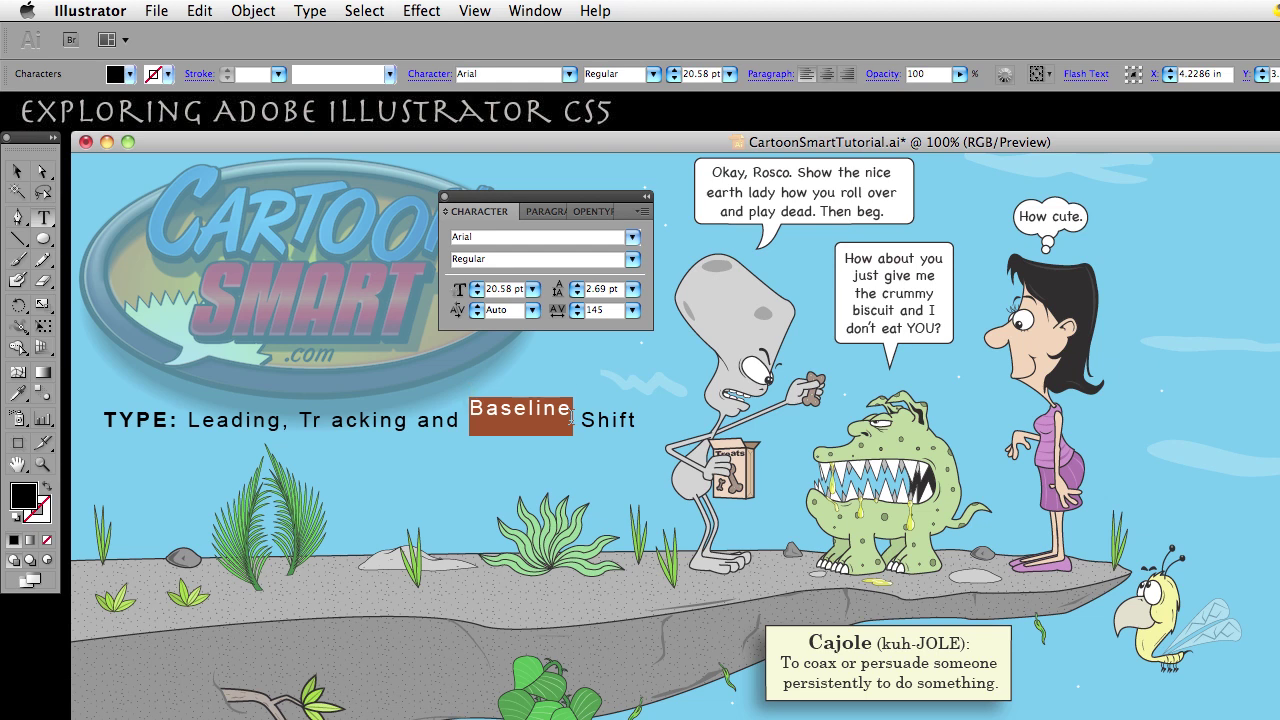
pyautogui.hotkey('alt', 'shift', 'Down')
pyautogui.hotkey('alt', 'shift', 'Down')
pyautogui.hotkey('alt', 'shift', 'Down')
pyautogui.hotkey('alt', 'shift', 'Down')
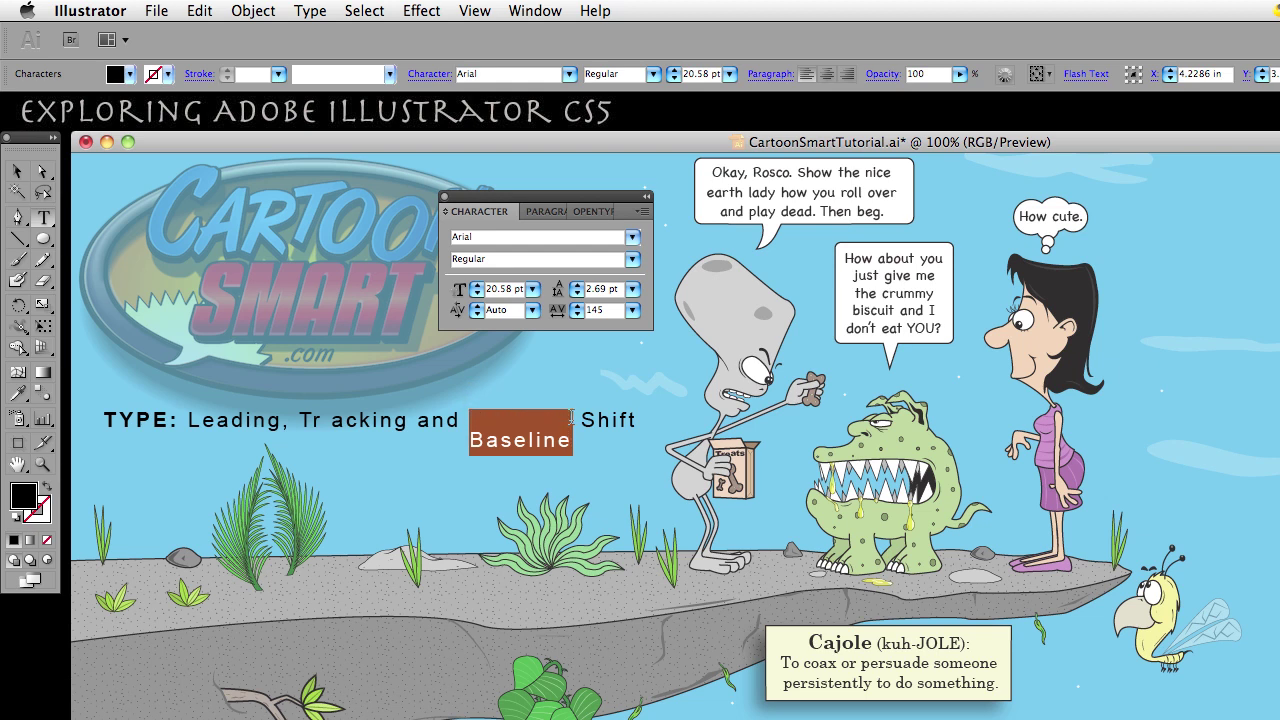
pyautogui.hotkey('alt', 'shift', 'Up')
pyautogui.hotkey('alt', 'shift', 'Up')
pyautogui.hotkey('alt', 'shift', 'Up')
pyautogui.hotkey('alt', 'shift', 'Up')
pyautogui.hotkey('alt', 'shift', 'Up')
pyautogui.hotkey('alt', 'shift', 'Up')
pyautogui.hotkey('alt', 'shift', 'Up')
pyautogui.hotkey('alt', 'shift', 'Up')
pyautogui.hotkey('alt', 'shift', 'Up')
pyautogui.hotkey('alt', 'shift', 'Up')
pyautogui.hotkey('alt', 'shift', 'Up')
pyautogui.hotkey('alt', 'shift', 'Up')
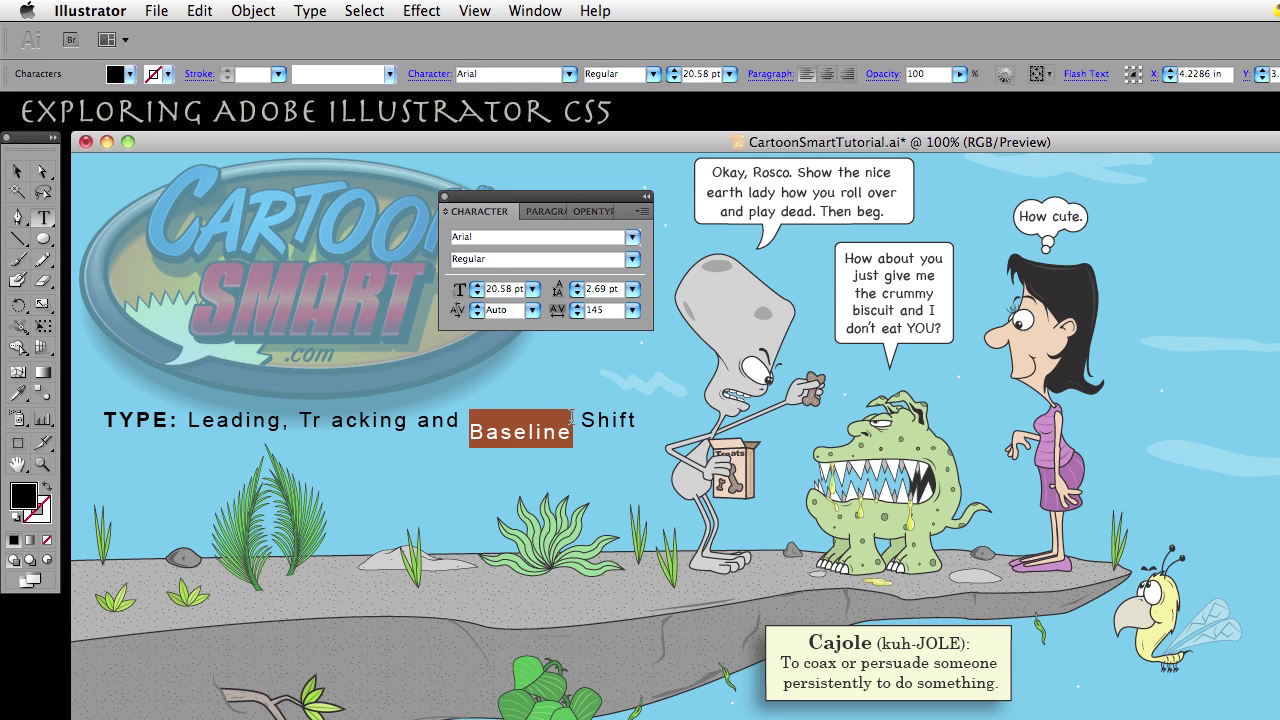
pyautogui.hotkey('alt', 'shift', 'Down')
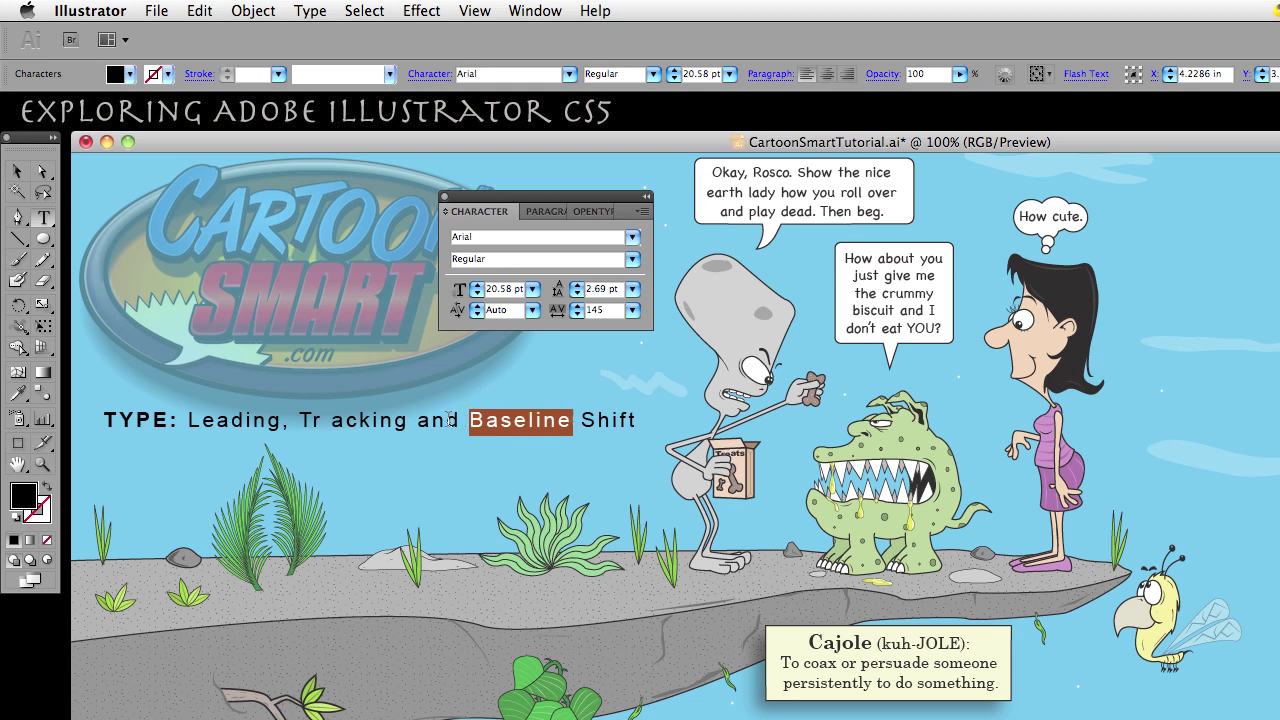
# Test-raise the 'd' in 'and', then insert '1/2' before 'Baseline'.
pyautogui.moveTo(445, 420); pyautogui.dragTo(461, 420)
pyautogui.hotkey('alt', 'shift', 'Up')
pyautogui.hotkey('alt', 'shift', 'Up')
pyautogui.hotkey('alt', 'shift', 'Up')
pyautogui.hotkey('alt', 'shift', 'Up')
pyautogui.hotkey('alt', 'shift', 'Up')
pyautogui.hotkey('alt', 'shift', 'Up')
pyautogui.hotkey('alt', 'shift', 'Down')
pyautogui.hotkey('alt', 'shift', 'Down')
pyautogui.hotkey('alt', 'shift', 'Down')
pyautogui.hotkey('alt', 'shift', 'Down')
pyautogui.hotkey('alt', 'shift', 'Down')
pyautogui.hotkey('alt', 'shift', 'Down')
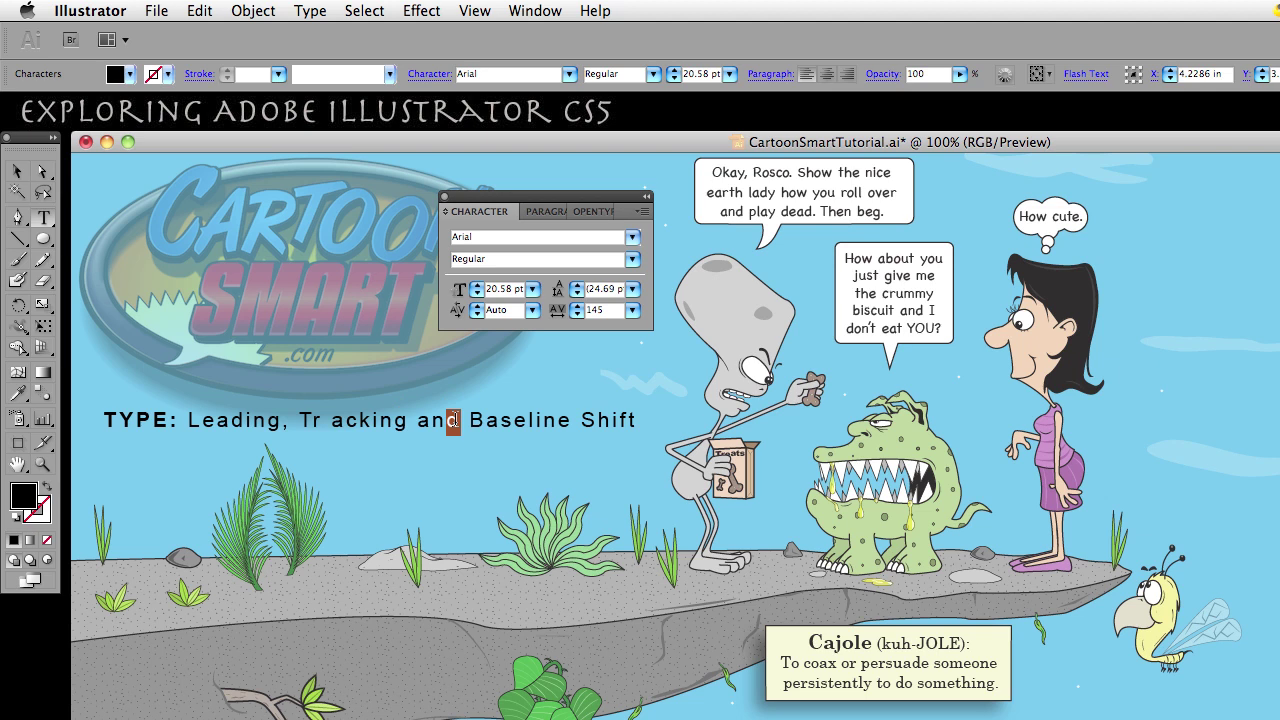
pyautogui.click(470, 420)
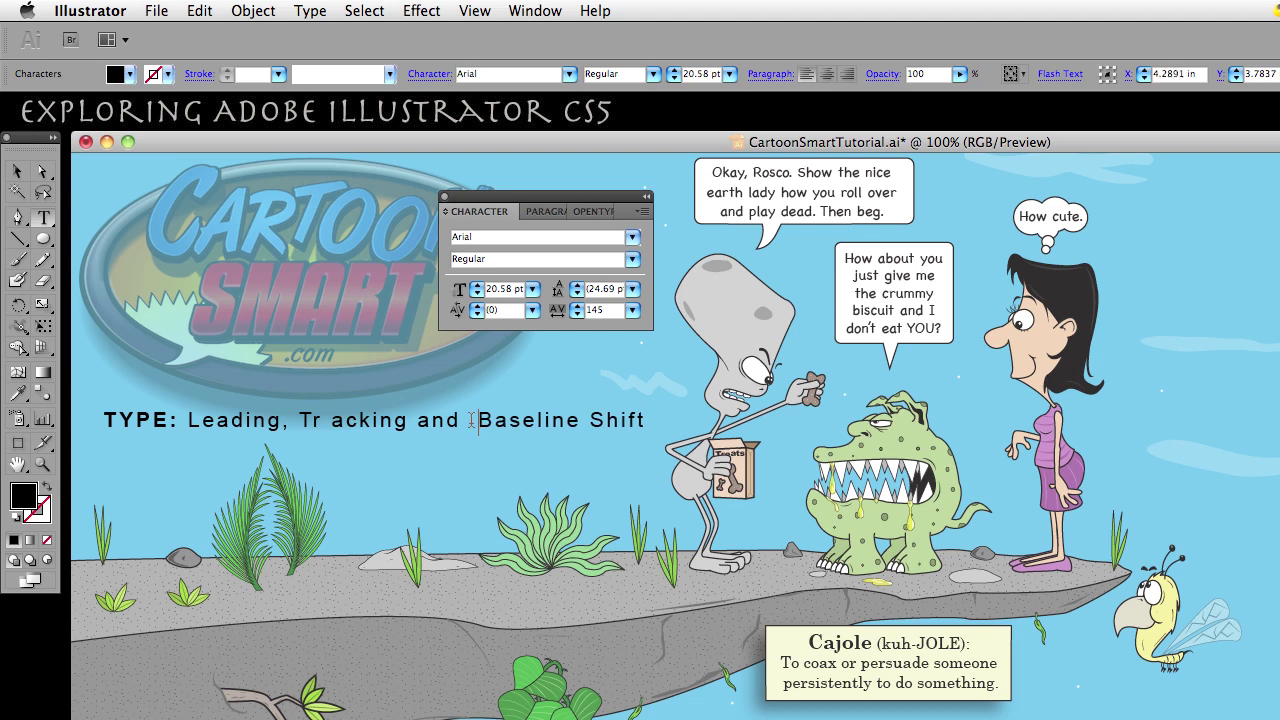
pyautogui.write('1/')
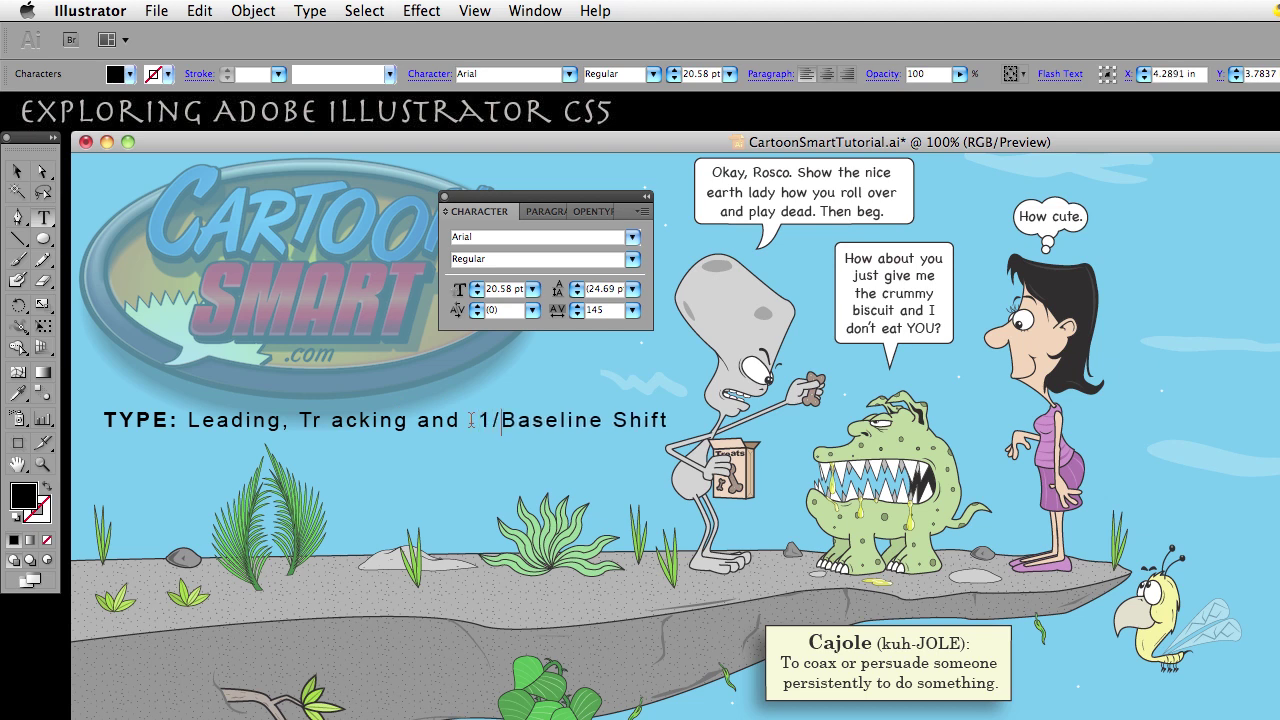
pyautogui.write('2')
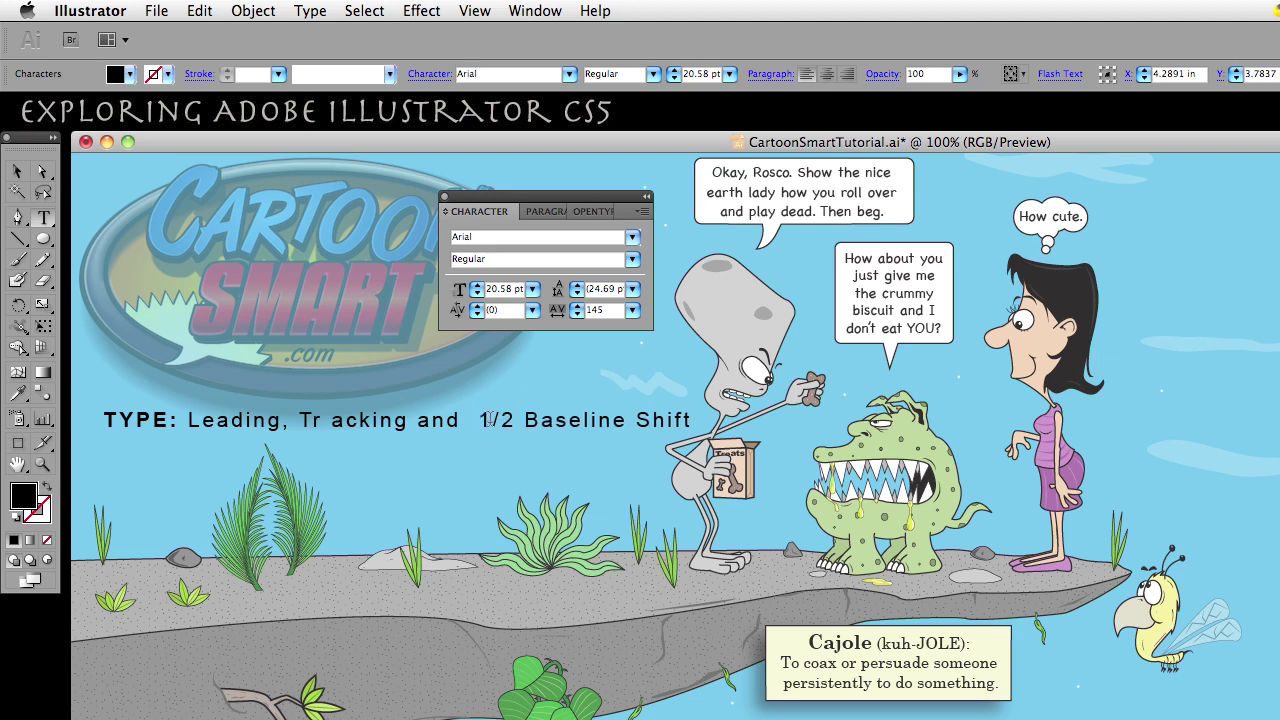
# Baseline-shift the 1 up and the 2 down to form the fraction.
pyautogui.moveTo(479, 419); pyautogui.dragTo(492, 419)
pyautogui.hotkey('alt', 'shift', 'Up')
pyautogui.hotkey('alt', 'shift', 'Up')
pyautogui.hotkey('alt', 'shift', 'Up')
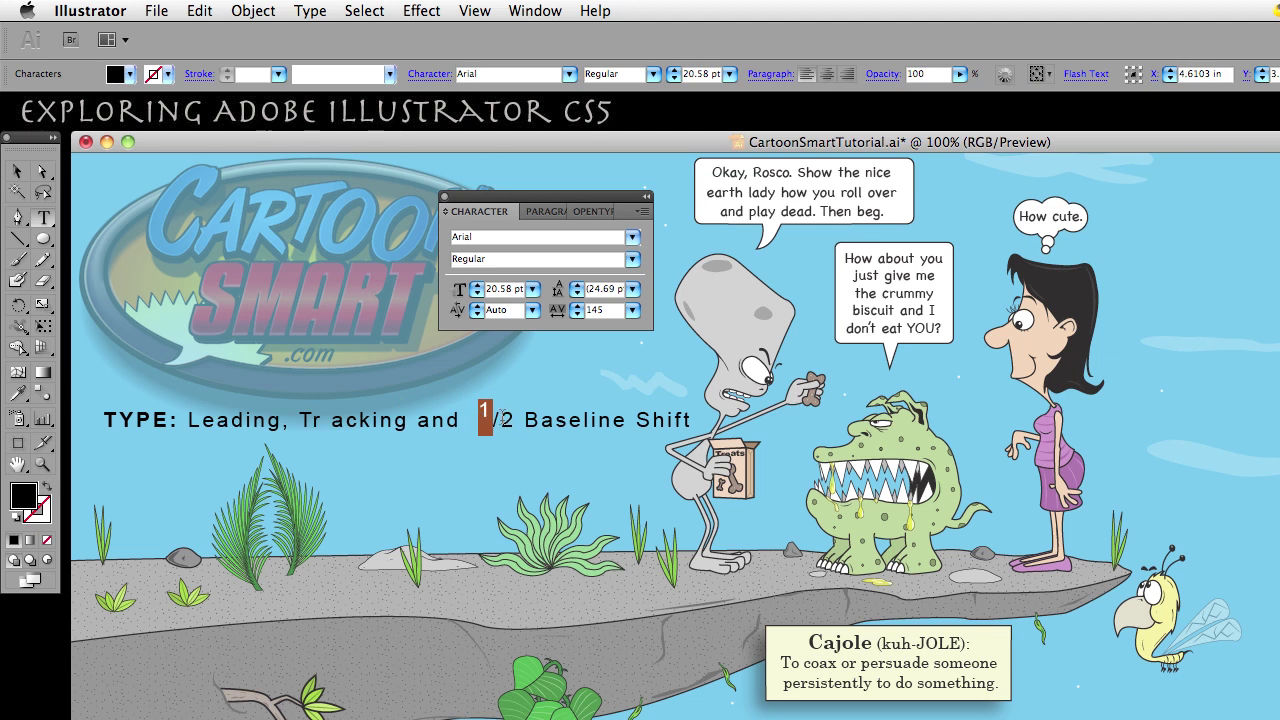
pyautogui.moveTo(498, 419); pyautogui.dragTo(515, 420)
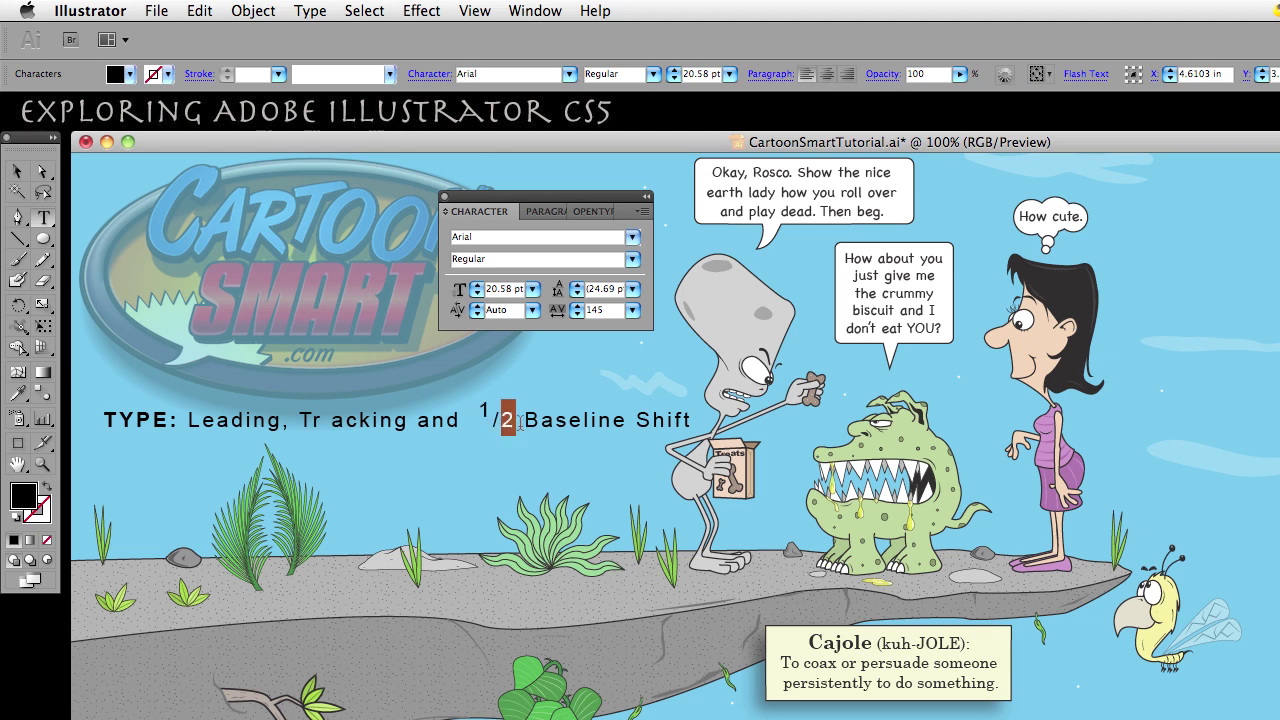
pyautogui.hotkey('alt', 'shift', 'Down')
pyautogui.hotkey('alt', 'shift', 'Down')
pyautogui.hotkey('alt', 'shift', 'Down')
pyautogui.hotkey('alt', 'shift', 'Down')
pyautogui.hotkey('alt', 'shift', 'Down')
# Tighten the tracking of the whole 1/2 fraction to -55.
pyautogui.moveTo(477, 418); pyautogui.dragTo(512, 420)
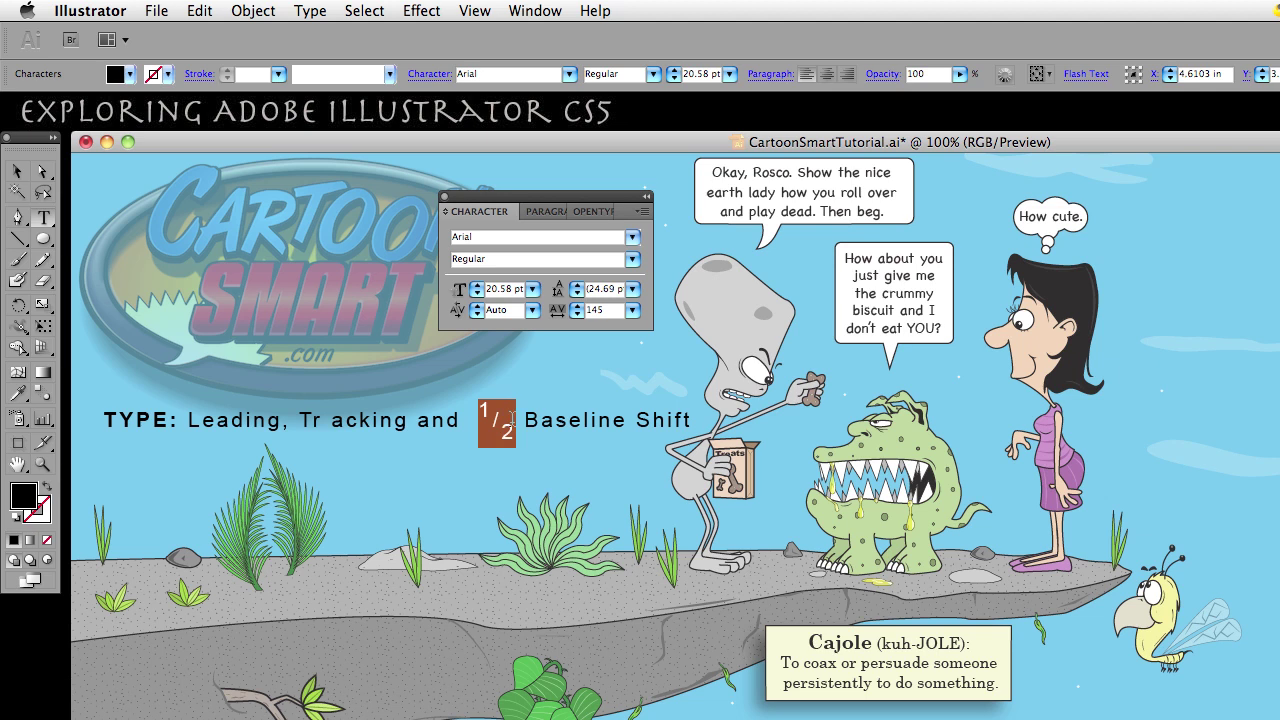
pyautogui.press('super+alt+Left')
pyautogui.press('super+alt+Left')
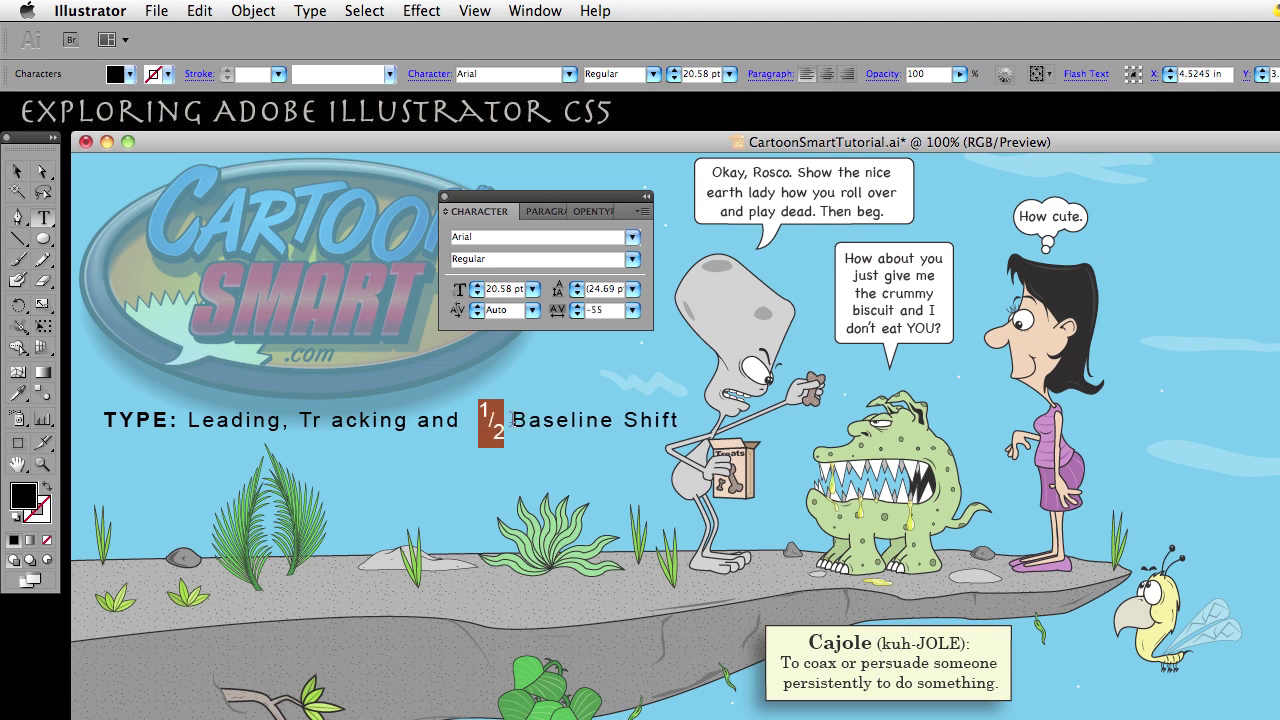
pyautogui.press('super+alt+Right')
pyautogui.press('super+alt+Right')
pyautogui.press('super+alt+Left')
pyautogui.press('super+alt+Left')
pyautogui.press('super+alt+Right')
pyautogui.press('super+alt+Right')
pyautogui.press('super+alt+Left')
pyautogui.press('super+alt+Left')
pyautogui.press('super+alt+Right')
pyautogui.press('super+alt+Right')
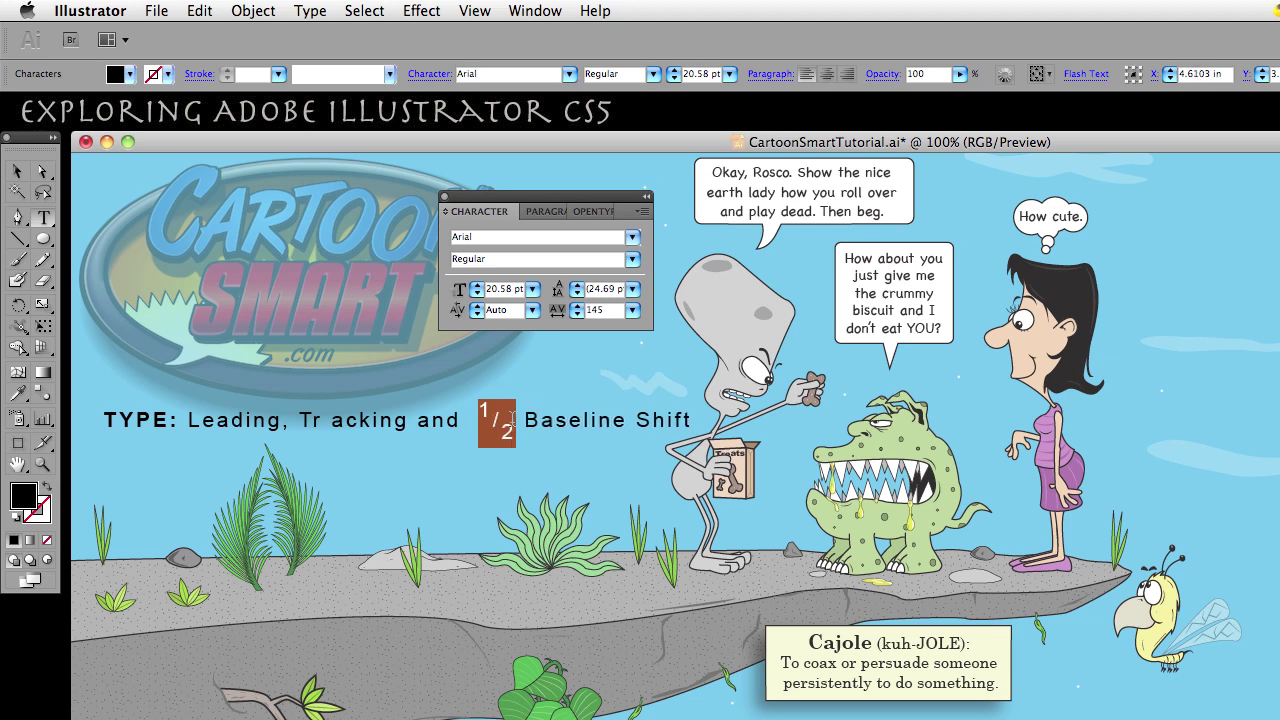
pyautogui.press('super+alt+Left')
pyautogui.press('super+alt+Left')
pyautogui.press('super+alt+Right')
pyautogui.press('super+alt+Right')
pyautogui.press('super+alt+Left')
pyautogui.press('super+alt+Left')
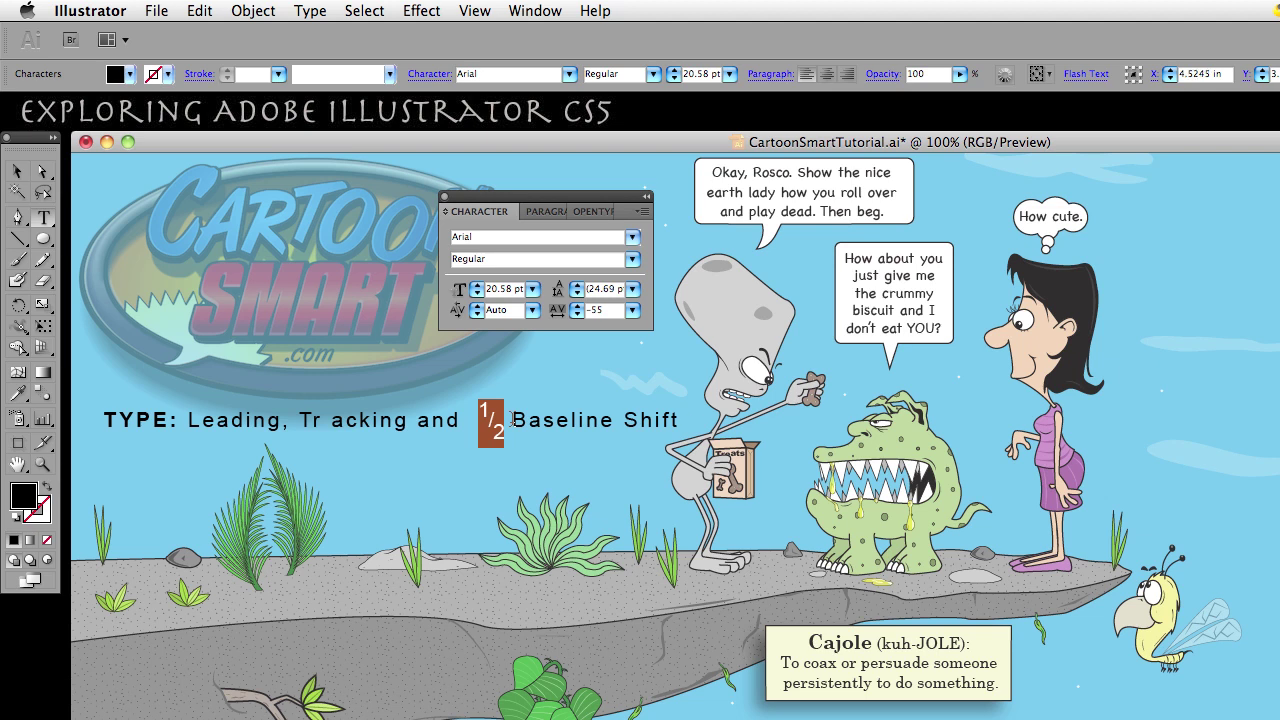
# Select the whole title text object with the Selection tool.
pyautogui.click(18, 172)
pyautogui.click(510, 462)
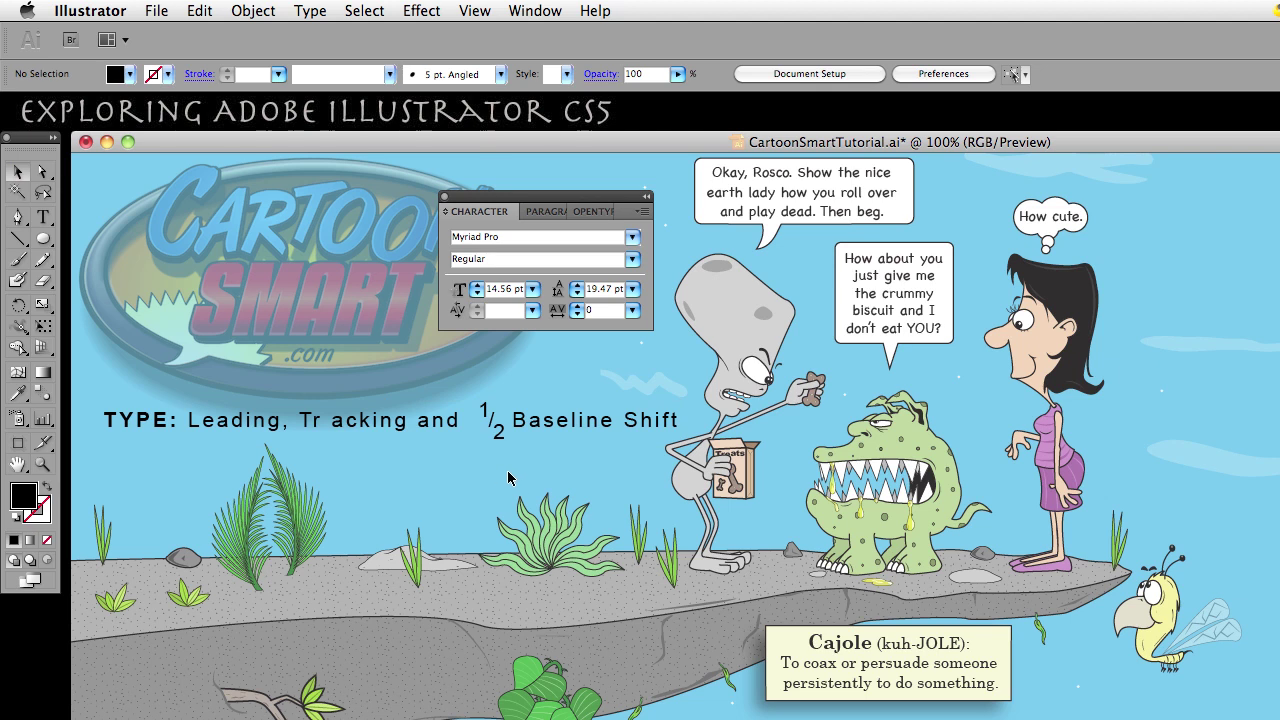
pyautogui.click(487, 412)
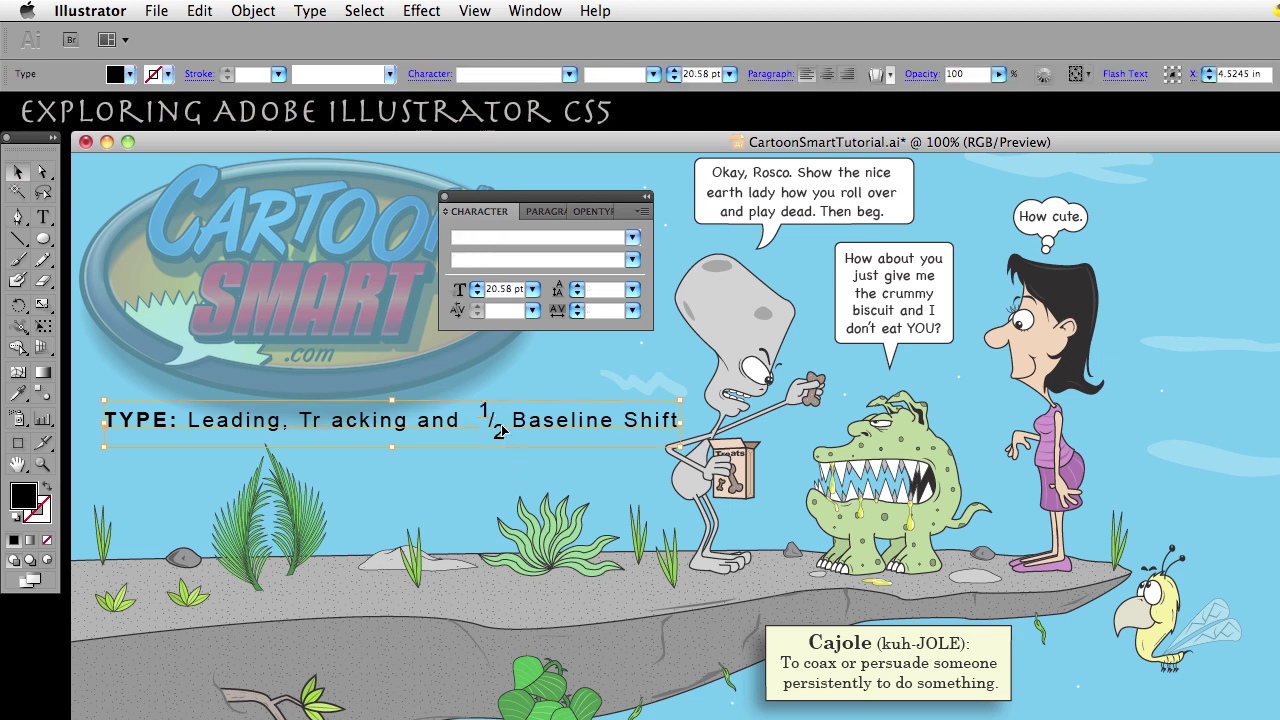
# Check the Type preferences, cancel unchanged, then move aside and close the Character panel.
pyautogui.click(112, 12)
pyautogui.moveTo(112, 70)
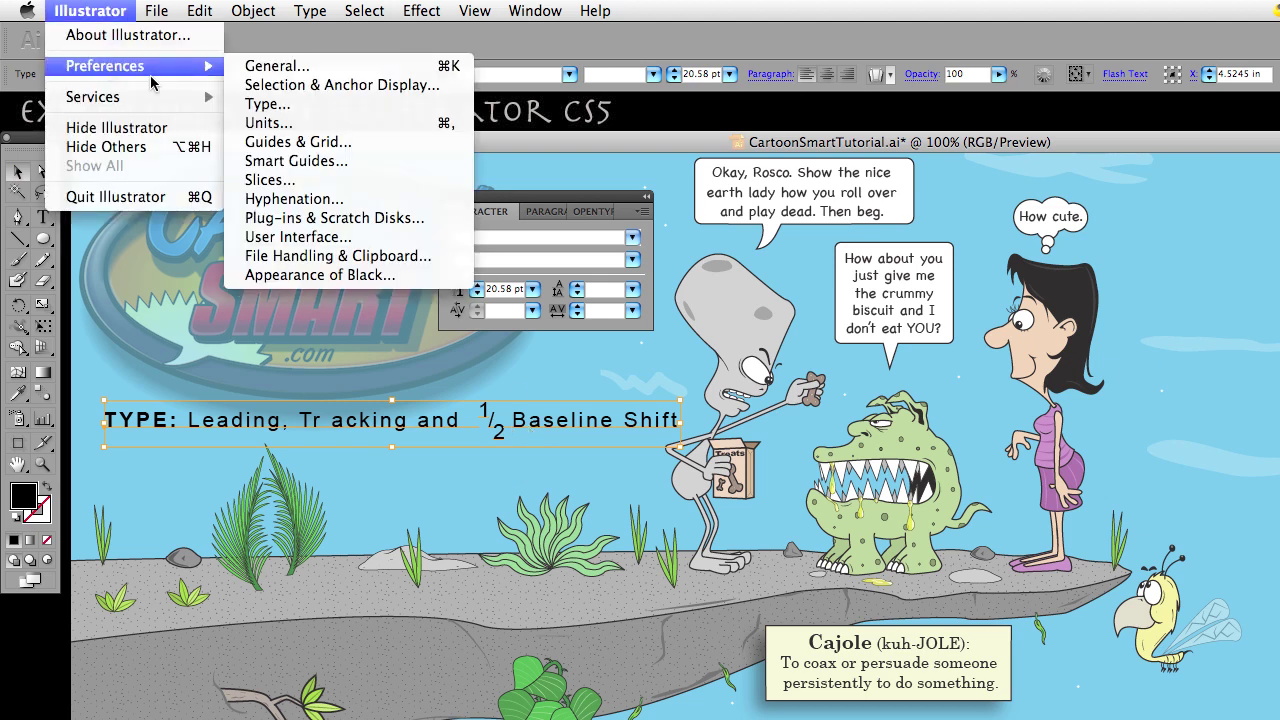
pyautogui.click(260, 103)
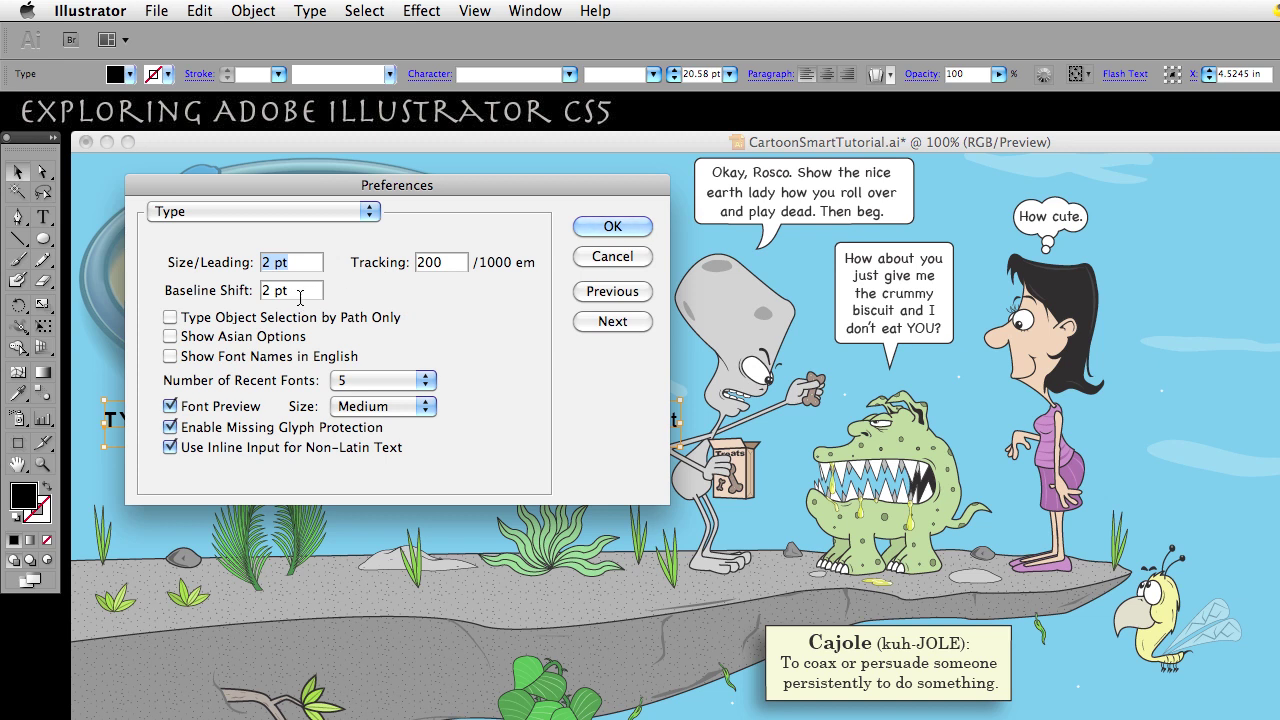
pyautogui.click(583, 259)
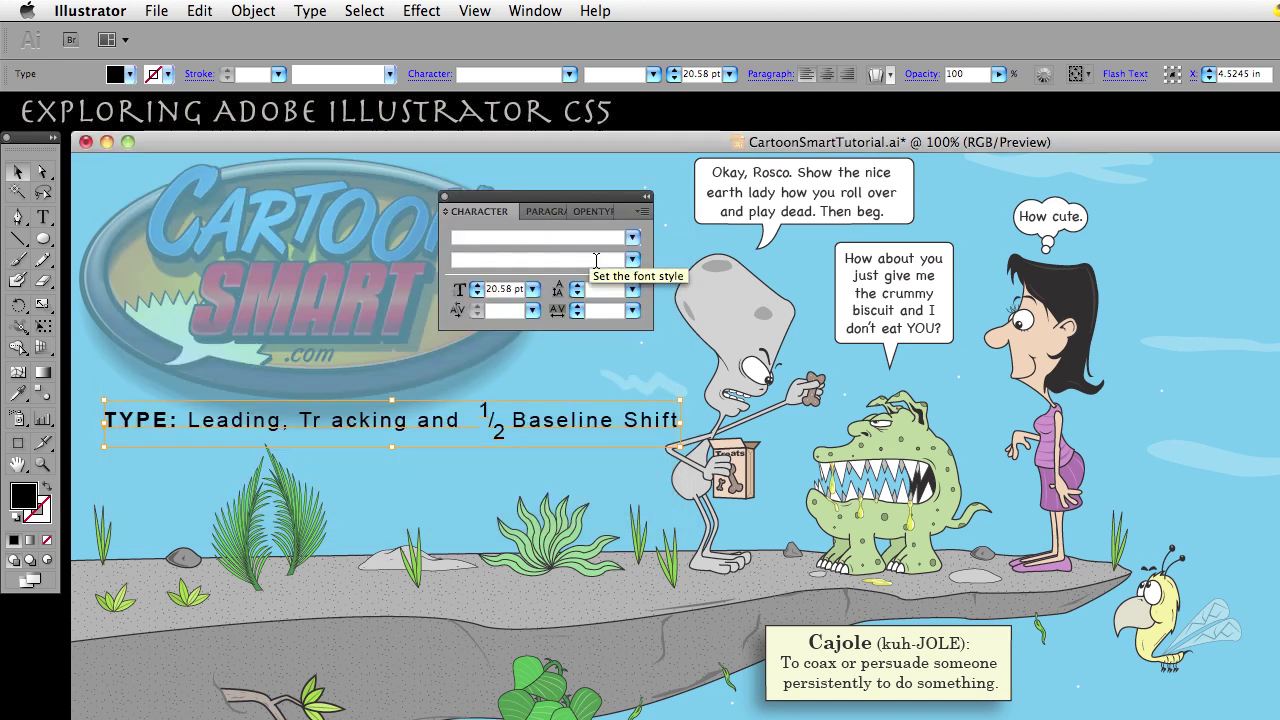
pyautogui.moveTo(527, 198); pyautogui.dragTo(583, 222)
pyautogui.press('super+t')
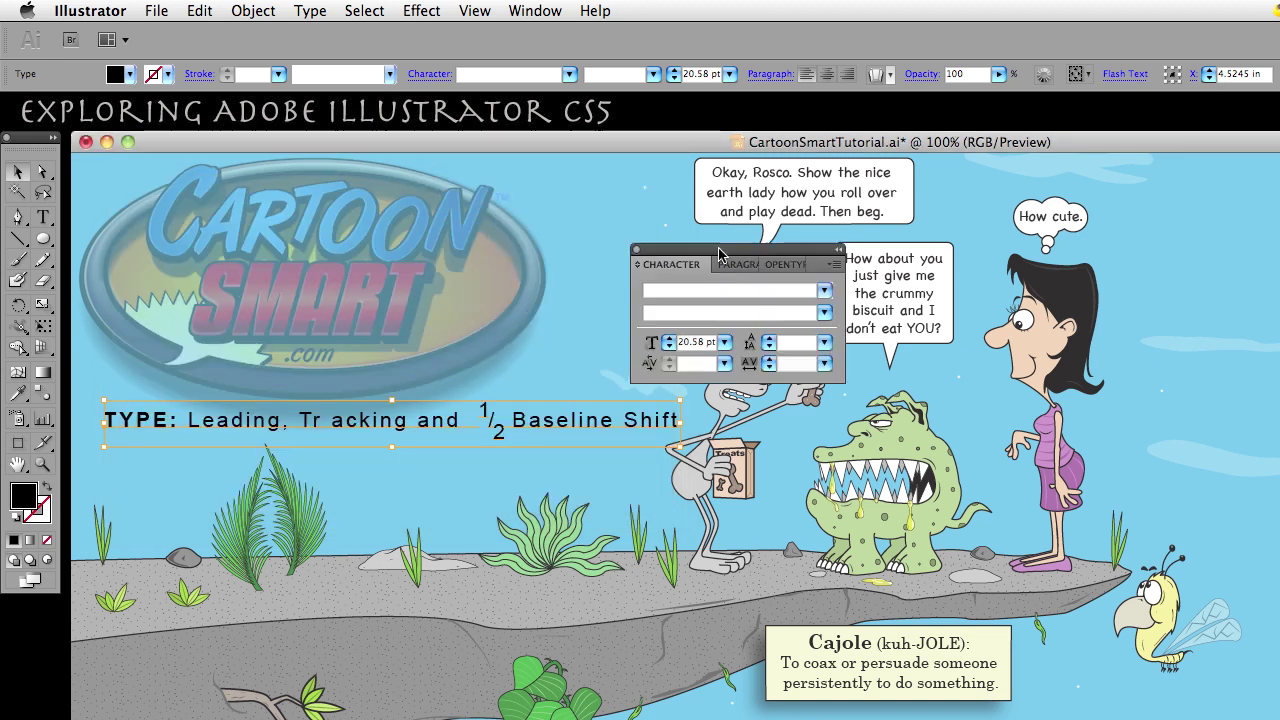